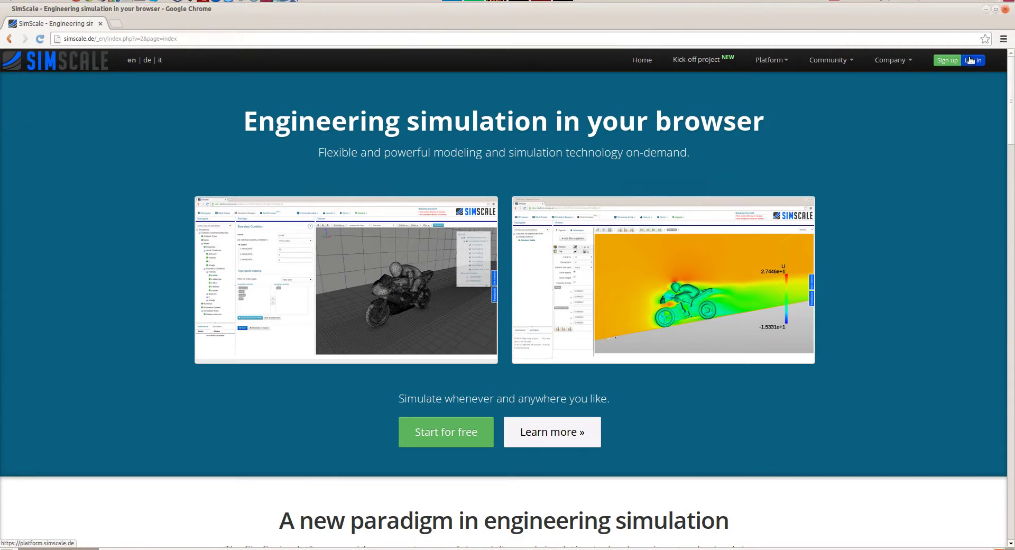
Step: Sign in with the account username and password, with 'Keep me logged in' ticked
click(971, 60)
click(480, 258)
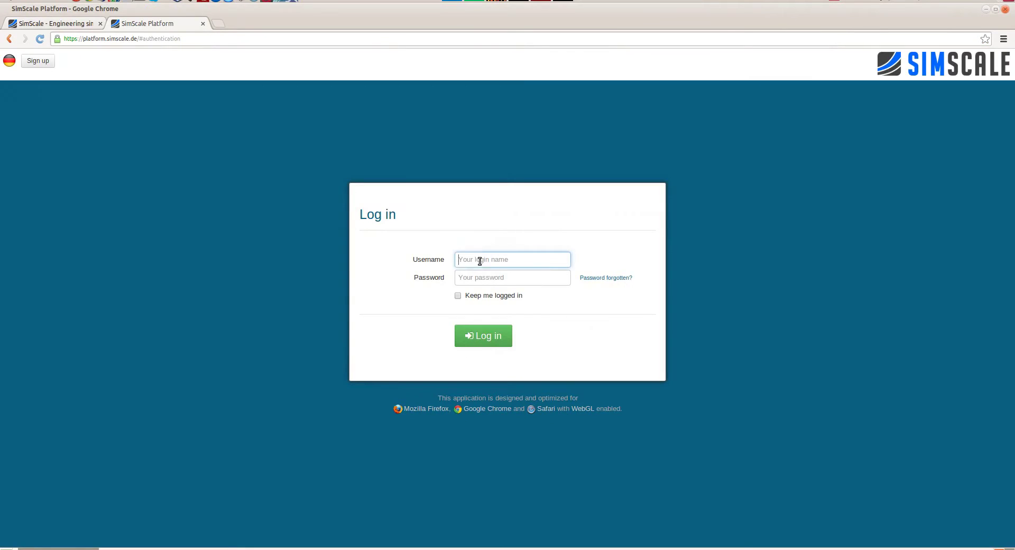
text(heinyd)
key(Tab)
text(****)
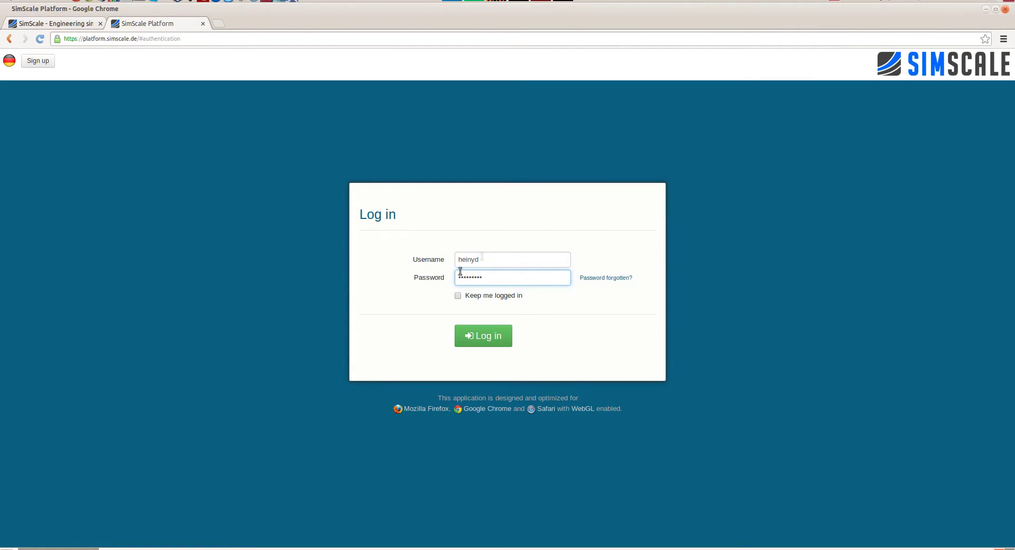
click(458, 295)
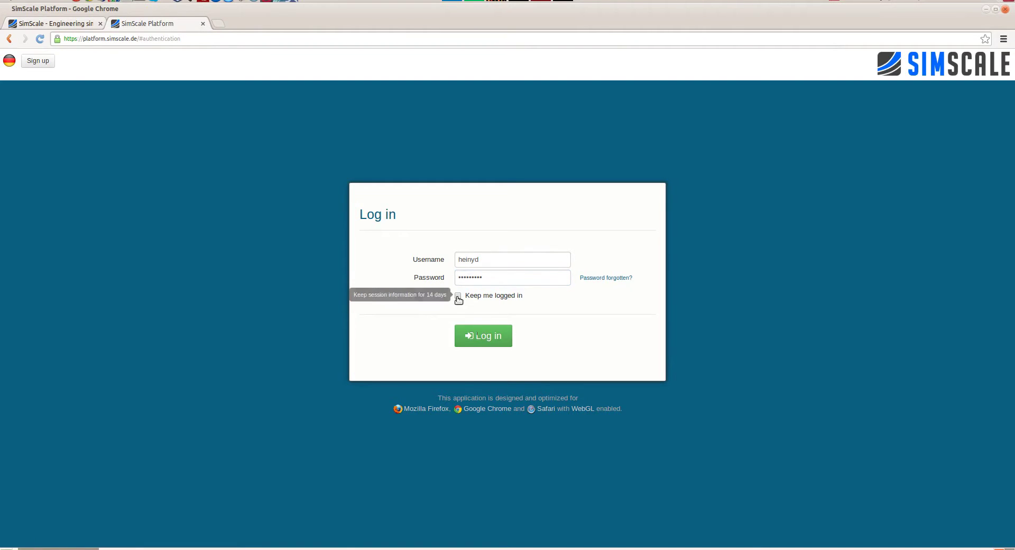
click(458, 296)
click(482, 337)
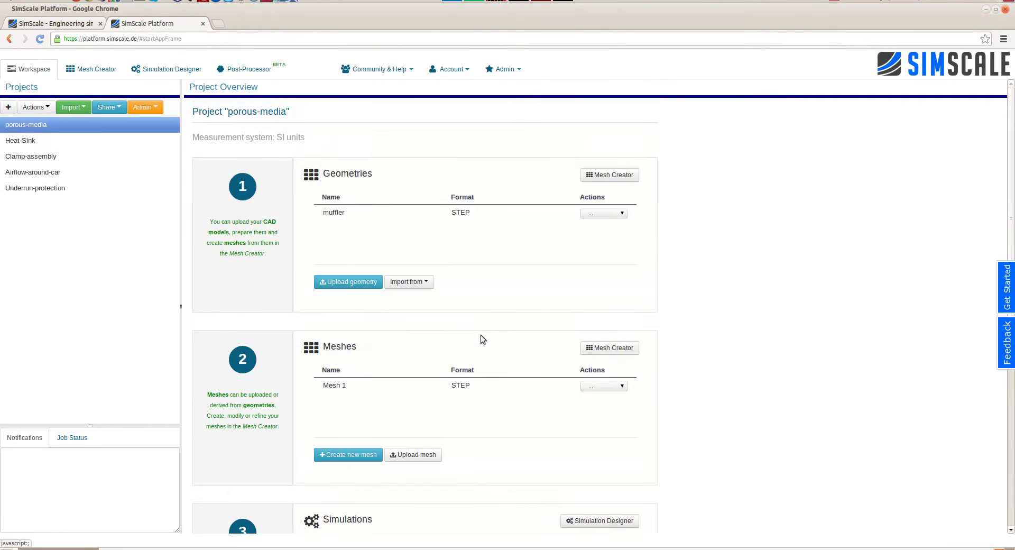
Step: Create a new project named 'globe-valve-flow'
click(8, 107)
text(Fol)
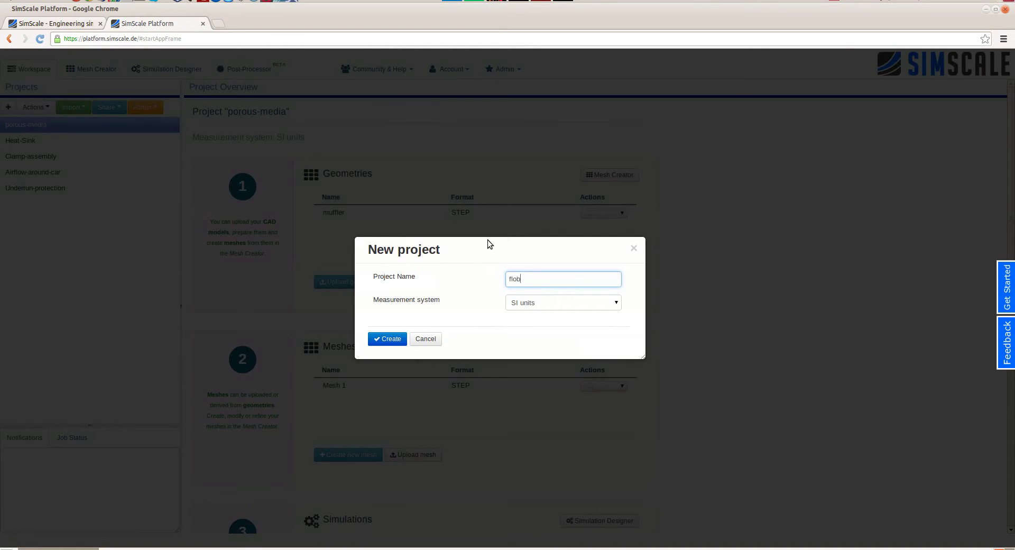
key(BackSpace)
key(BackSpace)
key(BackSpace)
text(globe-valve-flow)
key(Return)
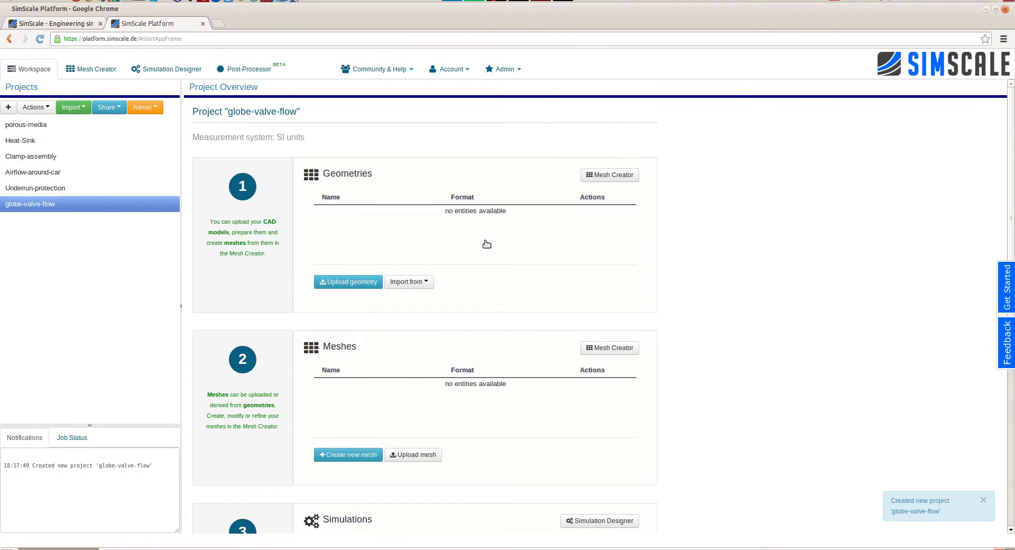
Step: Upload valve.step as the project's geometry
scroll(567, 215, down, 1)
scroll(561, 214, down, 10)
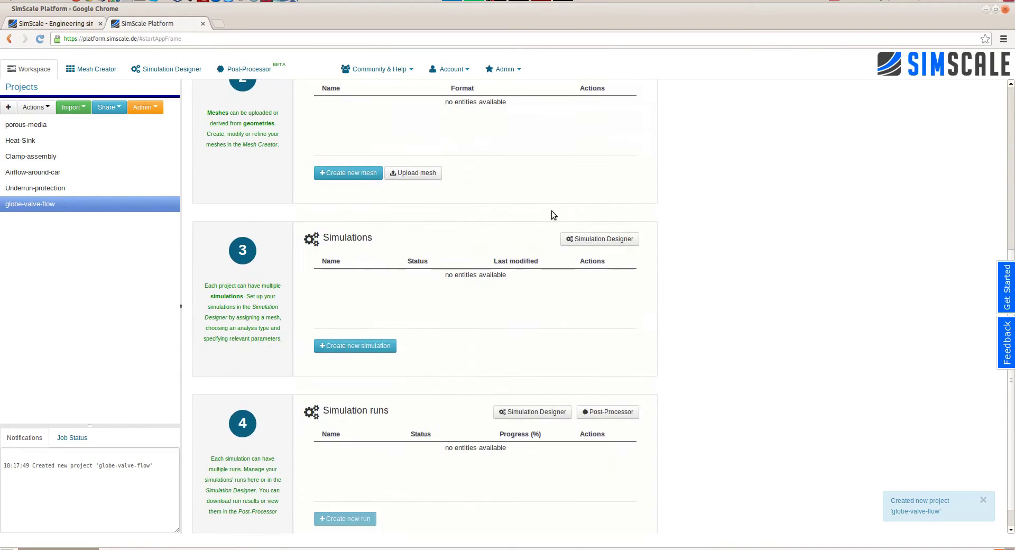
scroll(549, 220, up, 6)
scroll(555, 219, up, 4)
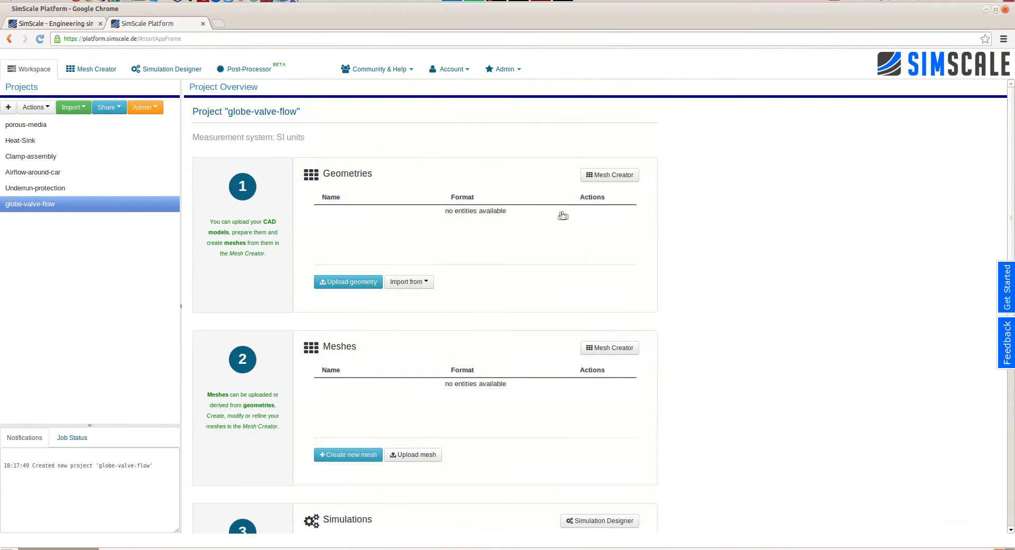
click(351, 282)
click(538, 312)
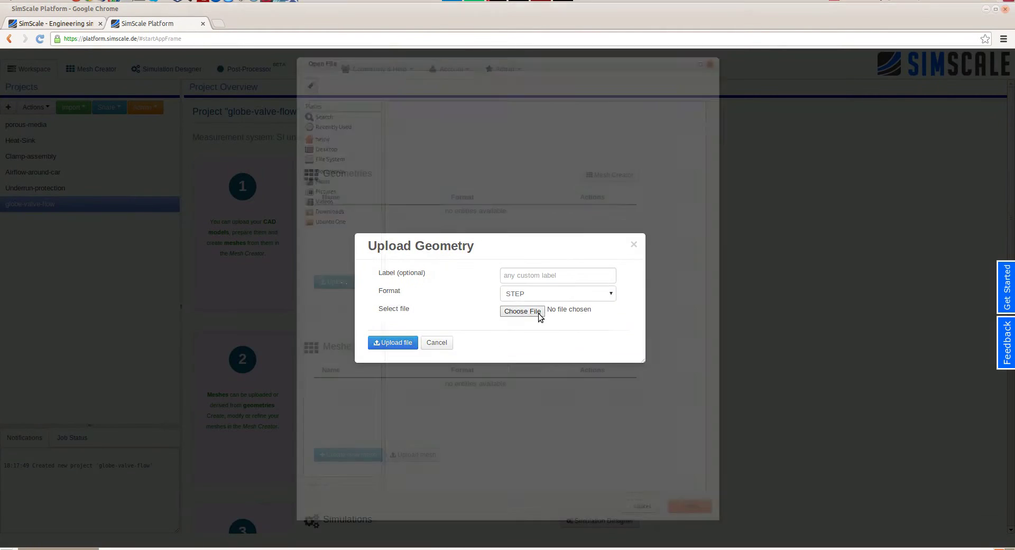
double_click(429, 179)
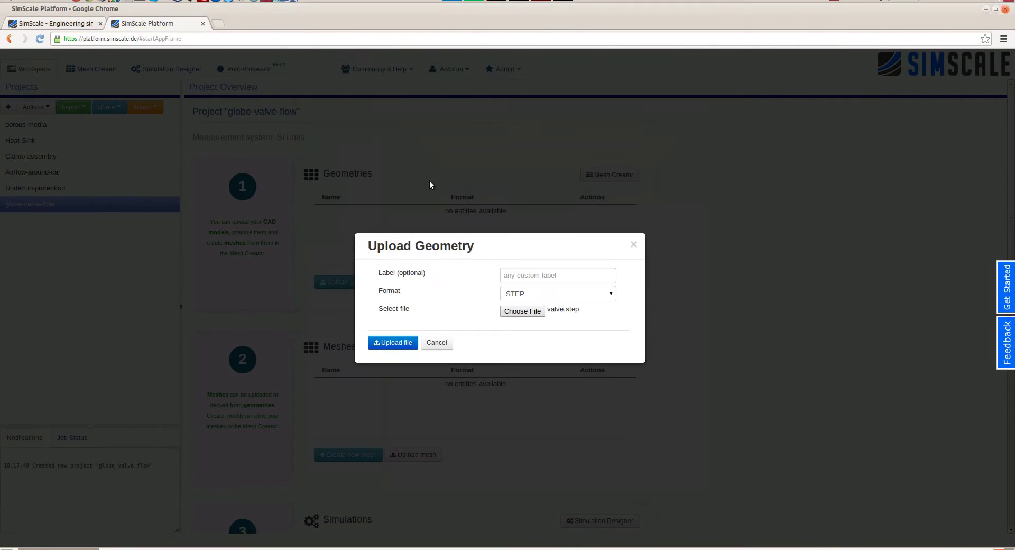
click(402, 341)
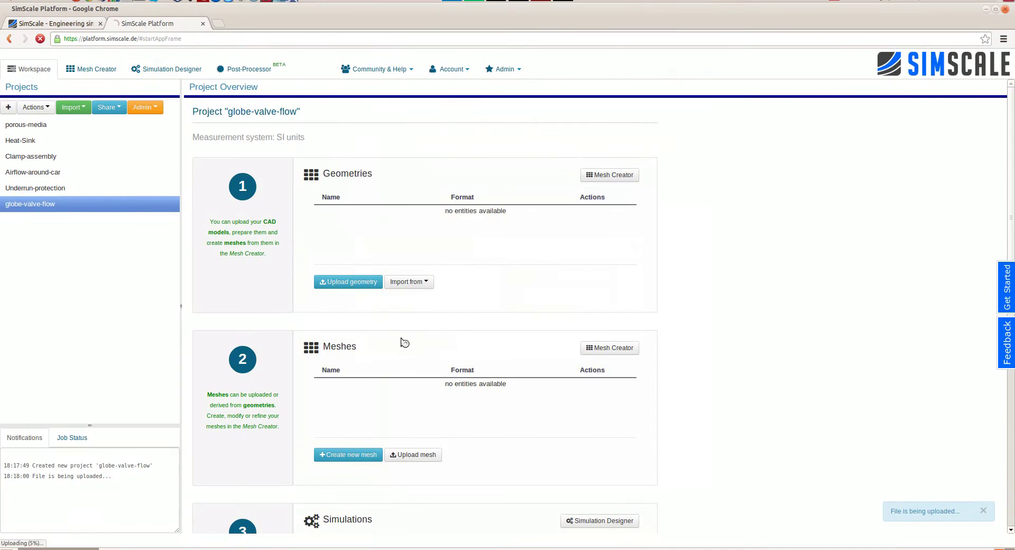
Step: Open the valve geometry in the Mesh Creator and tilt it into a 3-D view
click(388, 215)
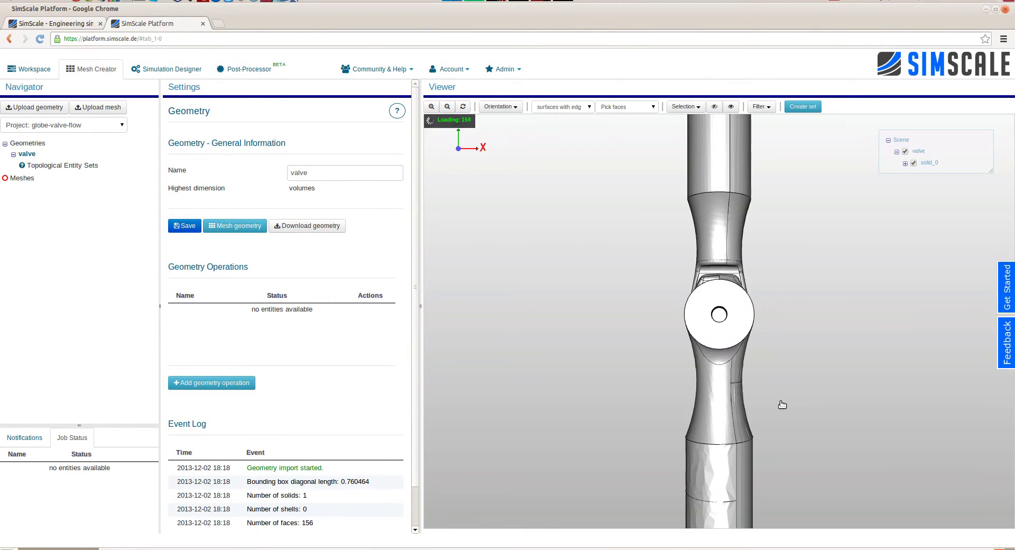
drag(795, 410, 747, 345)
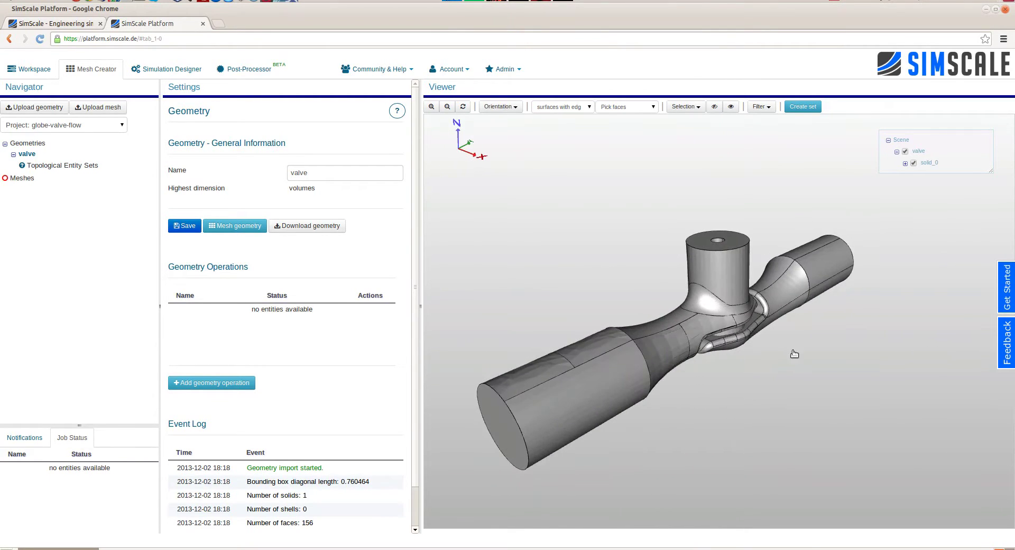
Step: Create a valve mesh with a 'hex-dominant' snappyHexMesh operation of 10 cells per direction
right_click(30, 154)
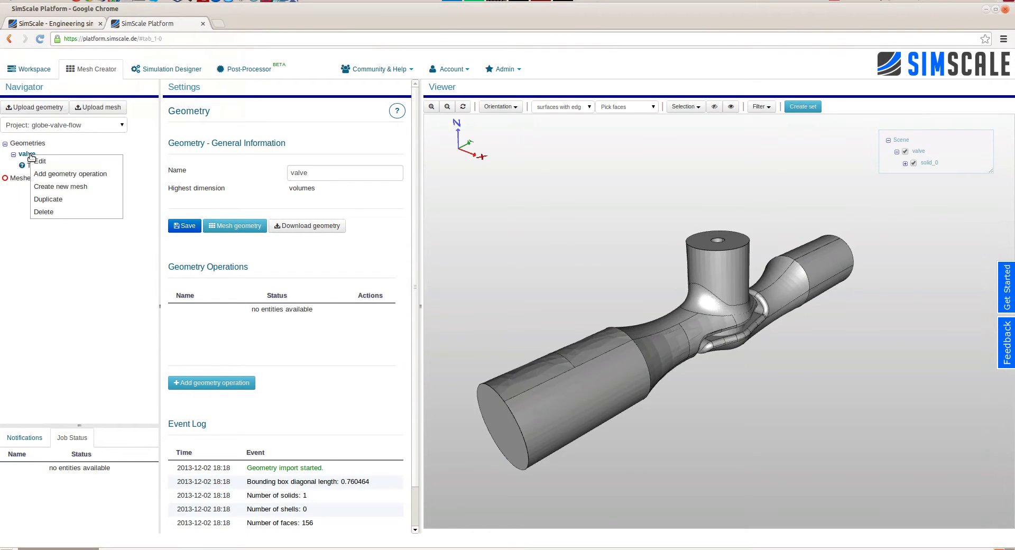
click(57, 186)
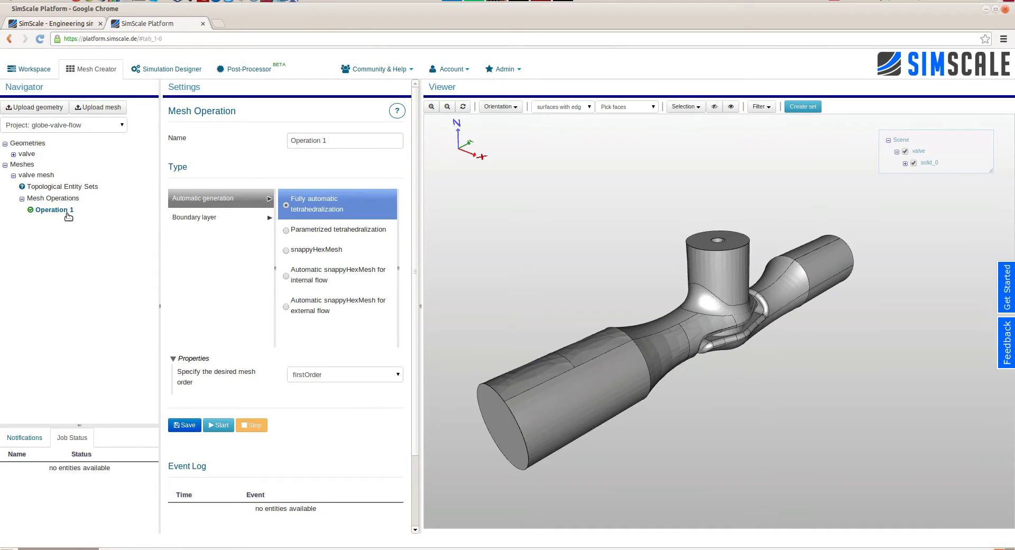
triple_click(389, 141)
text(hes-)
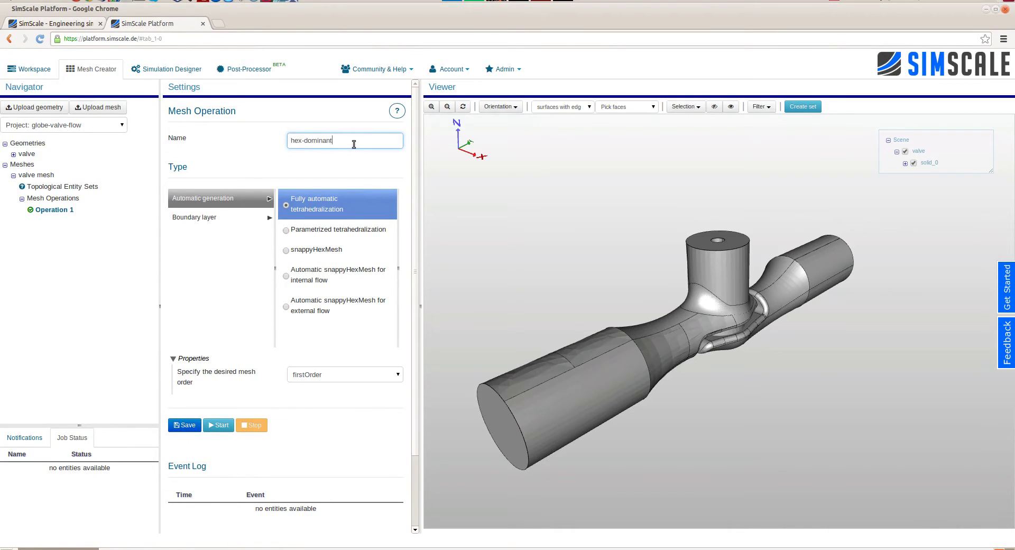
click(353, 250)
click(345, 434)
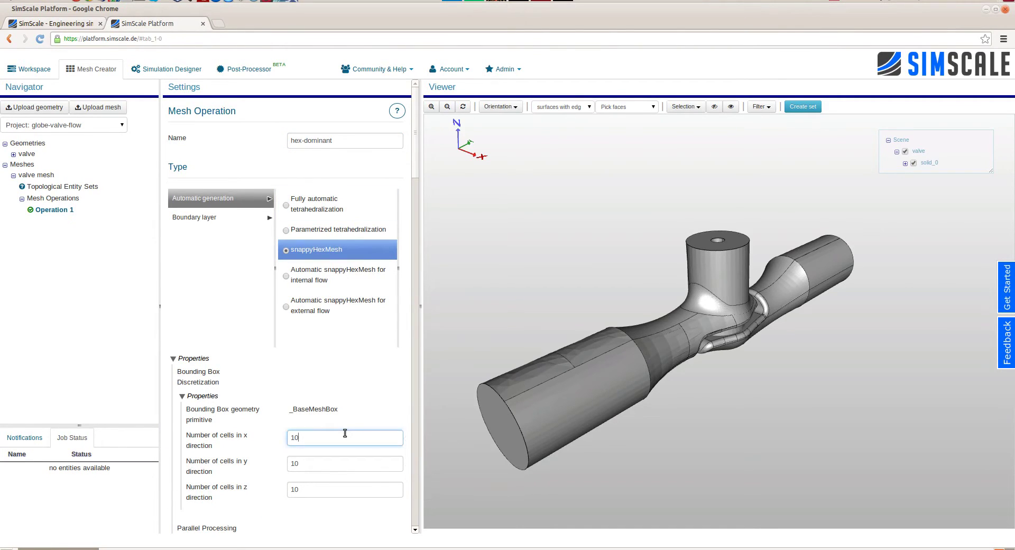
key(Return)
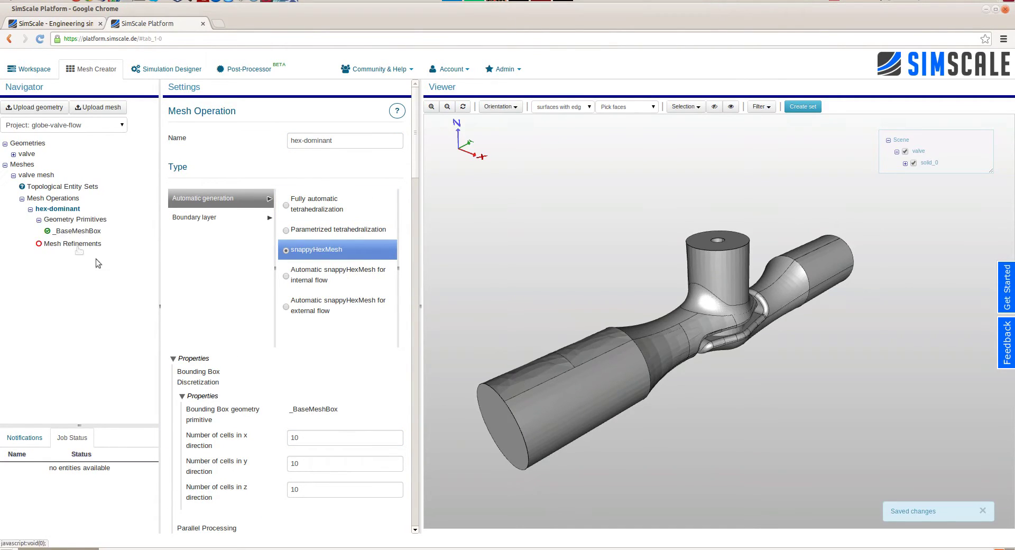
Step: Fit the _BaseMeshBox from -0.03/-0.175/-0.03 to 0.03/0.165/0.06 around the valve
click(87, 231)
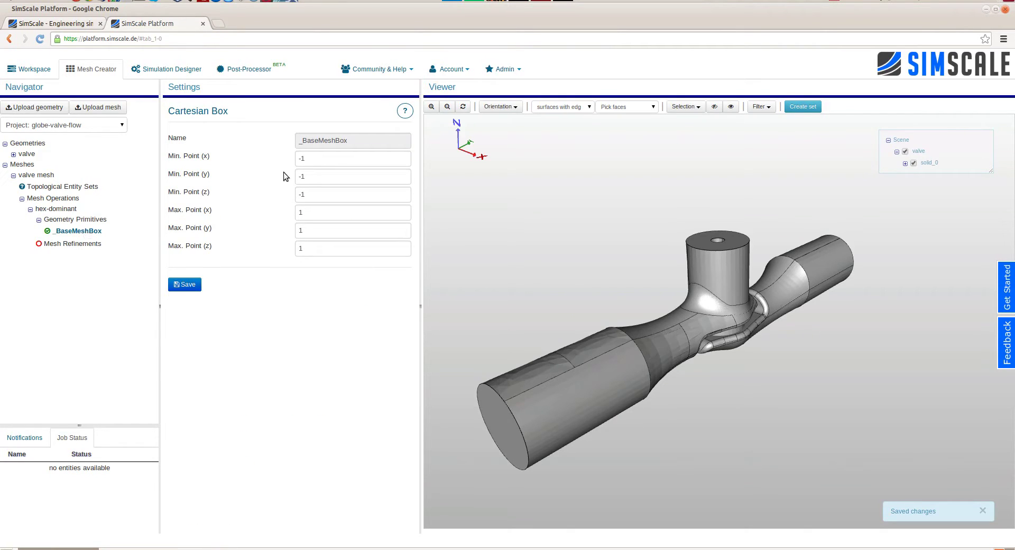
click(319, 163)
key(Return)
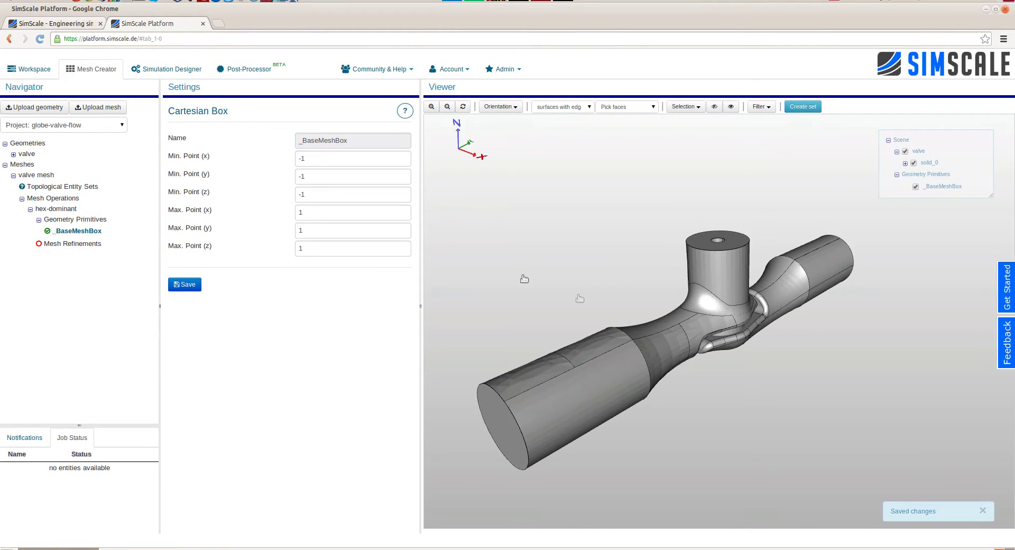
scroll(680, 251, down, 6)
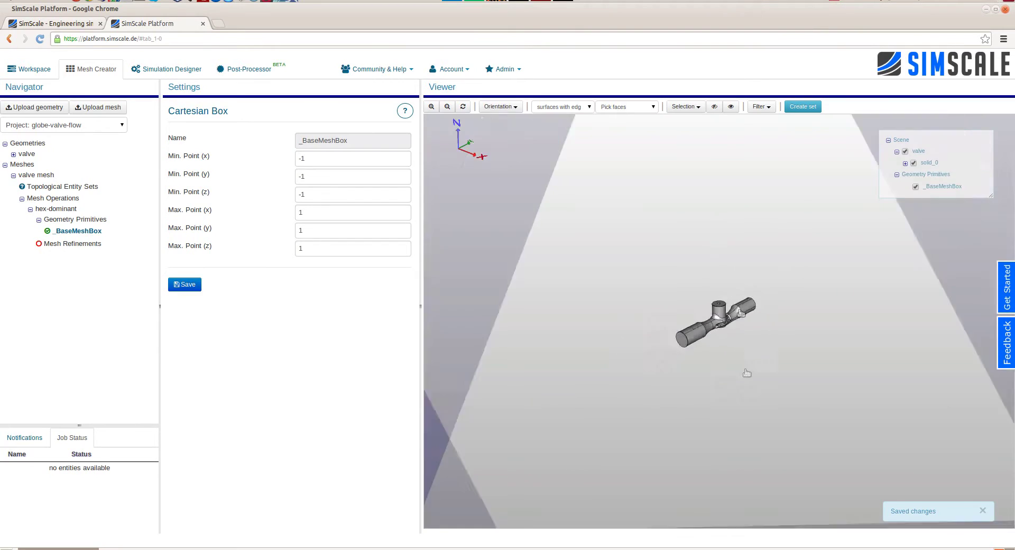
scroll(746, 373, up, 5)
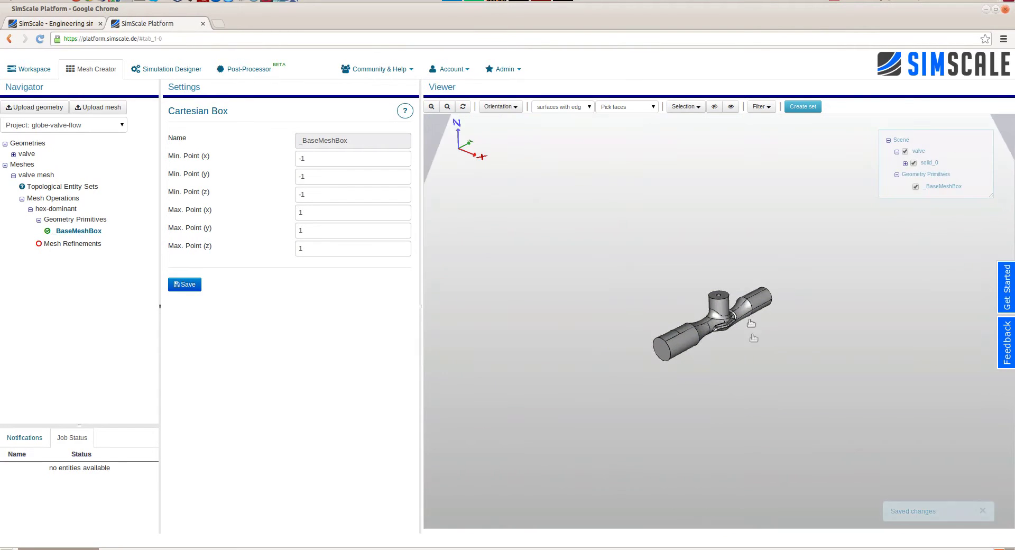
scroll(754, 338, up, 5)
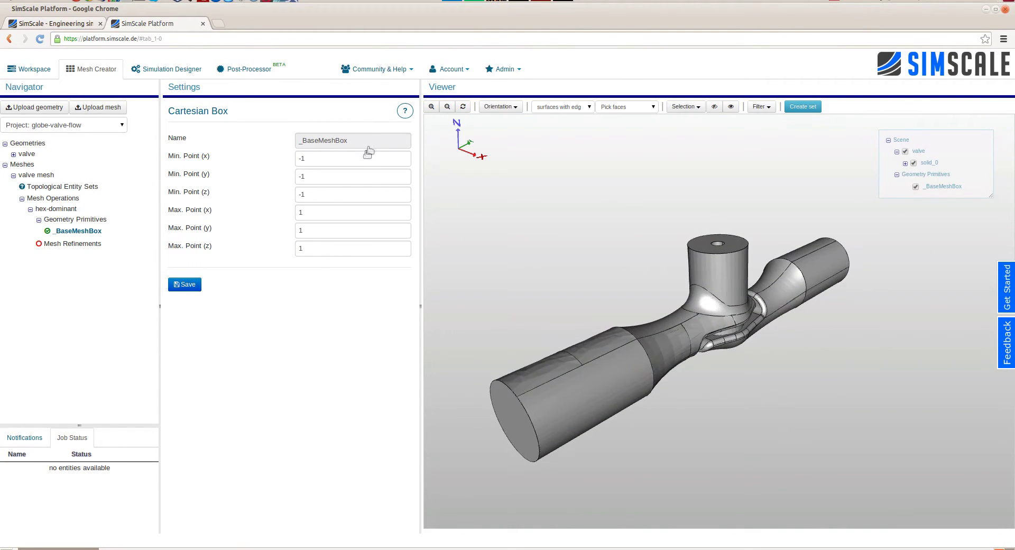
drag(787, 320, 777, 363)
click(74, 220)
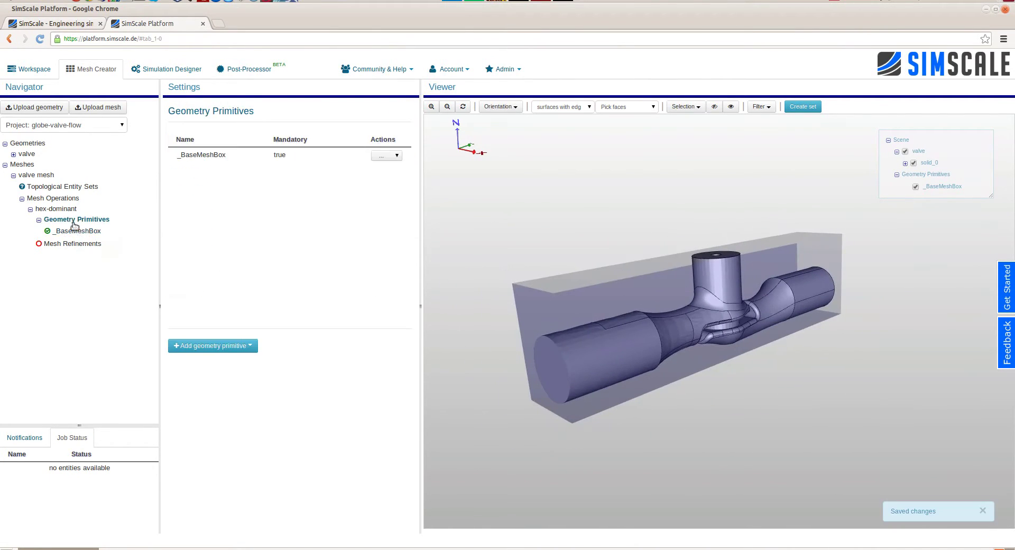
right_click(74, 223)
Step: Add a Cylinder primitive with reference point 0/0/-0.04, axis 0/0/0.11 and radius 0.035
click(101, 253)
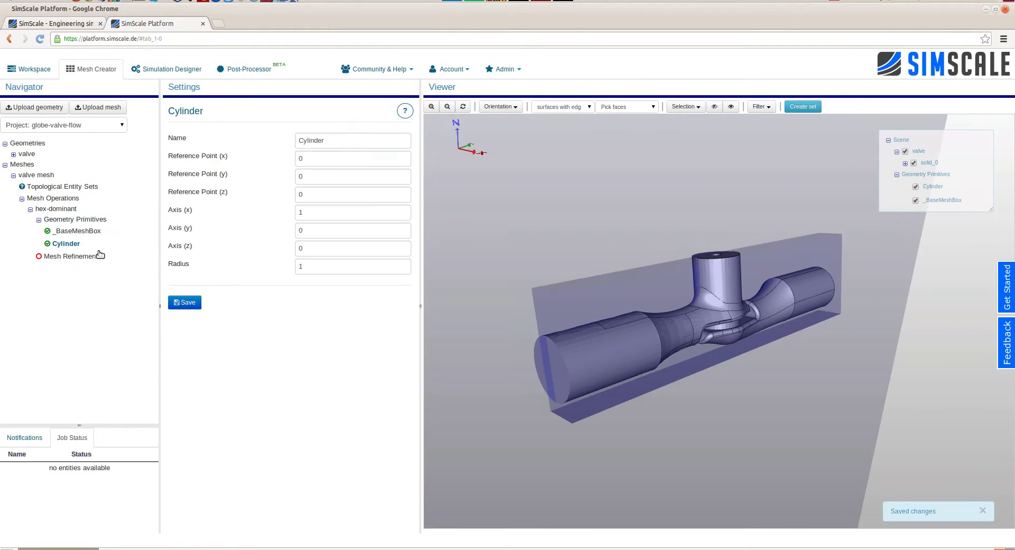
click(333, 160)
key(Tab)
key(Tab)
text(-0.04)
key(Tab)
key(0)
key(Tab)
key(Tab)
text(0.11)
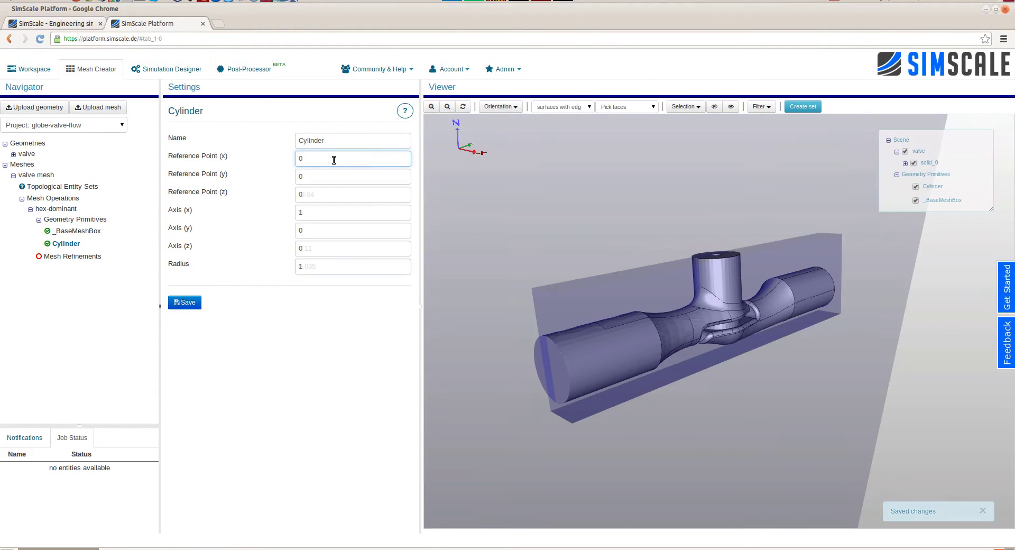
key(Tab)
text(0.035)
key(Return)
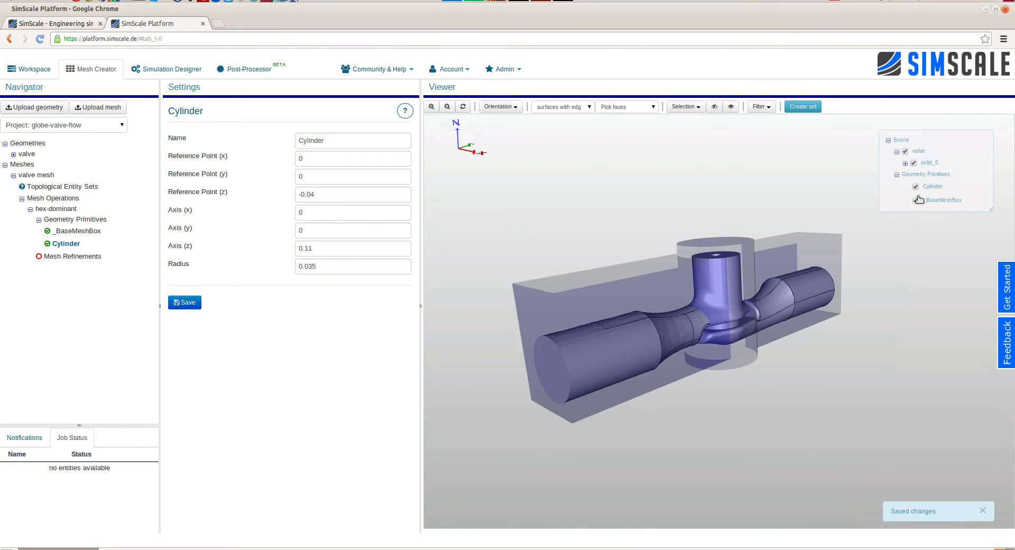
Step: Hide the _BaseMeshBox in the viewer and add a first mesh refinement
click(915, 201)
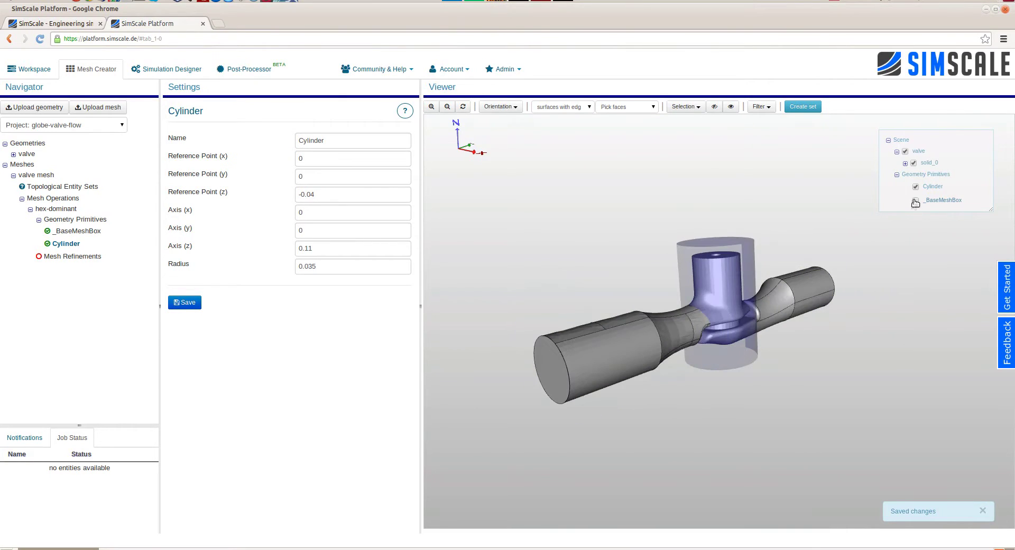
drag(828, 287, 847, 315)
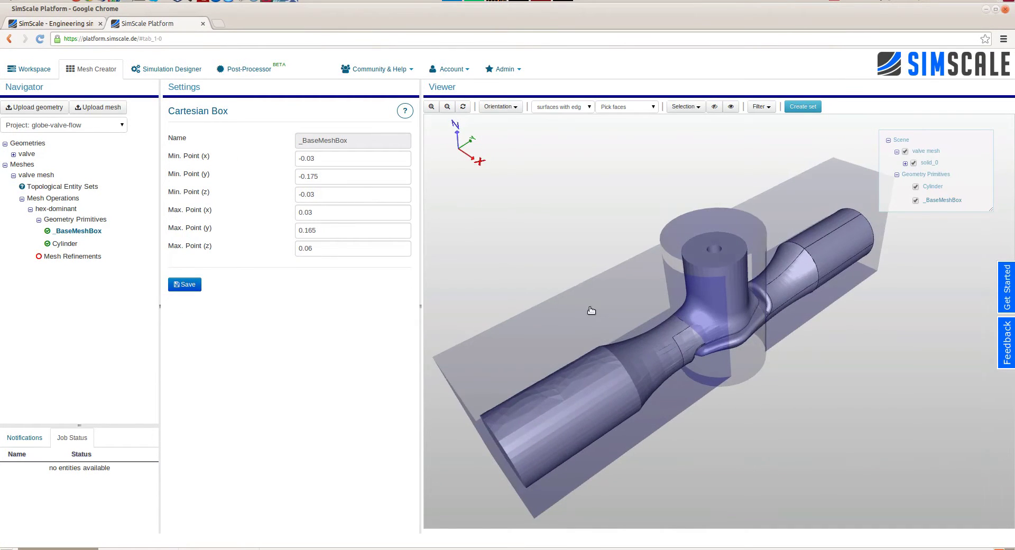
scroll(592, 310, up, 5)
drag(593, 311, 565, 322)
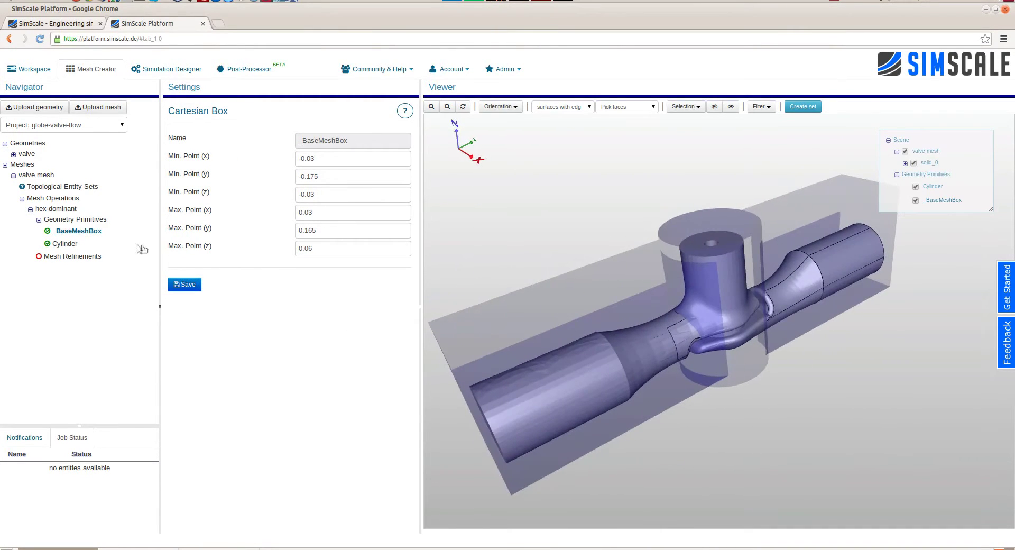
right_click(79, 256)
click(80, 264)
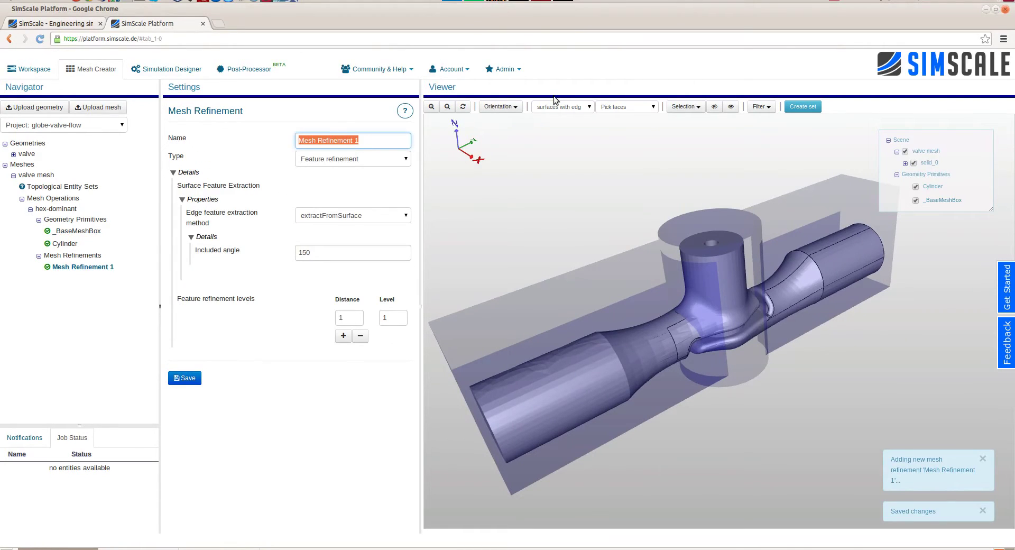
Step: Name the refinement 'Surface-refinement' and make it a surface refinement with maximum level 1
text(Surface-re)
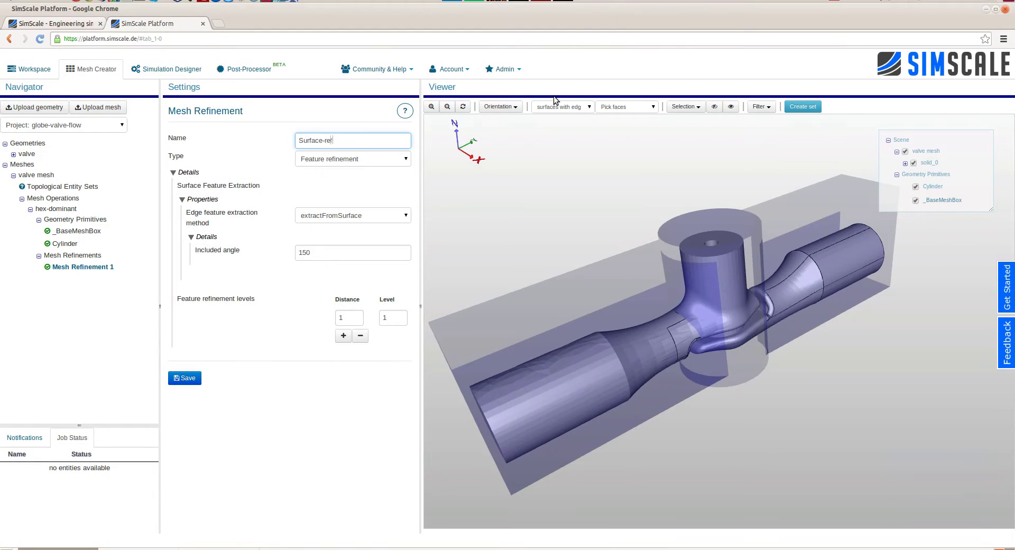
text(finement)
click(340, 163)
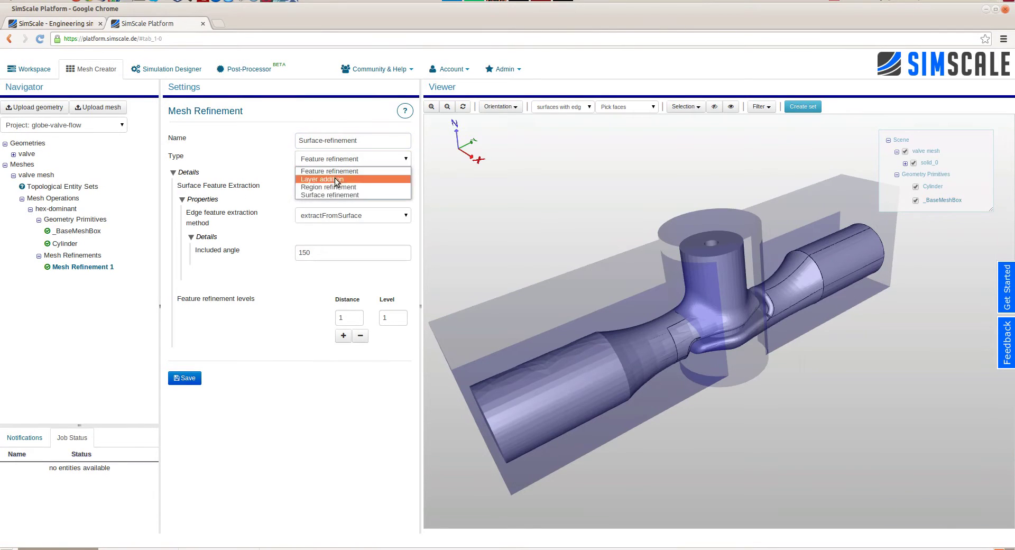
click(334, 194)
click(333, 204)
key(BackSpace)
text(1)
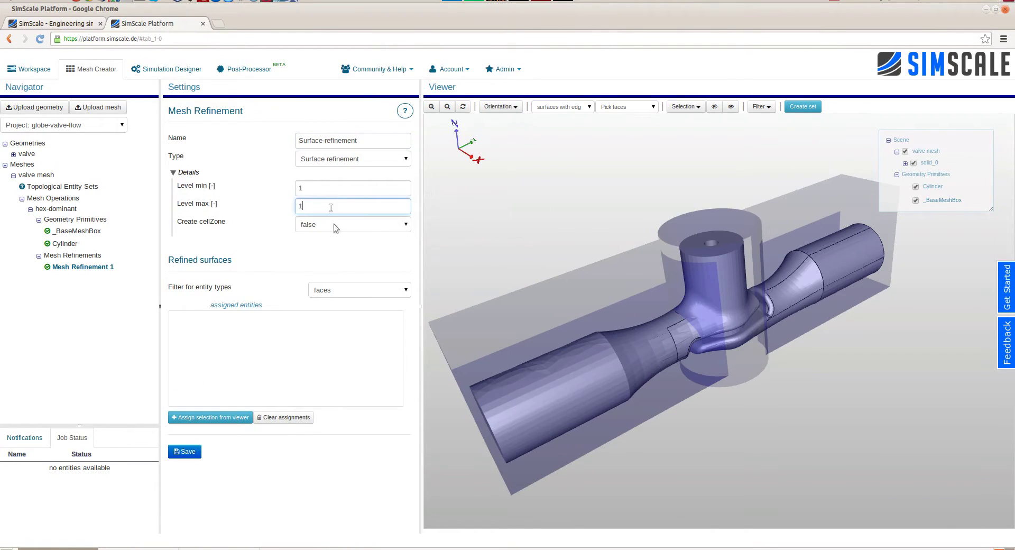
Step: Assign the solid_0 volume to the surface refinement and save it
click(343, 290)
click(341, 301)
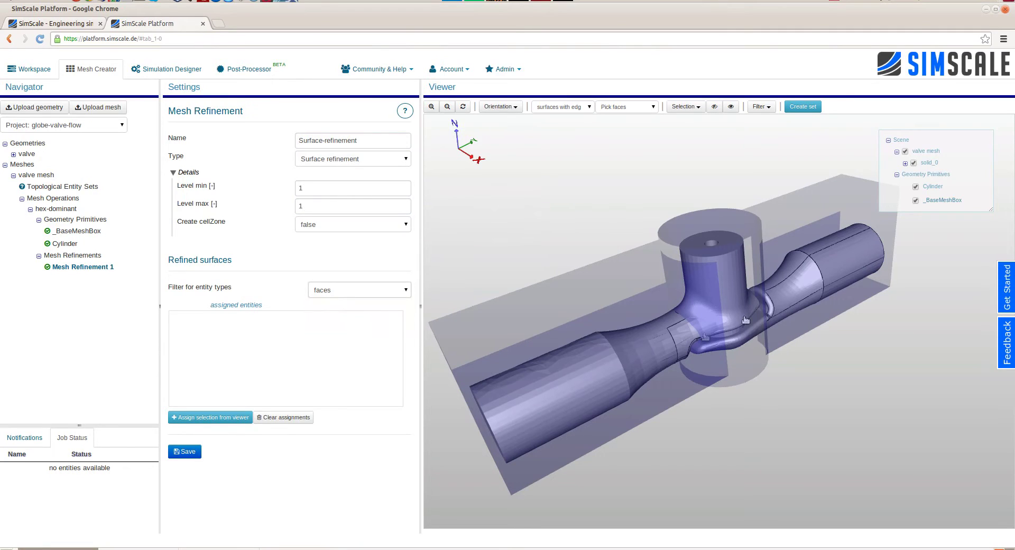
click(915, 186)
click(915, 200)
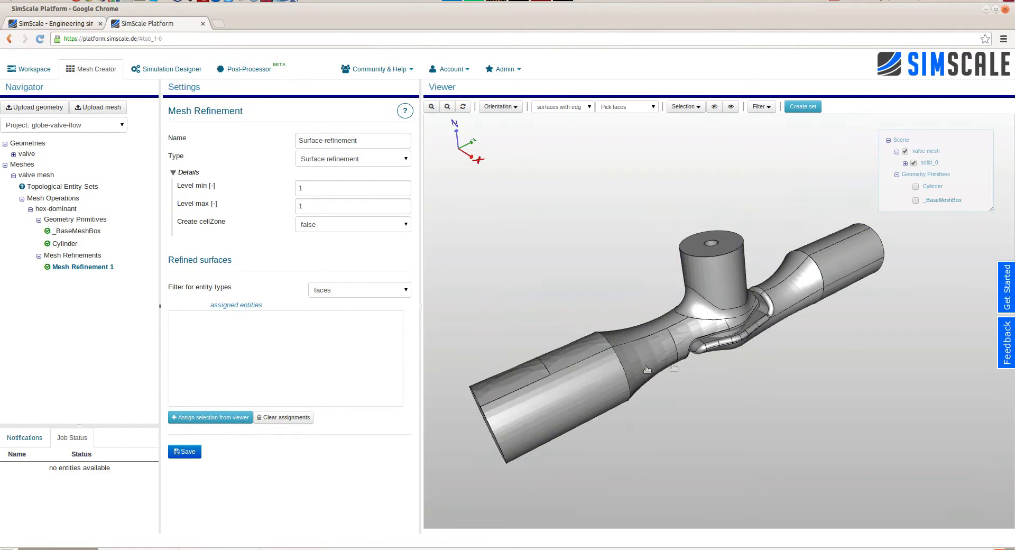
drag(648, 370, 623, 372)
click(608, 388)
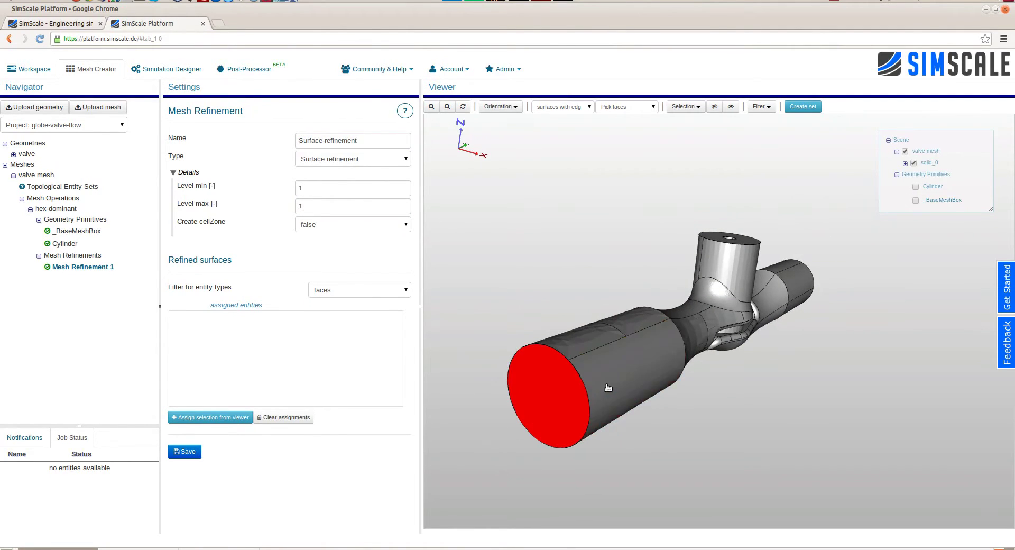
click(364, 289)
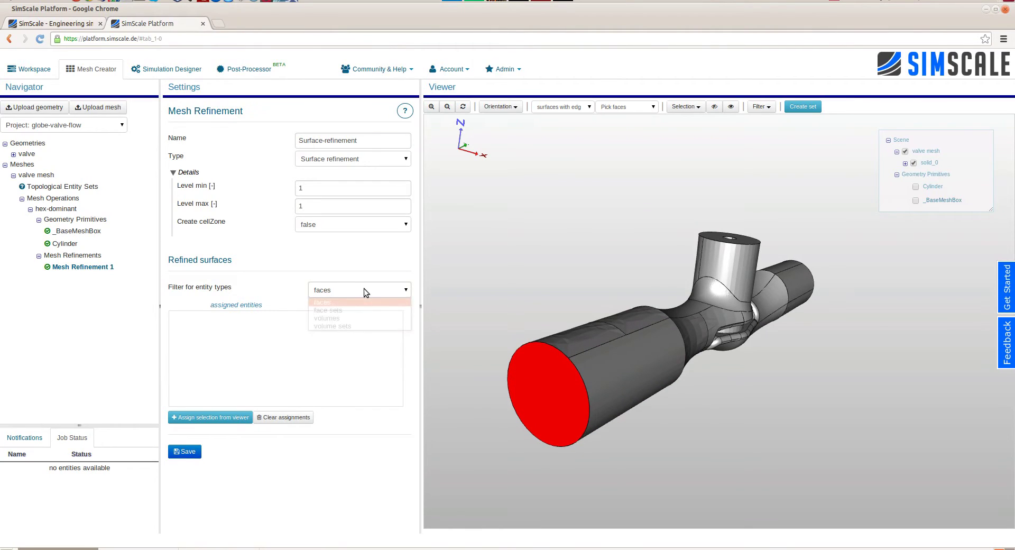
click(361, 318)
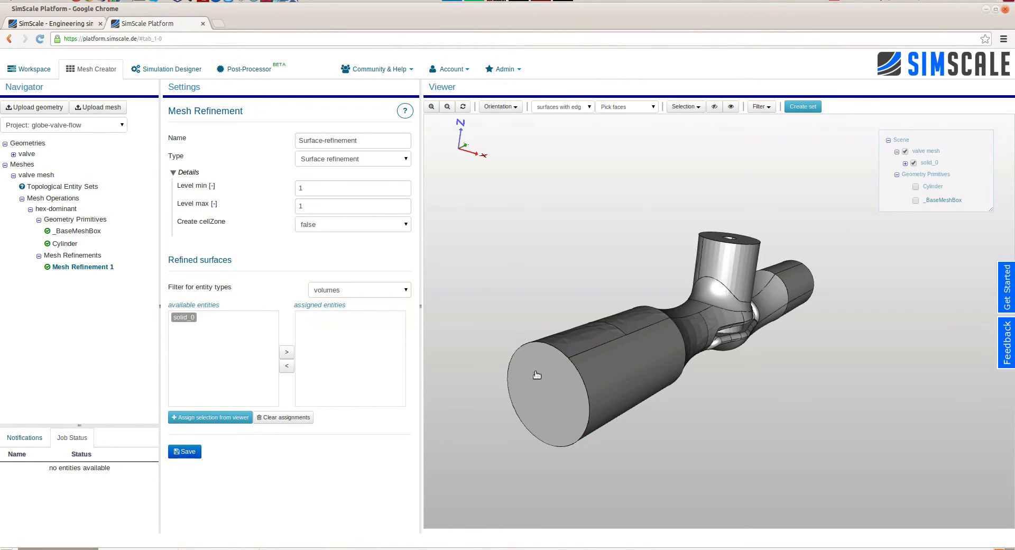
drag(180, 318, 371, 333)
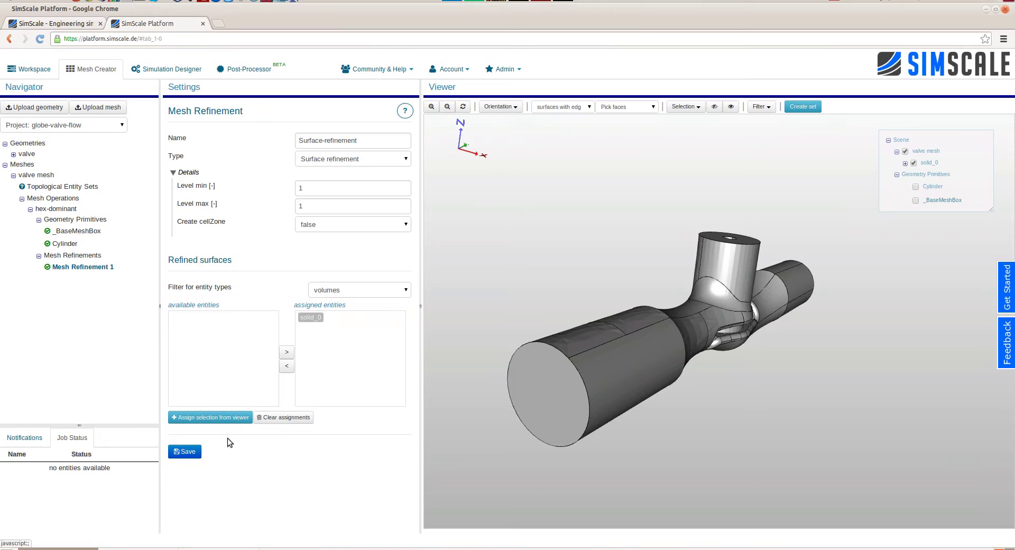
click(199, 453)
Step: Add a second mesh refinement named 'volume-refinement' of type Region refinement
right_click(88, 255)
click(127, 260)
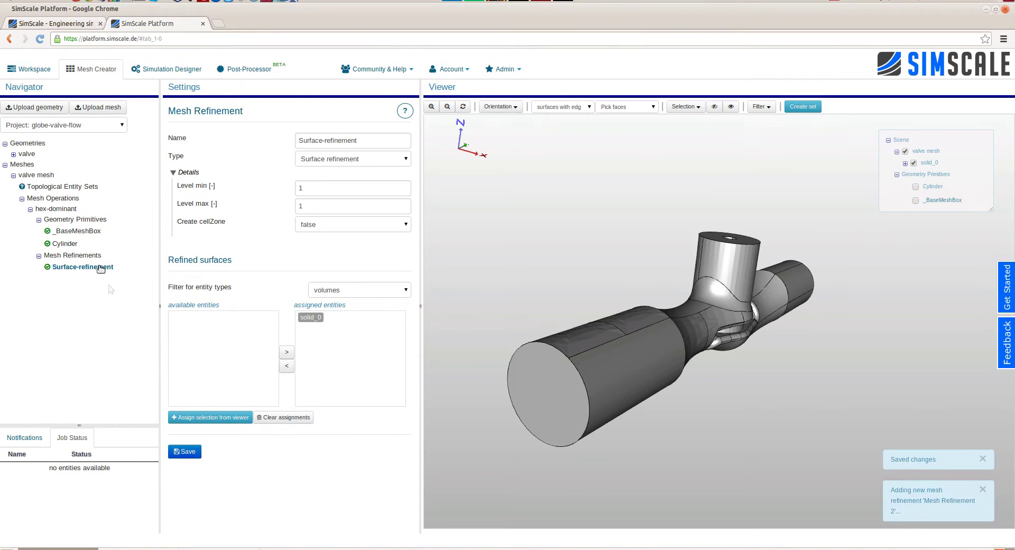
click(84, 279)
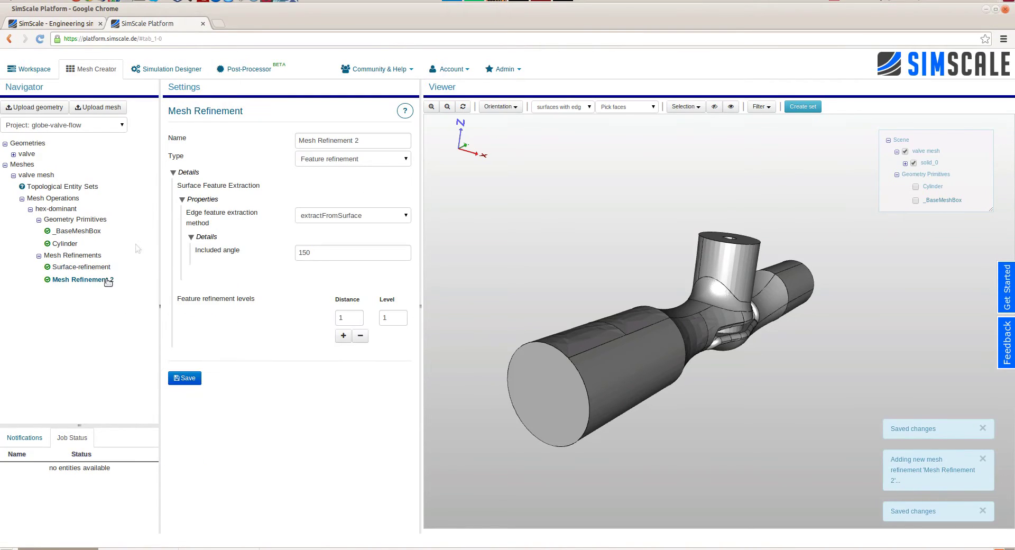
triple_click(366, 141)
text(volume-re)
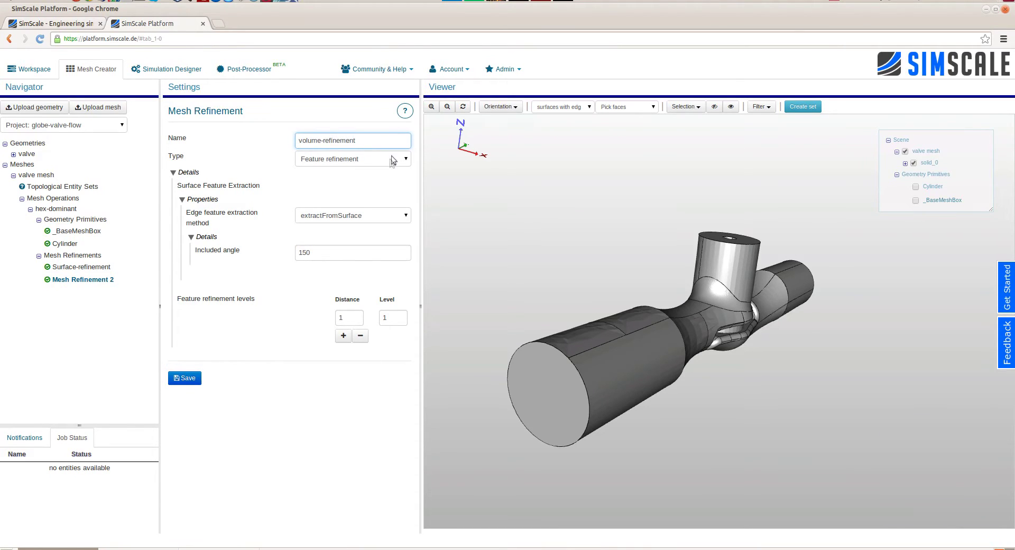
click(392, 159)
click(382, 185)
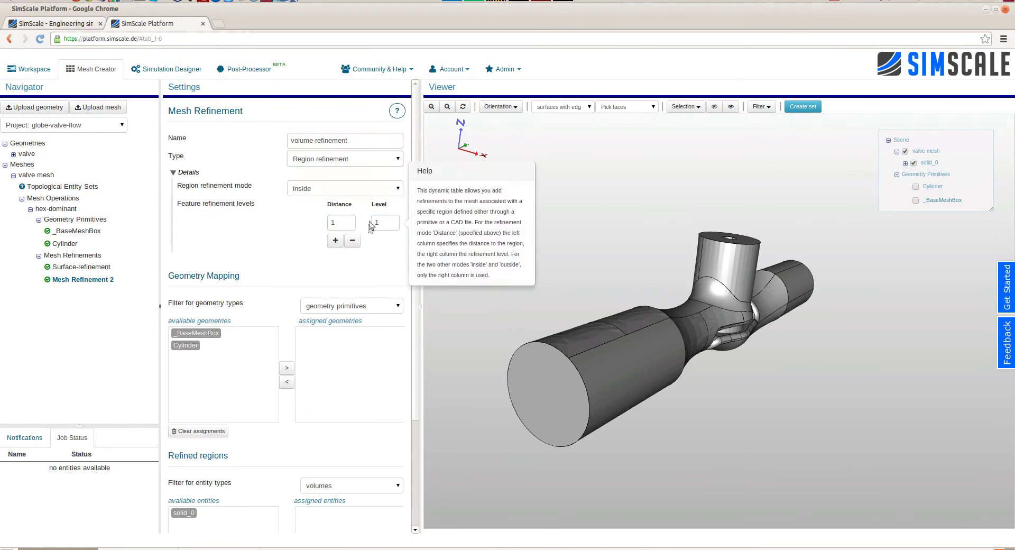
Step: Set distance 0 and level 2, assign the Cylinder, and save the region refinement
double_click(337, 226)
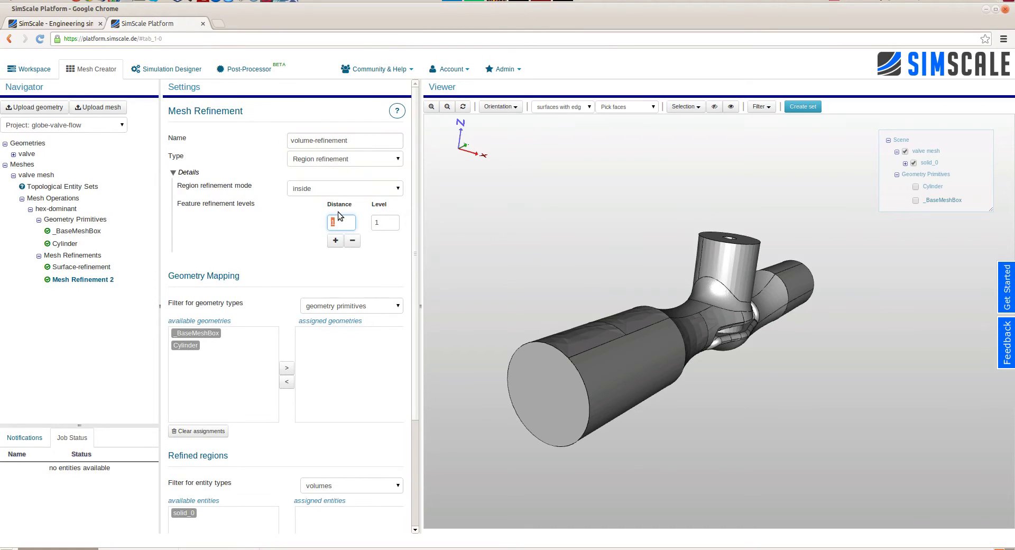
text(0)
double_click(389, 223)
text(2)
drag(186, 348, 338, 358)
scroll(357, 415, down, 5)
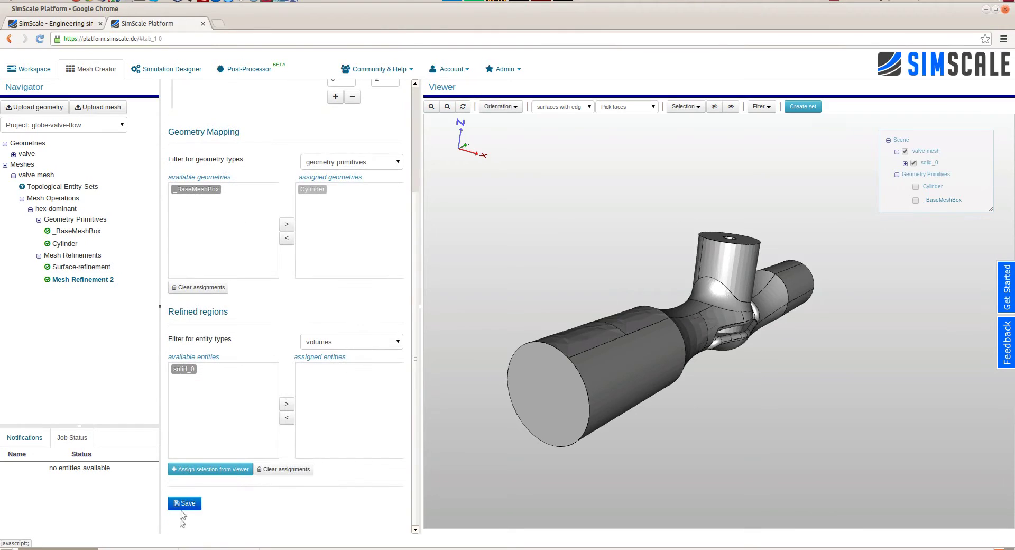
click(185, 503)
Step: Toggle the Cylinder's visibility and add a third mesh refinement
click(915, 186)
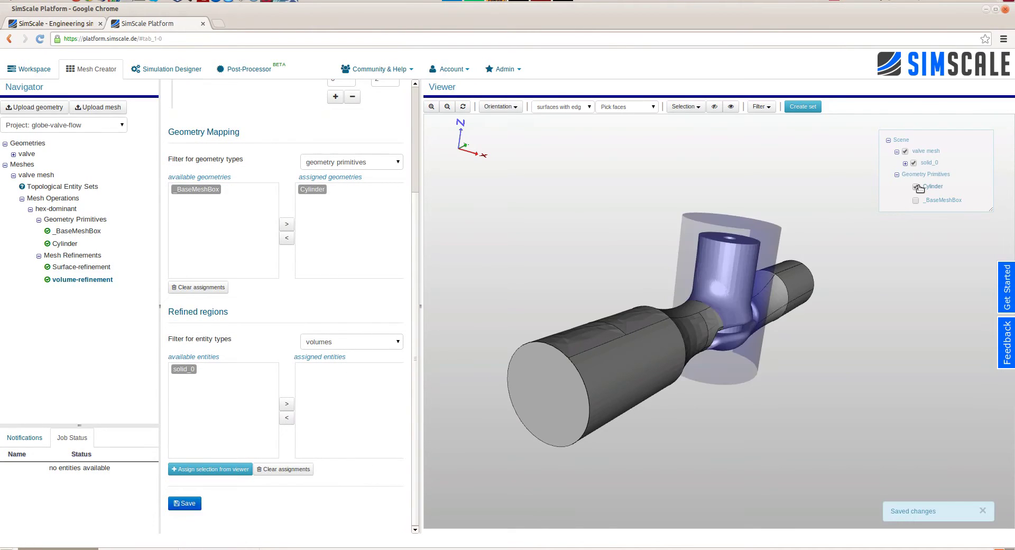
click(915, 187)
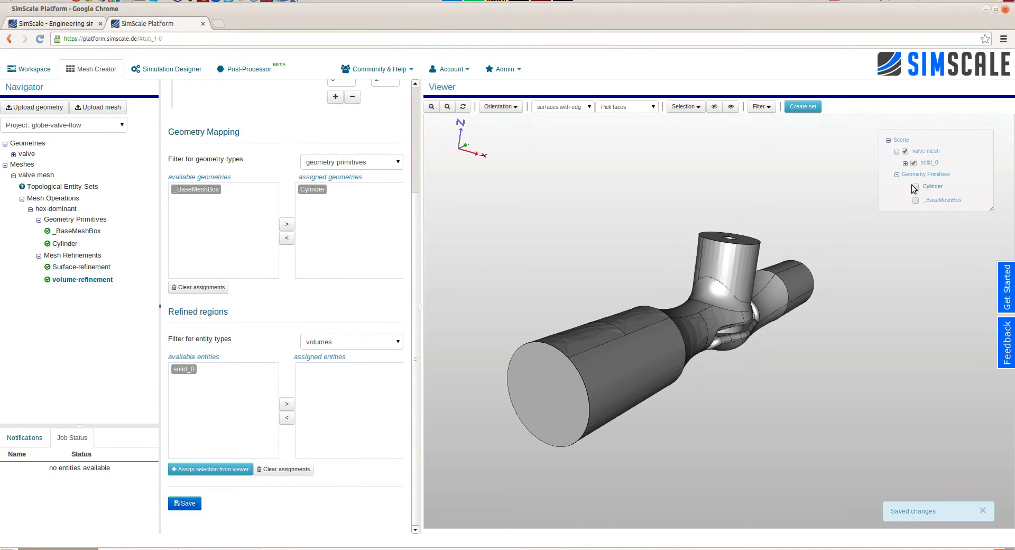
right_click(71, 256)
click(87, 267)
Step: Rename Mesh Refinement 3 to 'layer-adding' and make it a layer addition refinement
click(92, 292)
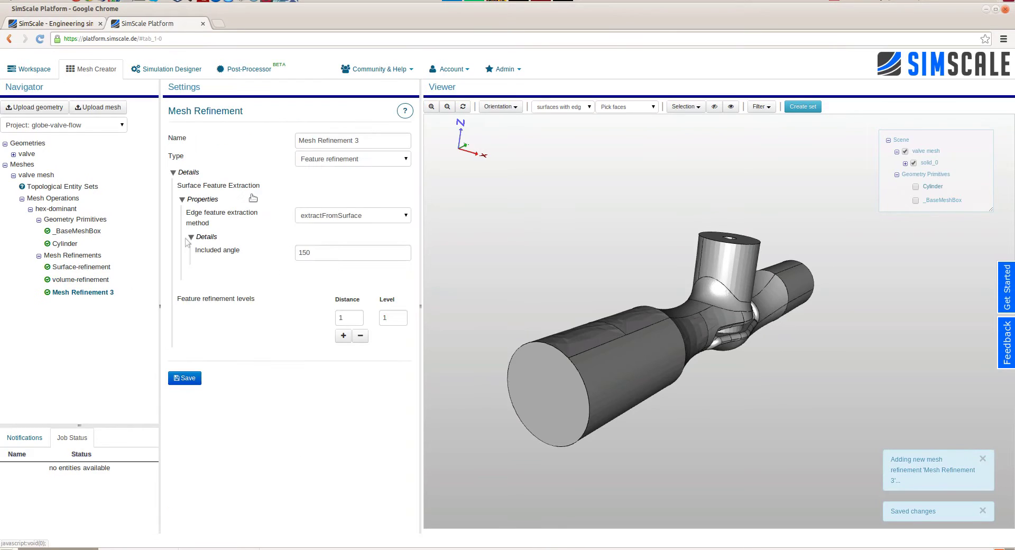
click(341, 140)
key(ctrl+a)
key(BackSpace)
text(layer-a)
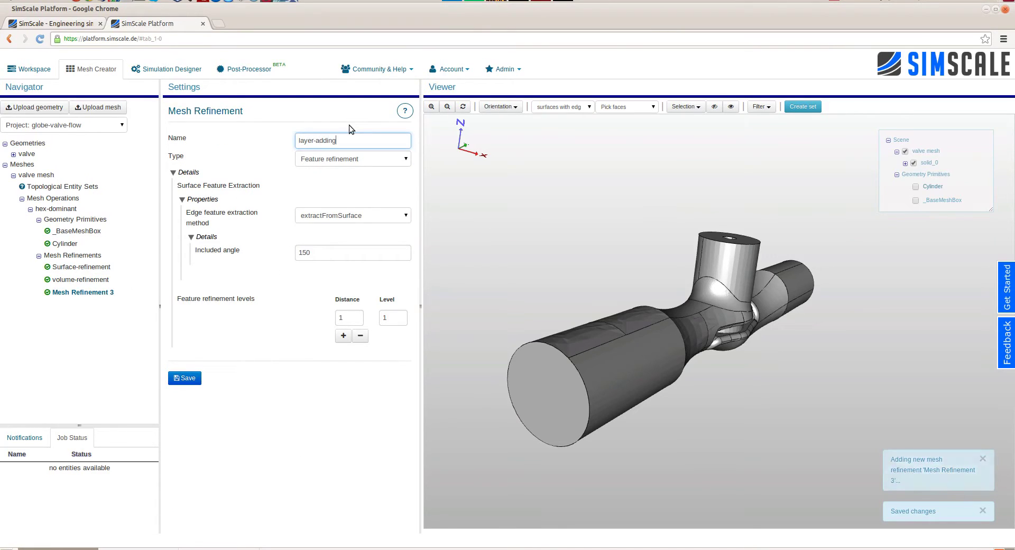
click(367, 158)
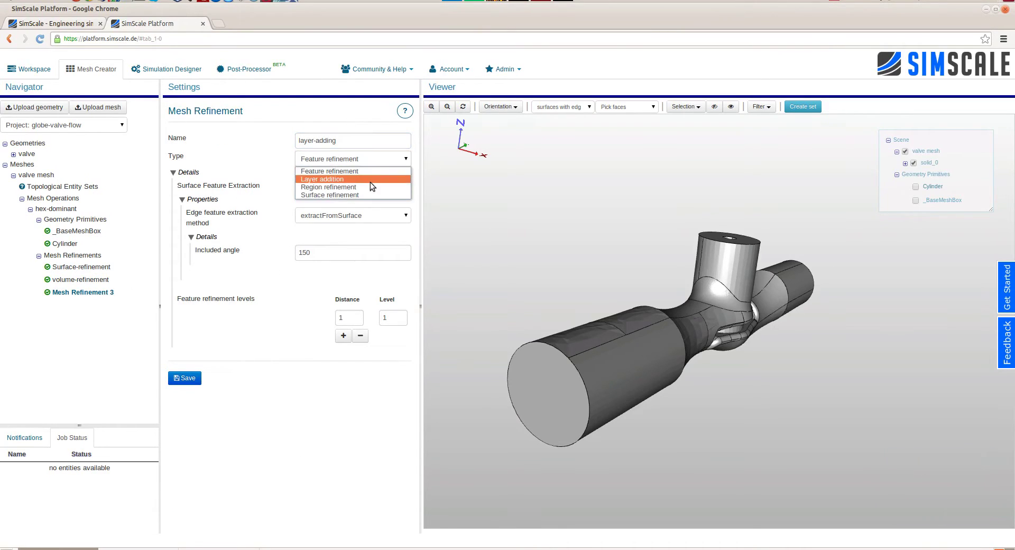
click(370, 181)
Step: Assign all valve faces except the large end cap to the layer refinement
click(555, 402)
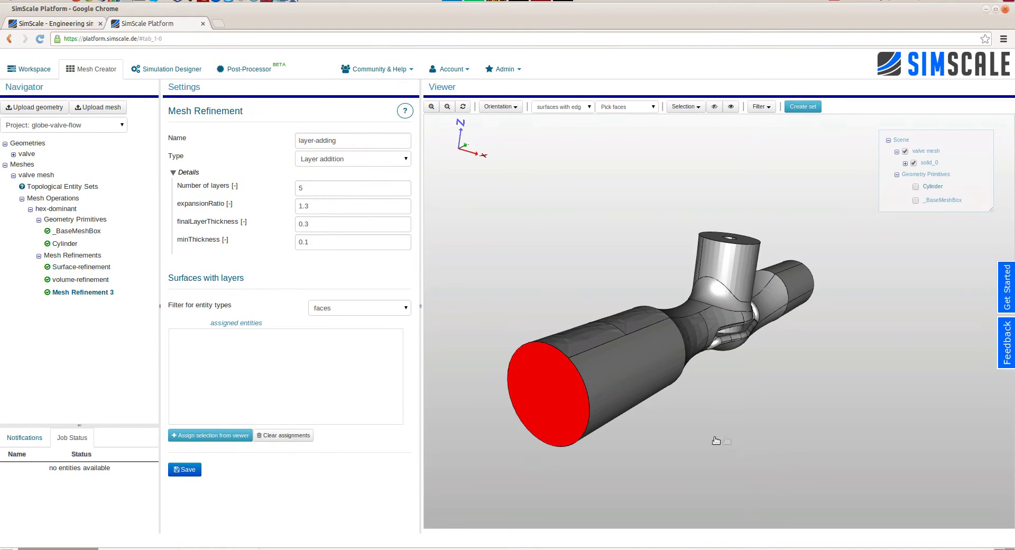
drag(716, 440, 647, 454)
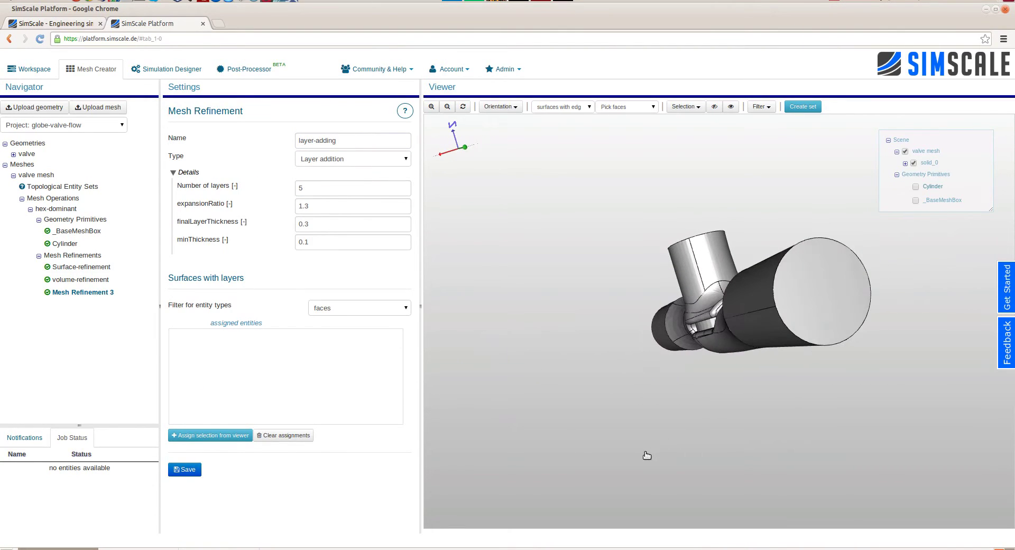
click(833, 298)
click(687, 106)
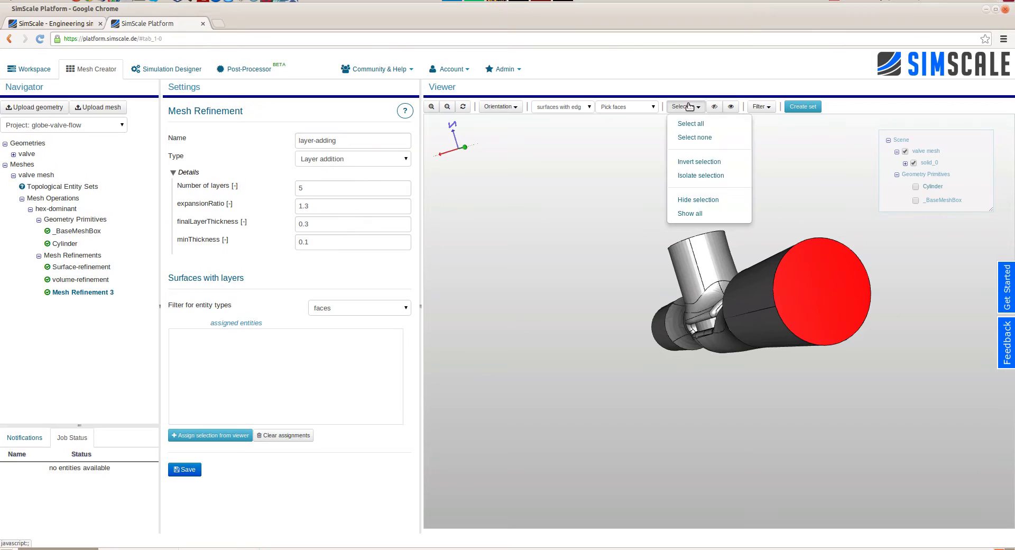
click(696, 162)
drag(684, 360, 670, 383)
click(210, 436)
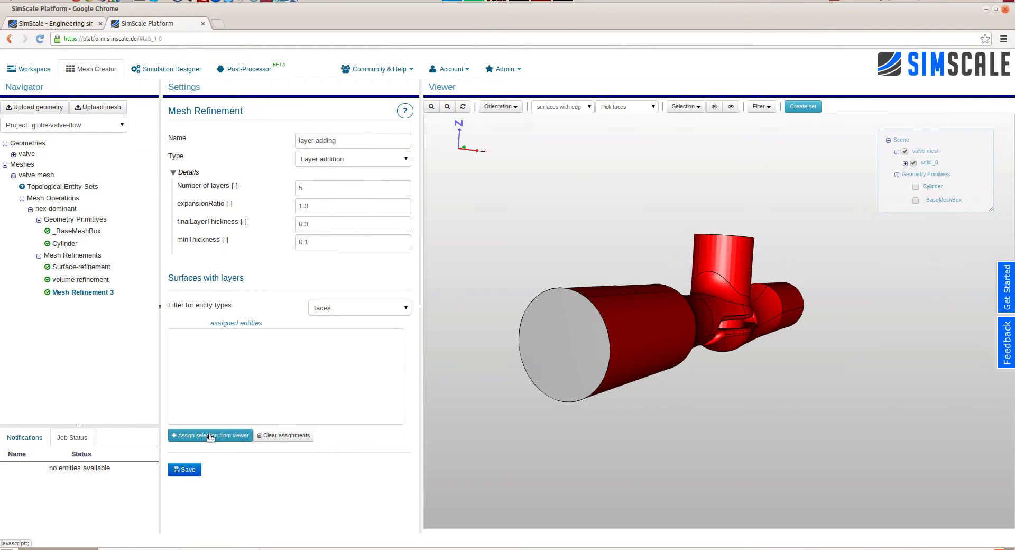
Step: Set 3 layers and a minimum thickness of 0.05
double_click(324, 189)
text(3)
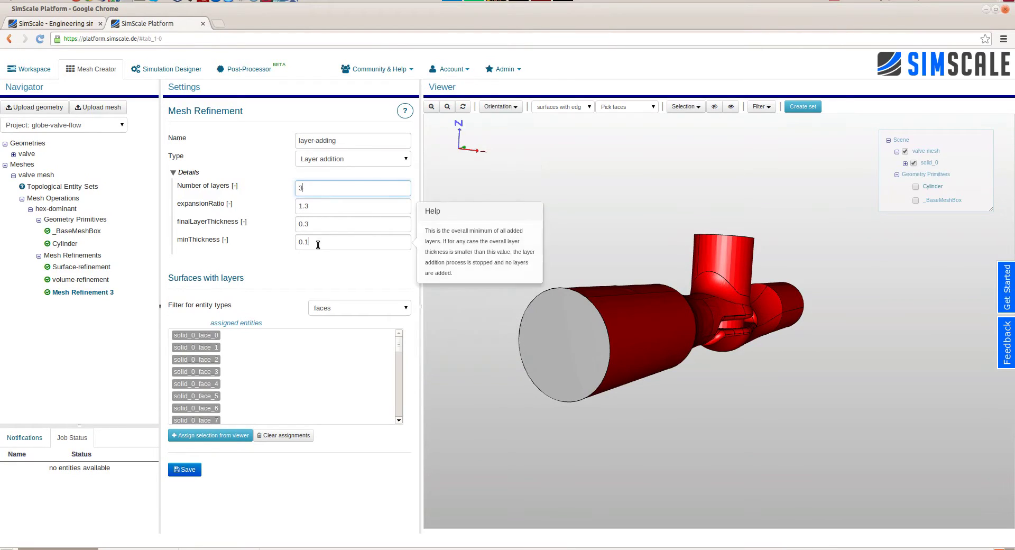
click(321, 236)
key(BackSpace)
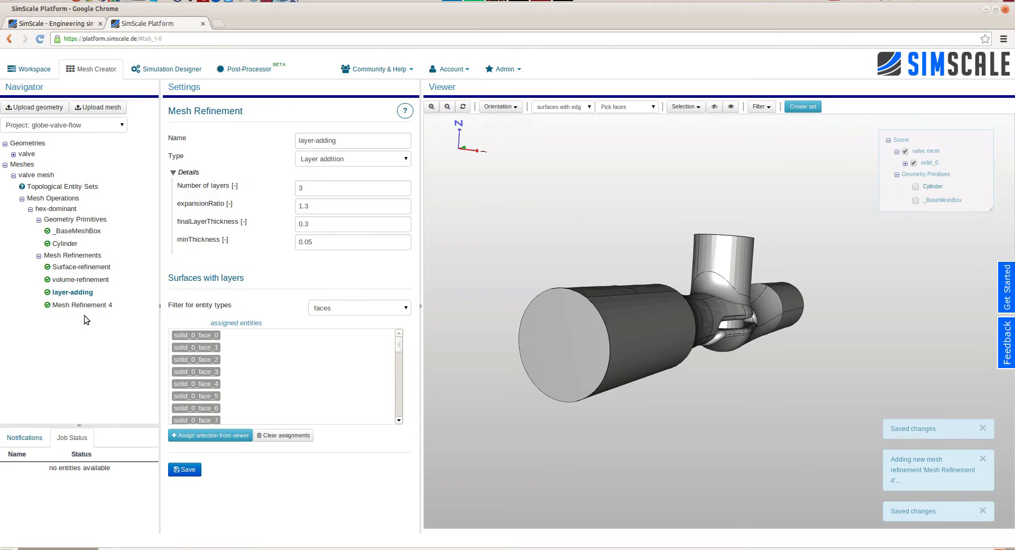
Step: Name Mesh Refinement 4 'edge-refinement' with included angle 155 and distance 0, and save it
click(85, 305)
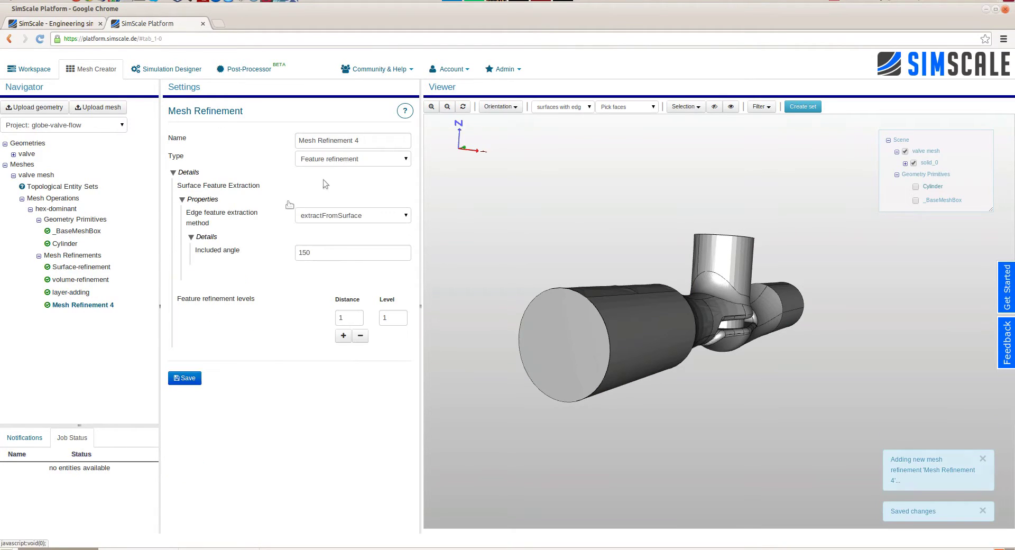
triple_click(358, 140)
text(edge-refineme)
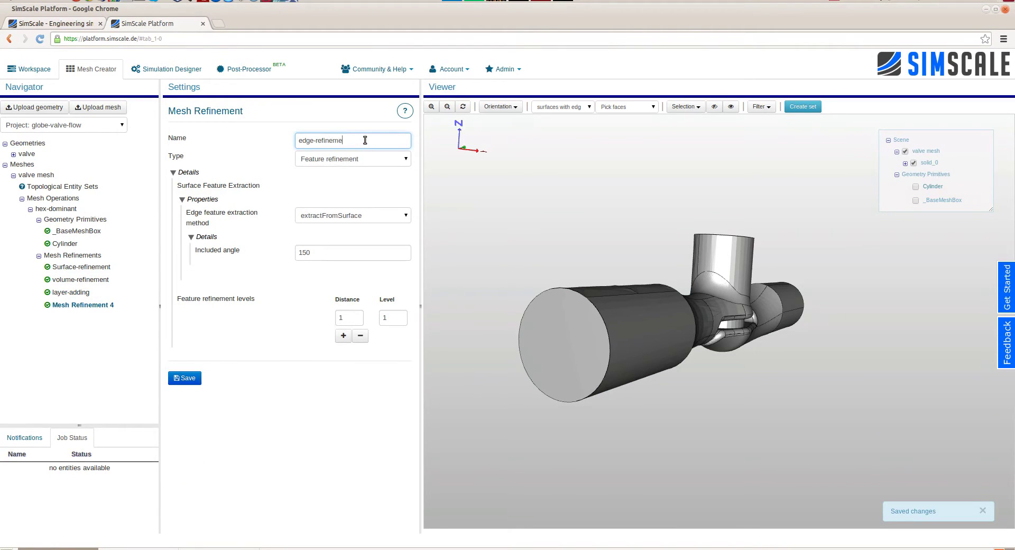
text(nt)
click(336, 245)
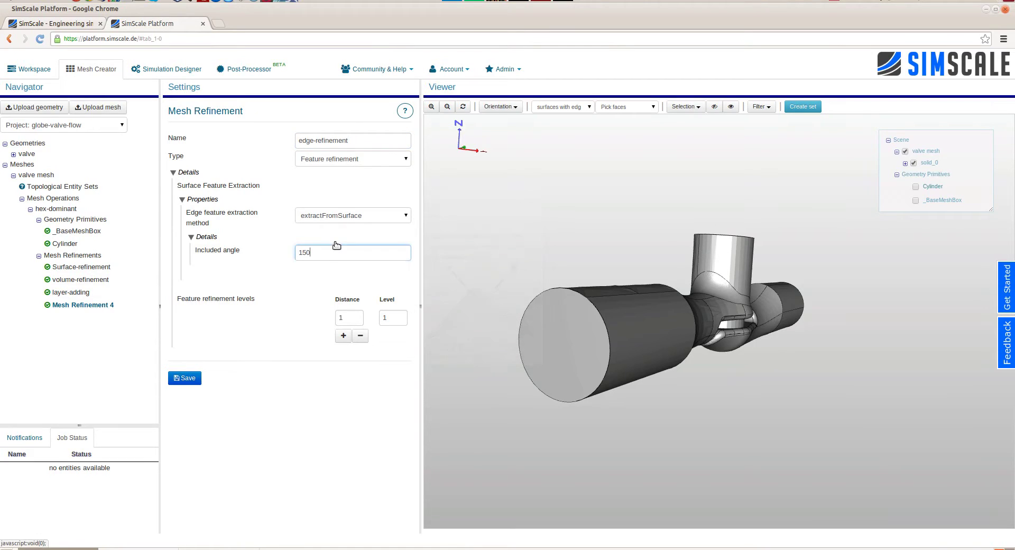
key(BackSpace)
text(5)
click(349, 316)
click(184, 378)
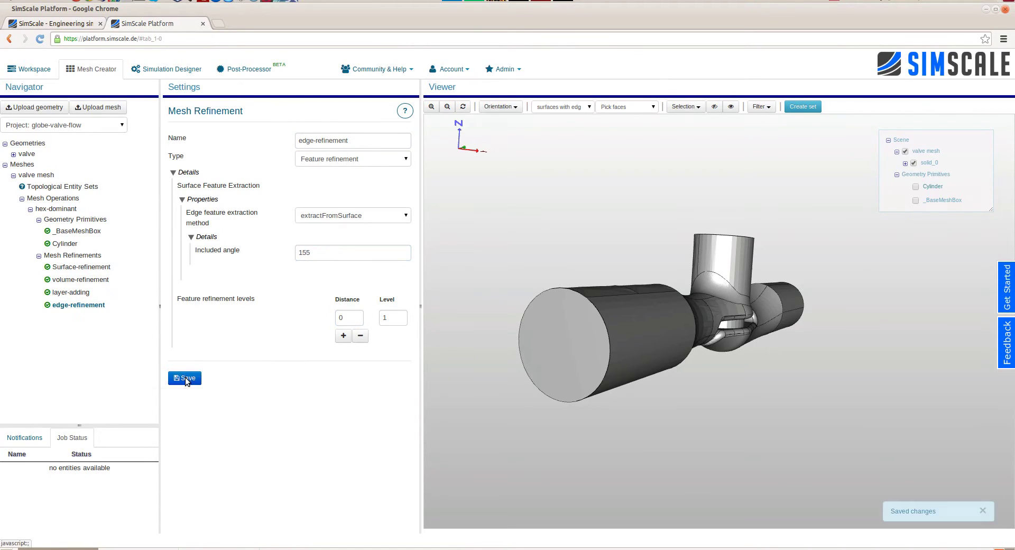
click(72, 210)
Step: Set the hex-dominant background mesh to 20 × 90 × 30 cells in x, y, z
scroll(345, 440, down, 1)
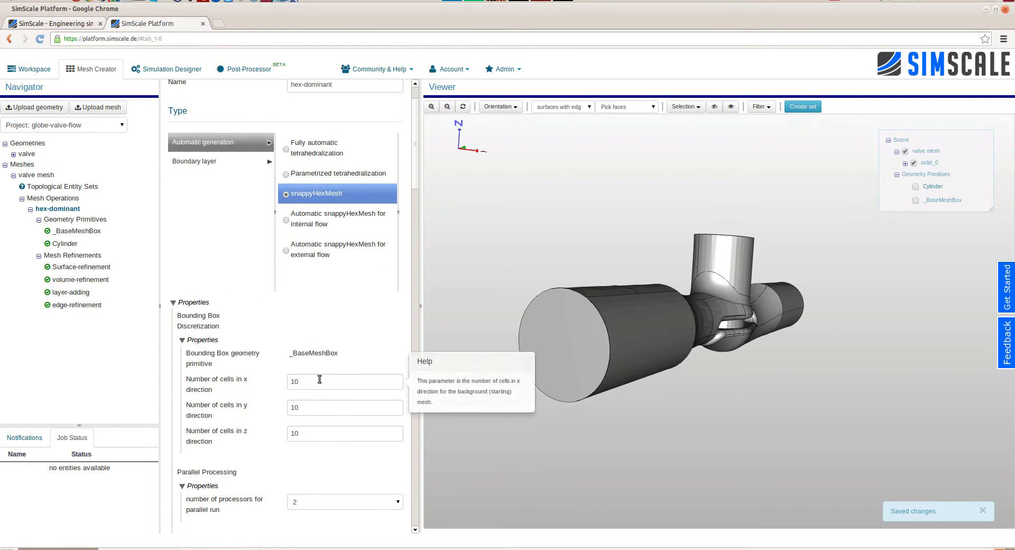
double_click(319, 379)
text(20)
key(Tab)
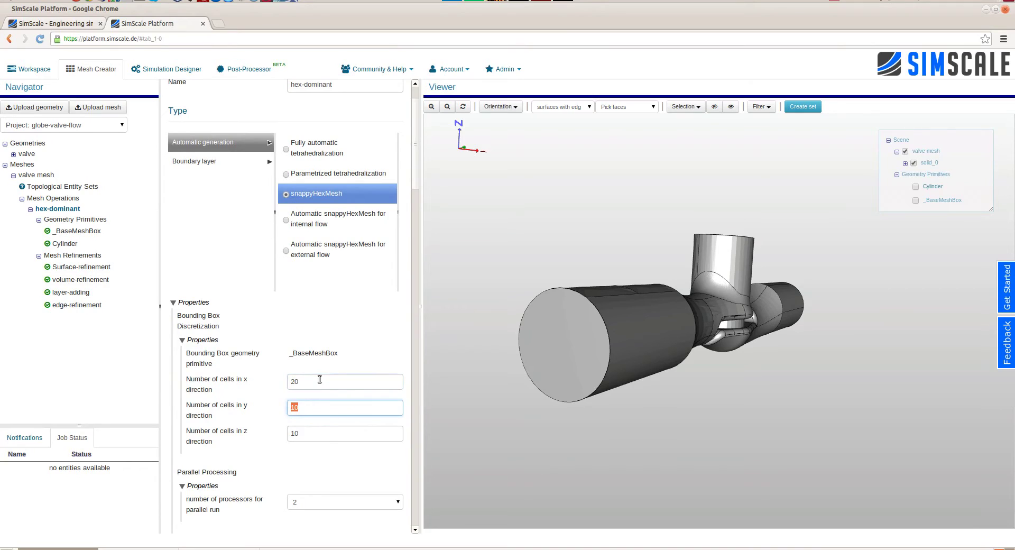
text(90)
key(Tab)
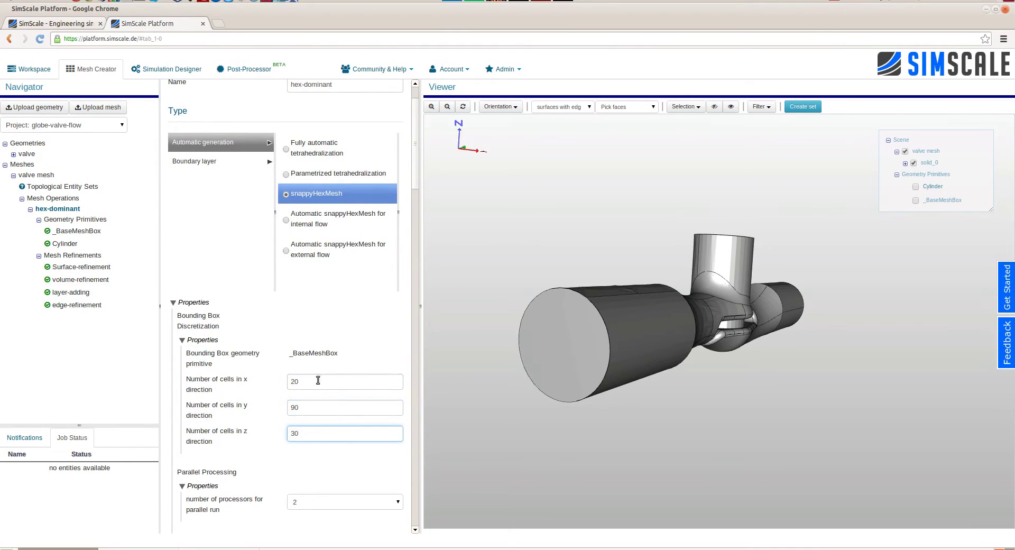
Step: Keep 2 processors, set nCellsBetweenLevels to 6, and set the inside point y to −0.06
scroll(318, 380, down, 4)
click(313, 303)
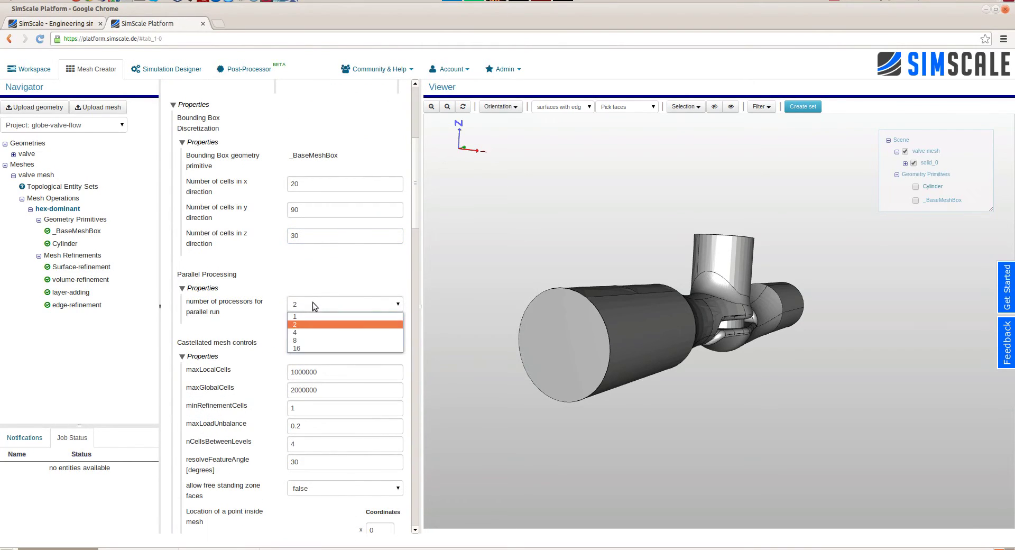
click(312, 304)
scroll(204, 290, down, 2)
double_click(297, 334)
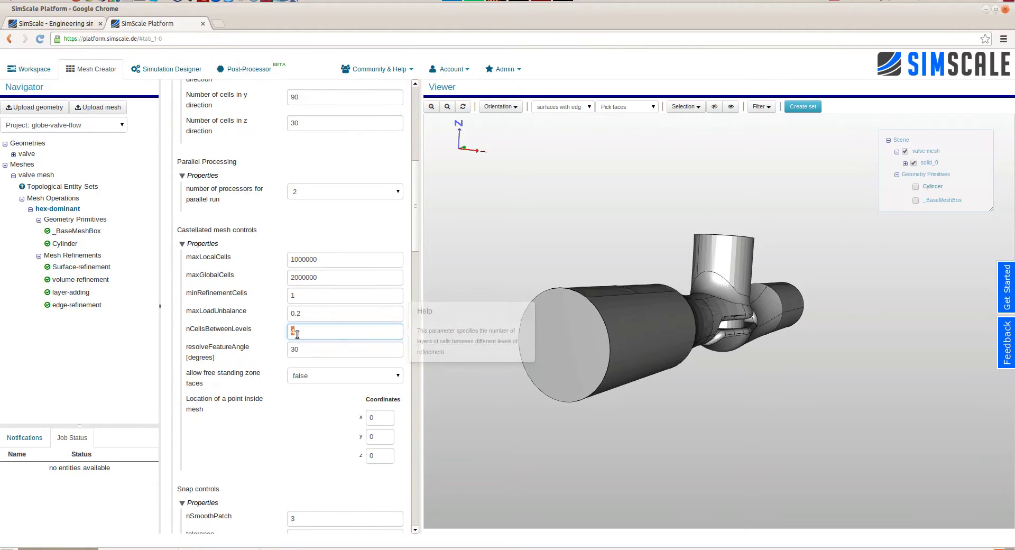
text(6)
scroll(257, 319, down, 3)
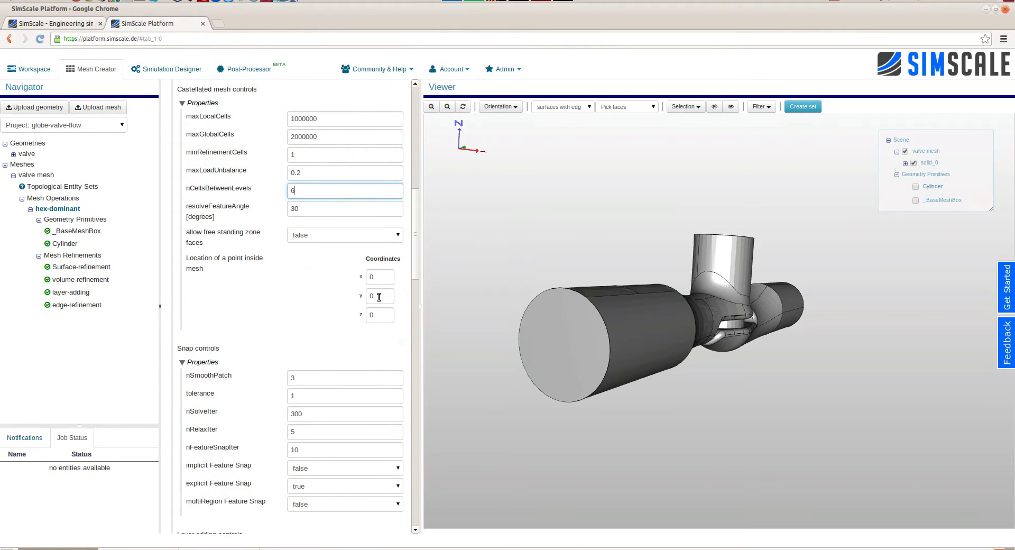
click(379, 297)
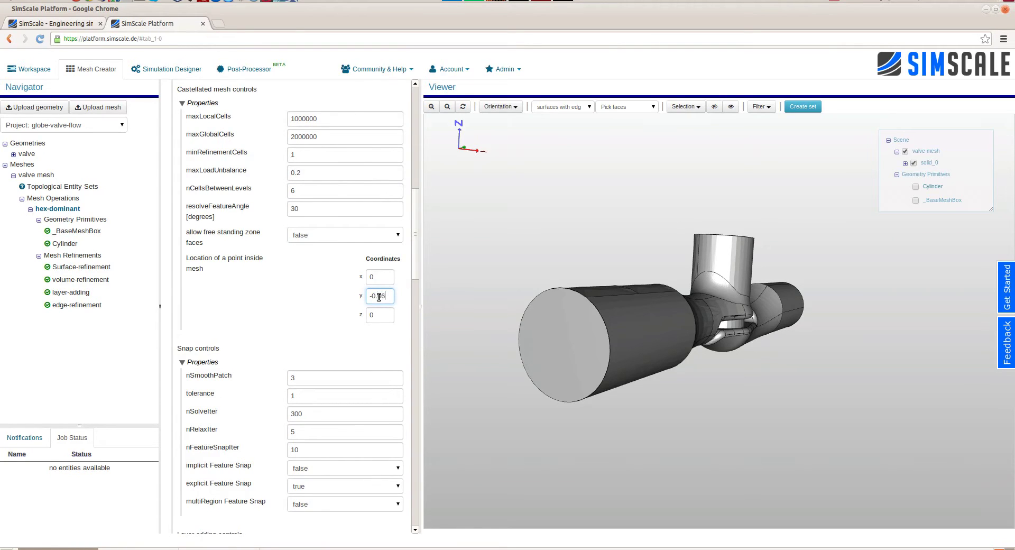
Step: Set the layer featureAngle to 280 and slipFeatureAngle to 20
scroll(283, 315, down, 1)
scroll(284, 311, down, 3)
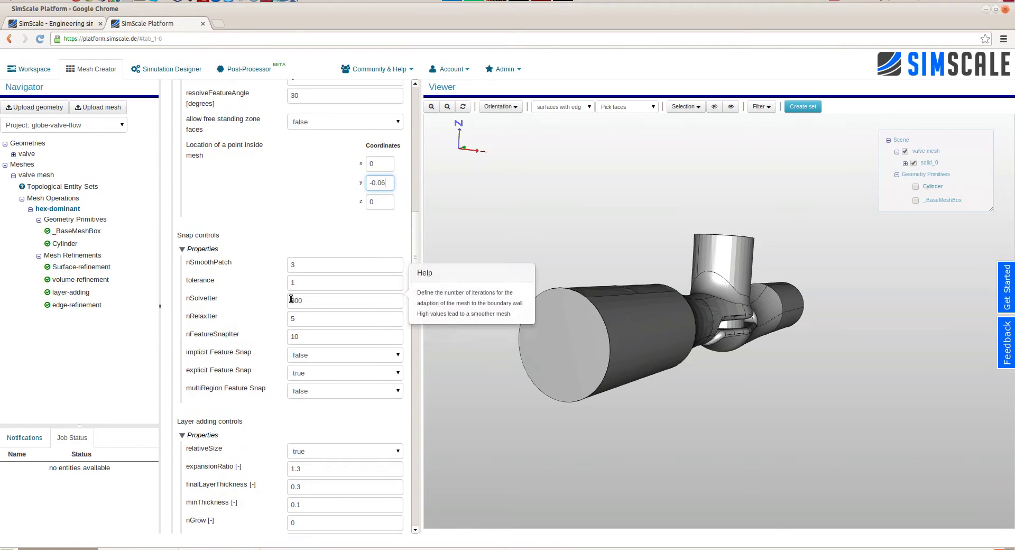
scroll(263, 307, down, 2)
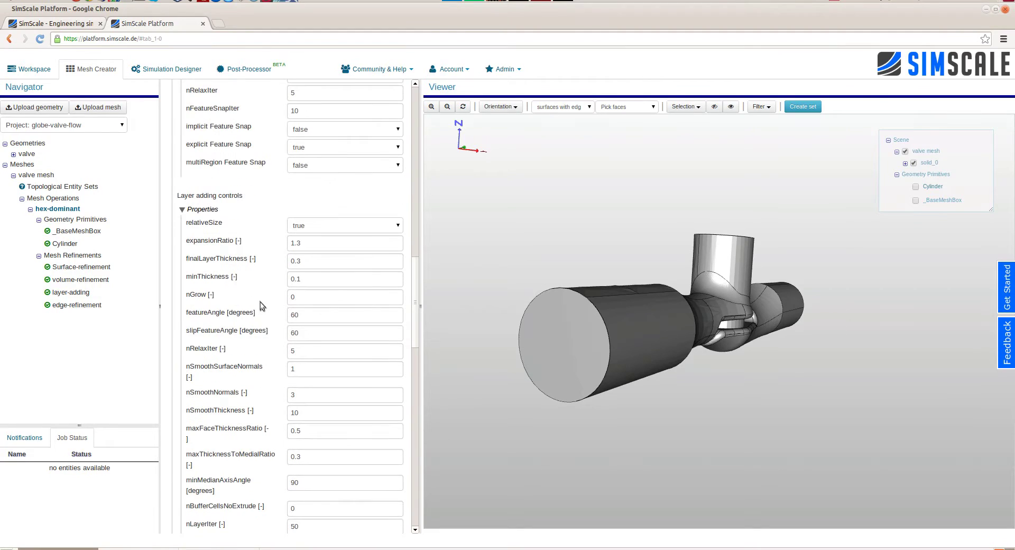
double_click(314, 313)
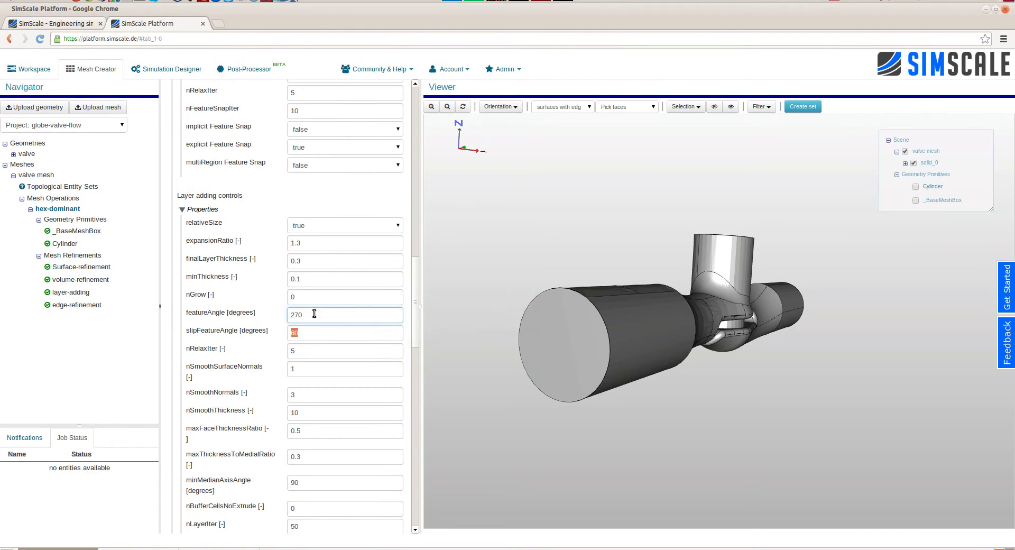
text(2)
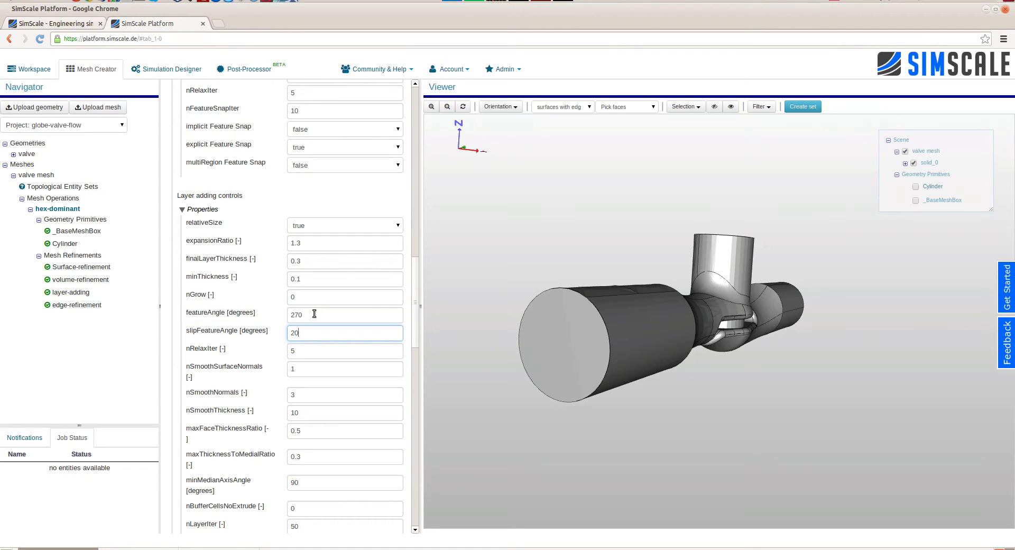
click(299, 316)
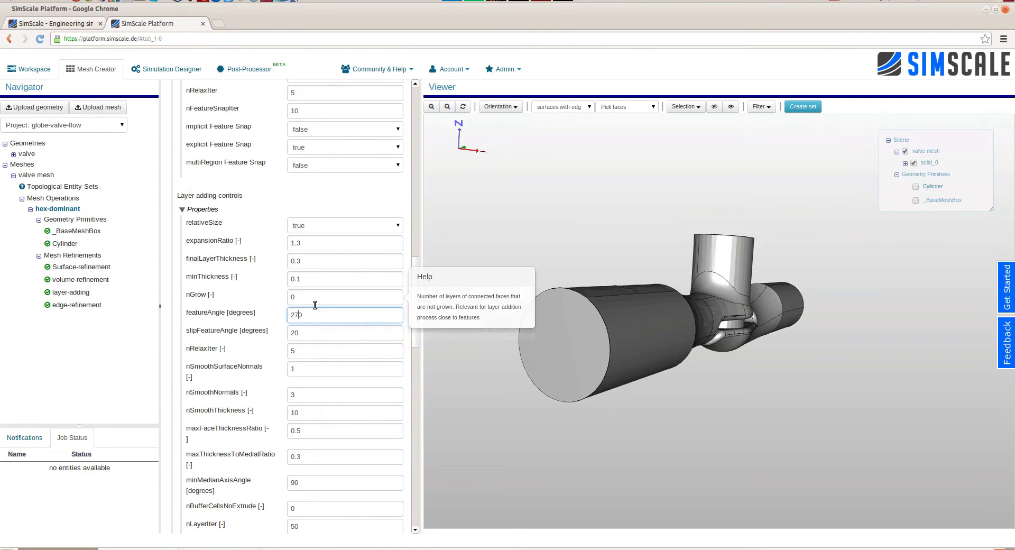
key(BackSpace)
text(8)
scroll(268, 312, down, 15)
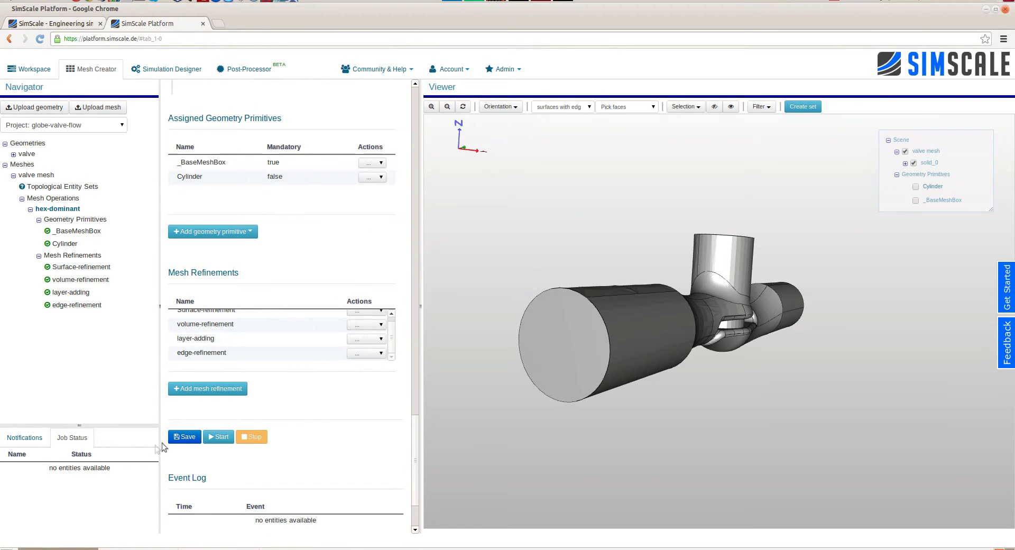
Step: Save the hex-dominant mesh settings and start the meshing run, confirming with Yes
click(178, 438)
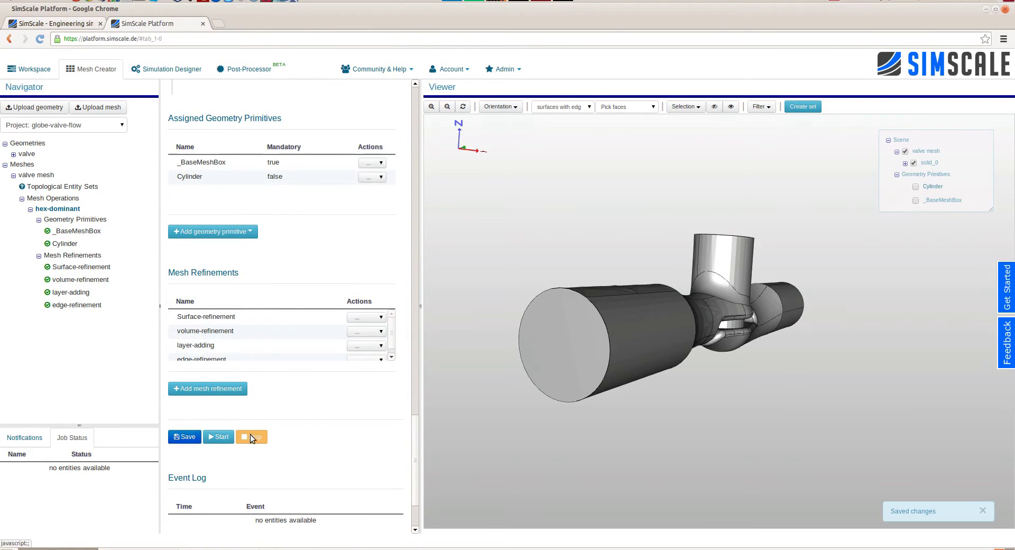
click(219, 437)
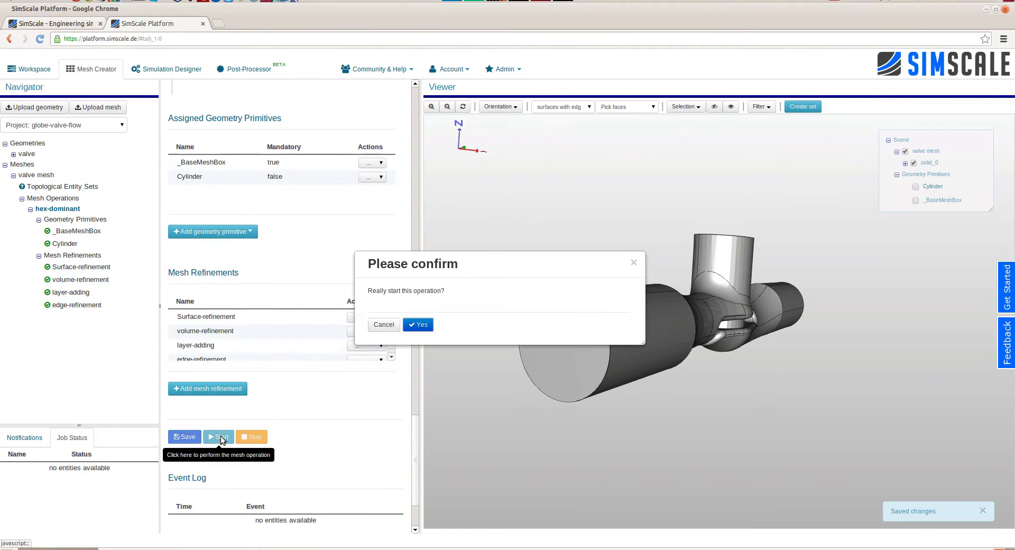
click(418, 323)
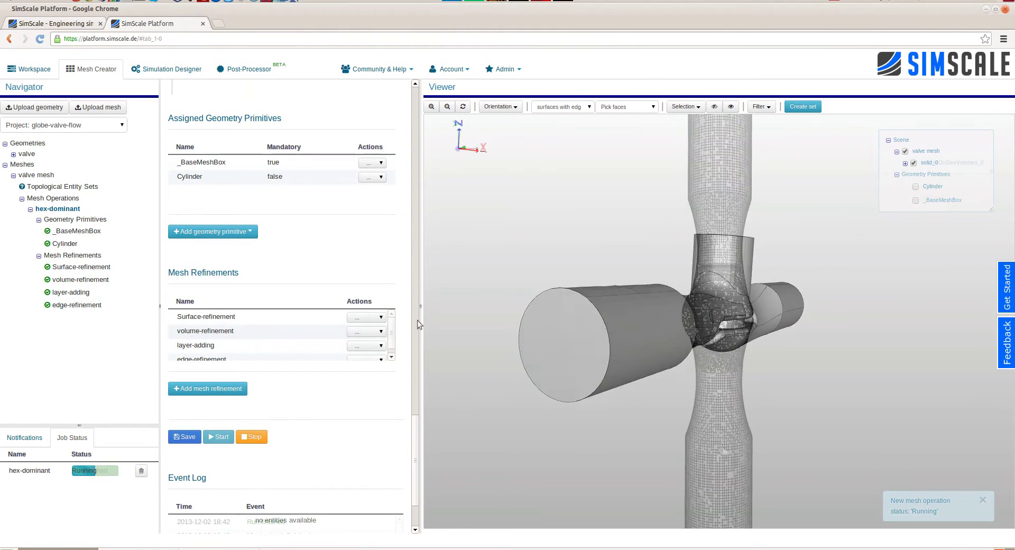
Step: Orbit and zoom the finished valve mesh to a side view of the whole valve
drag(727, 447, 724, 324)
scroll(820, 315, up, 5)
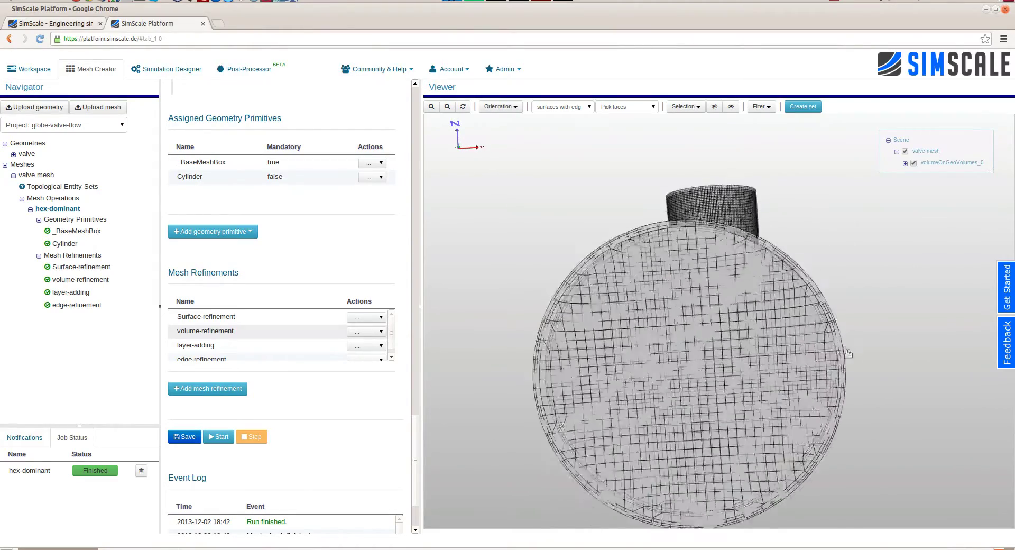
drag(857, 357, 839, 339)
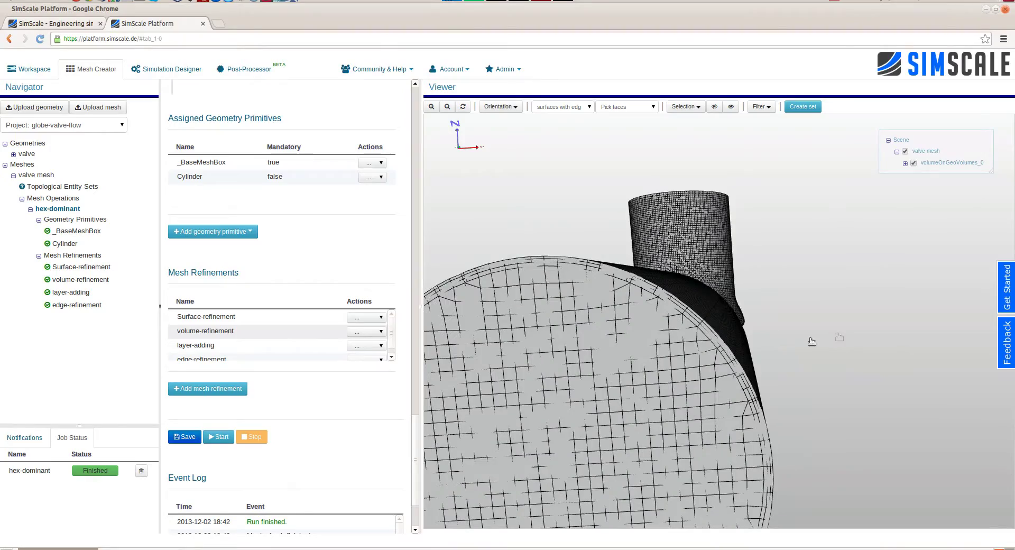
drag(731, 262, 772, 175)
Step: Add a Clip filter and apply it to cut the valve mesh
click(764, 108)
click(767, 125)
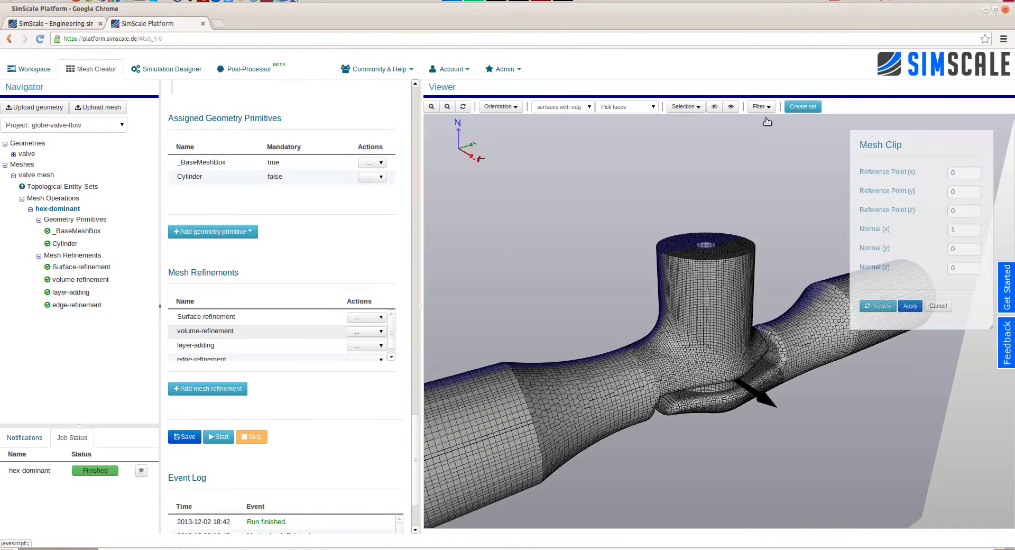
click(910, 306)
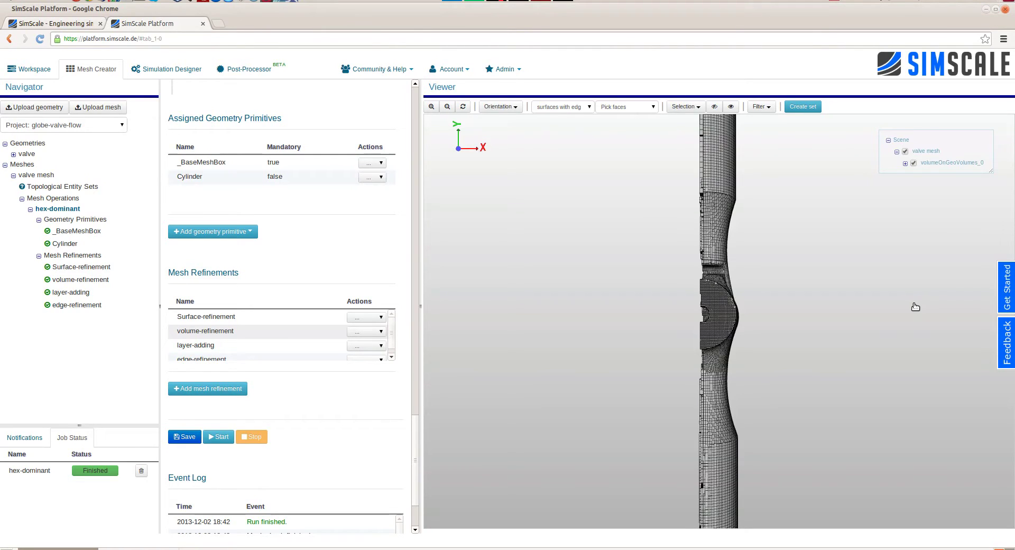
Step: Orbit, zoom and pan the clipped mesh to examine its refined interior cross-section cells
drag(750, 355, 829, 368)
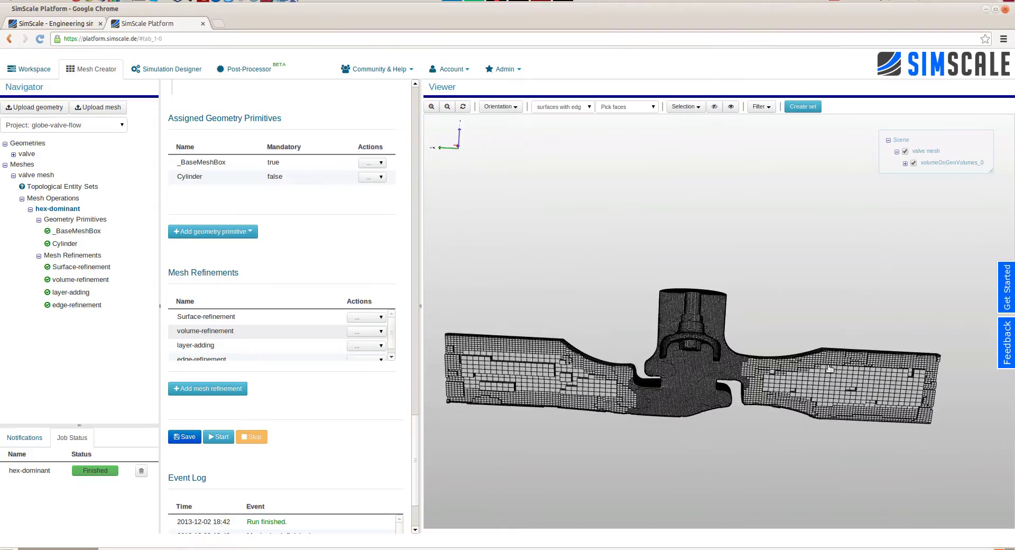
scroll(829, 368, up, 10)
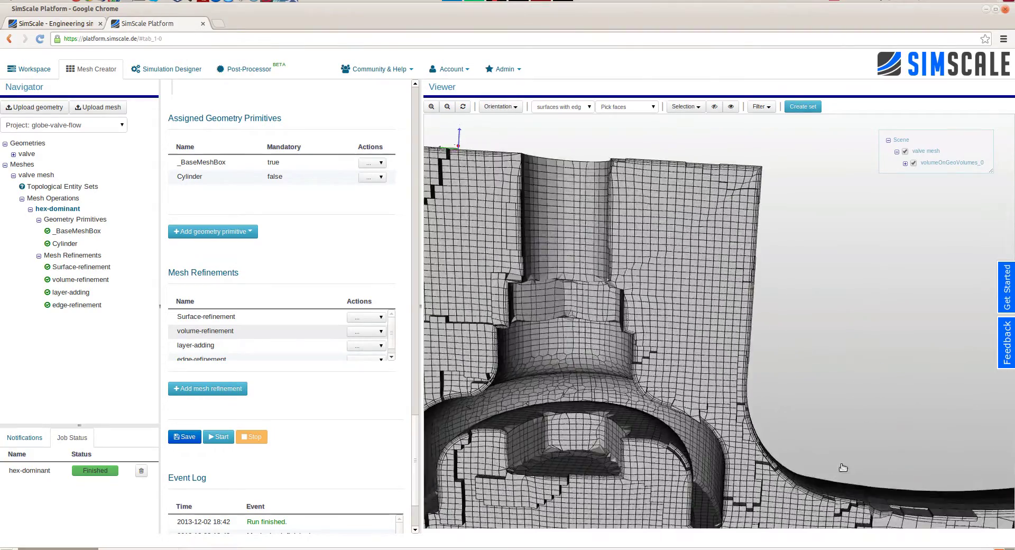
scroll(843, 467, up, 2)
mouse_move(750, 287)
mouse_down()
mouse_move(731, 245)
mouse_move(750, 277)
mouse_up()
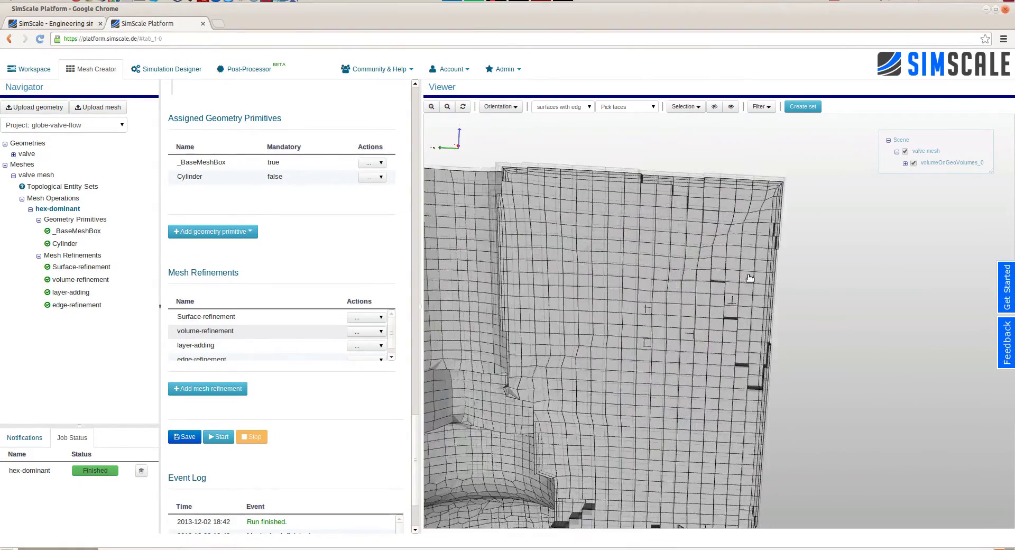
scroll(750, 277, down, 6)
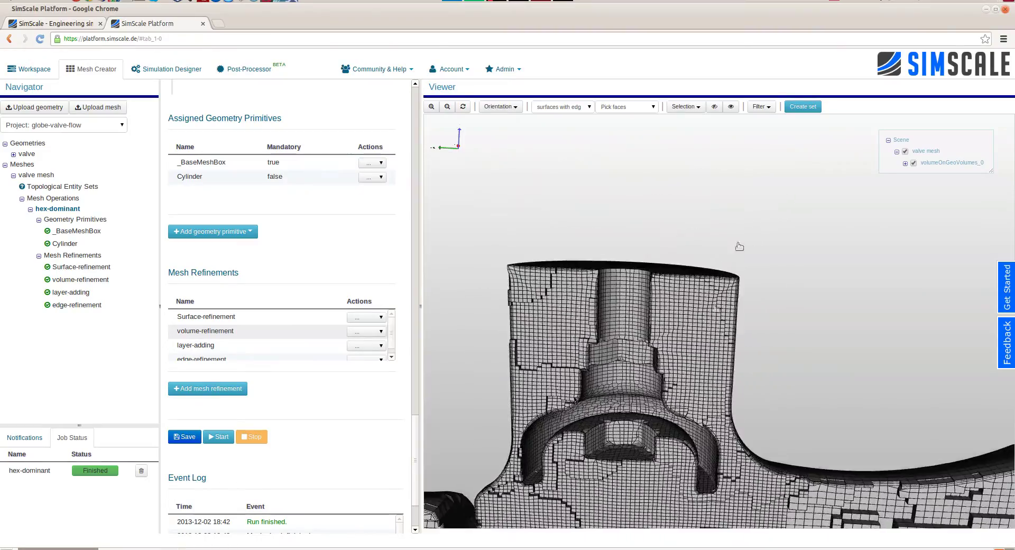
scroll(739, 246, up, 4)
drag(739, 246, 614, 347)
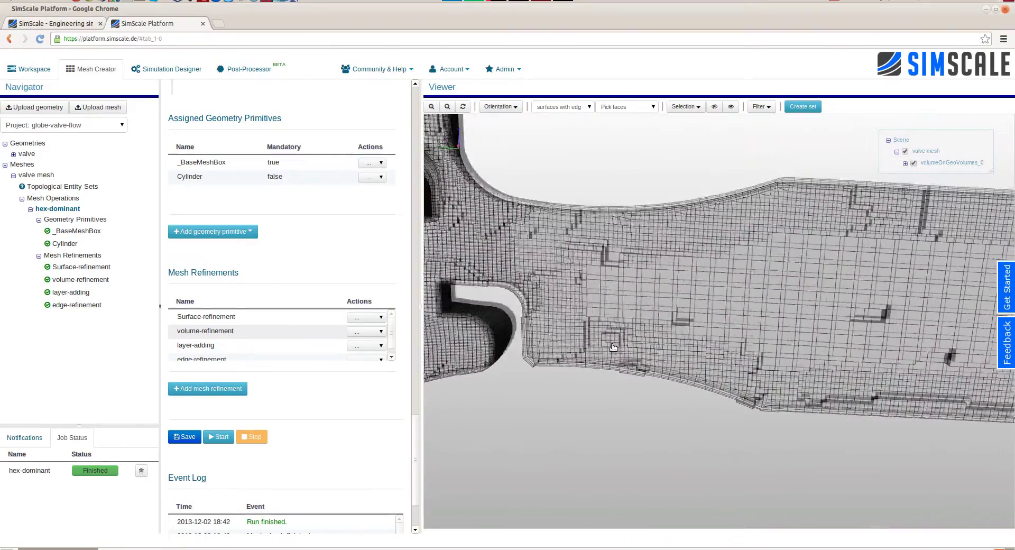
scroll(614, 347, down, 5)
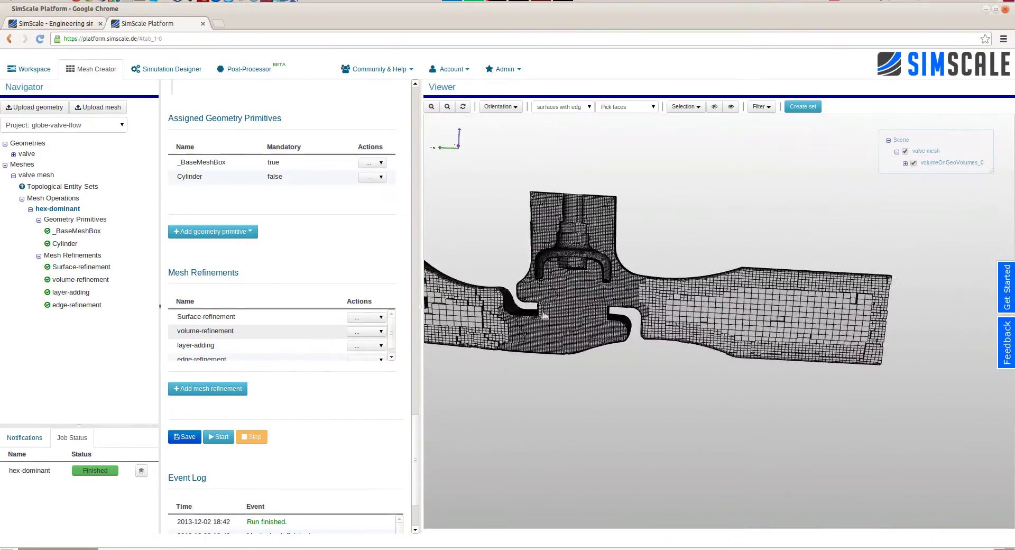
right_drag(544, 316, 702, 315)
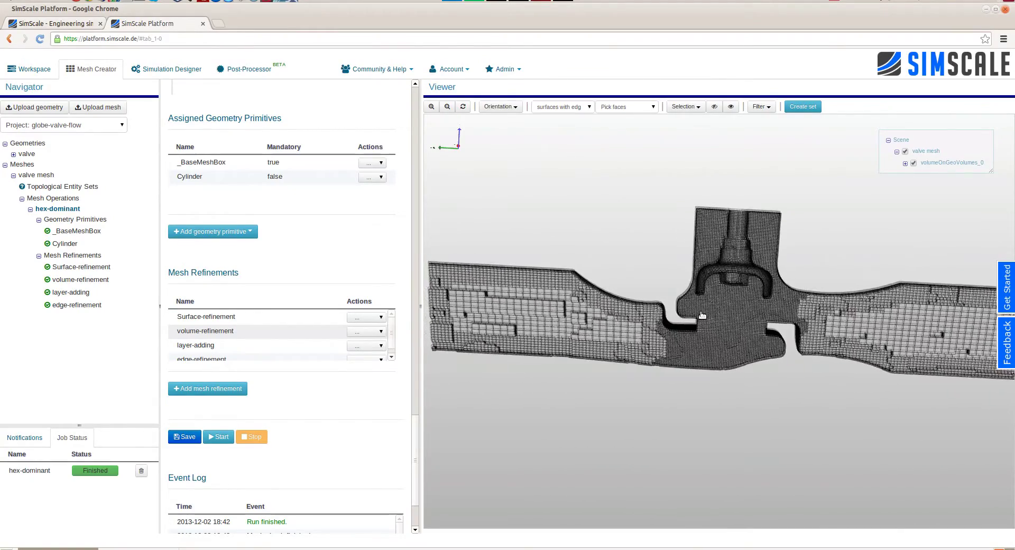
drag(703, 315, 739, 332)
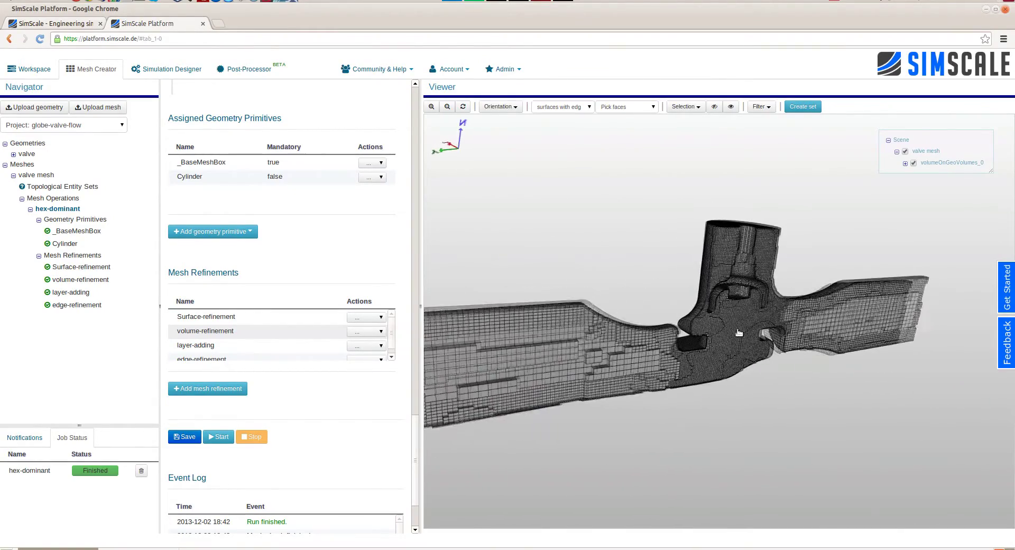
click(762, 107)
Step: Pick the valve's inlet face and try creating a set, dismissing the naming prompt and clearing the pick
click(775, 141)
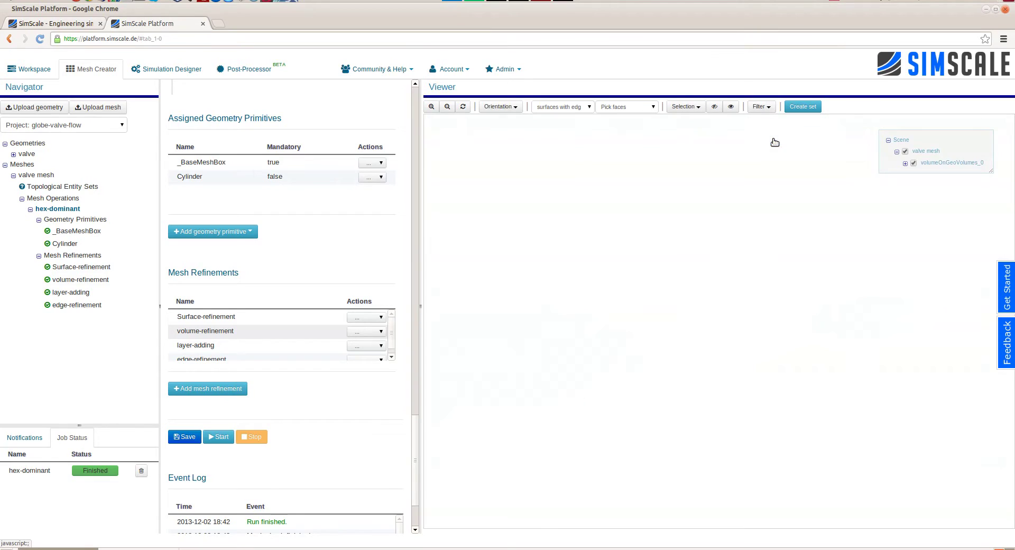
drag(775, 238, 714, 238)
click(575, 371)
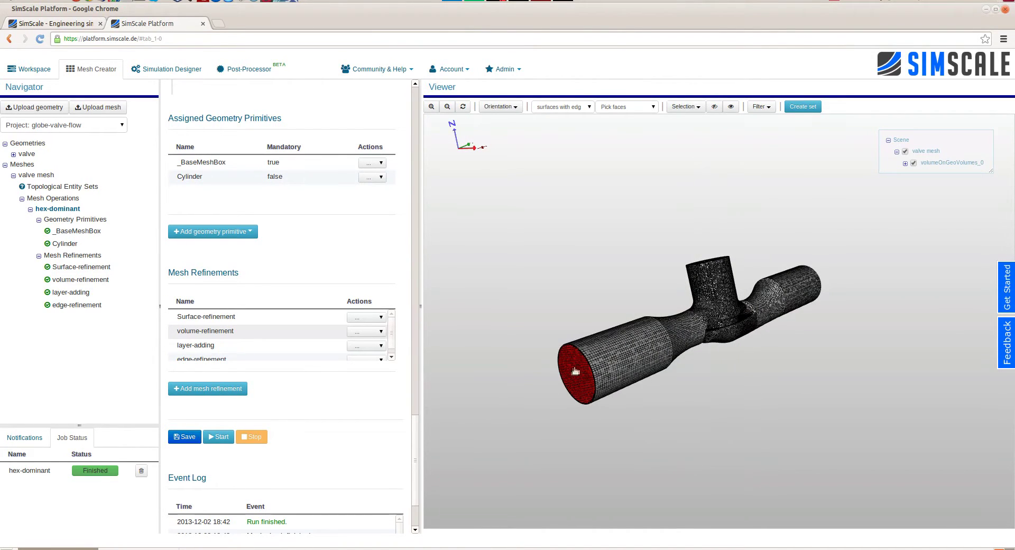
click(802, 106)
key(Escape)
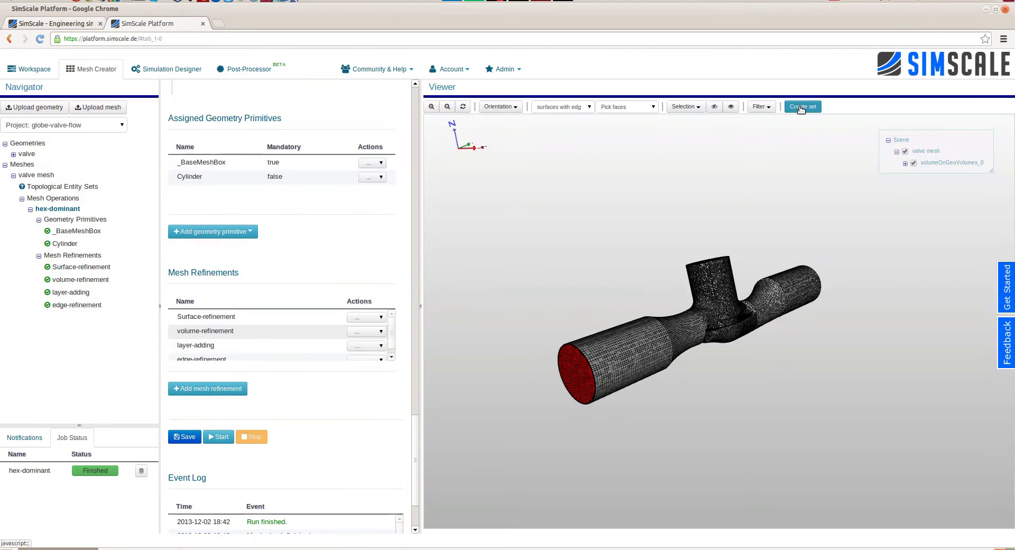
drag(878, 314, 722, 317)
click(808, 106)
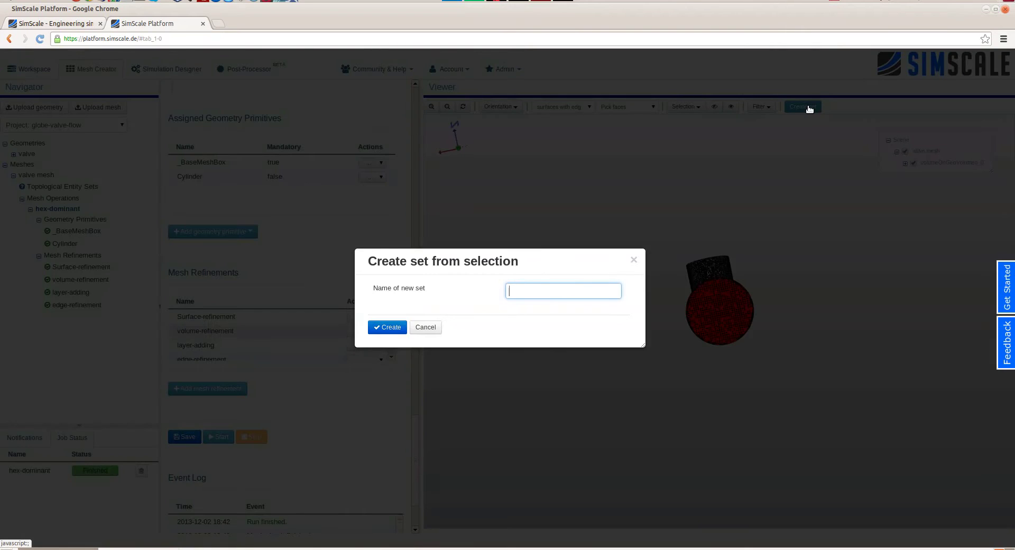
key(Escape)
click(748, 379)
drag(748, 378, 773, 400)
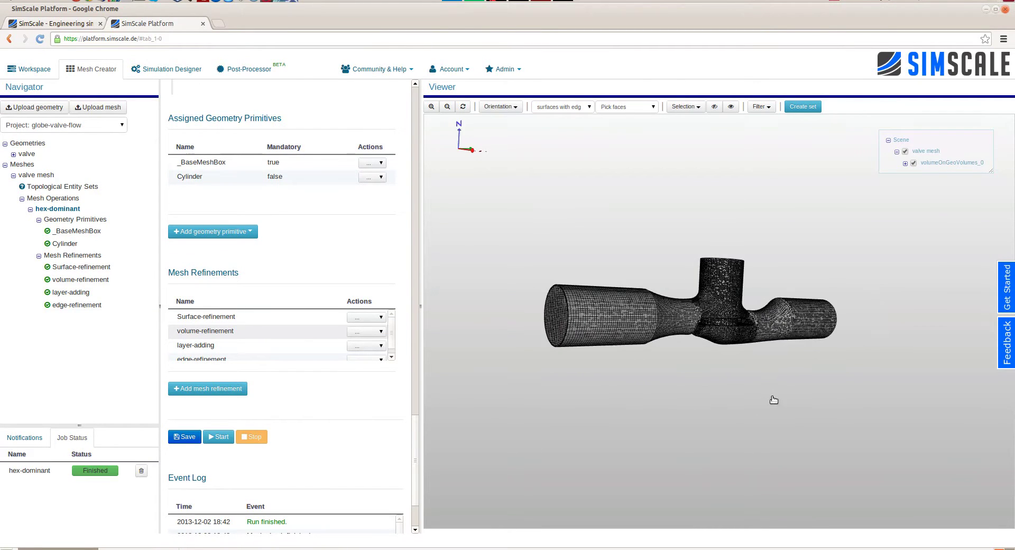
Step: Select the inlet face, invert the selection, save it as face set 'wall', then go to Simulation Designer
click(562, 314)
click(685, 107)
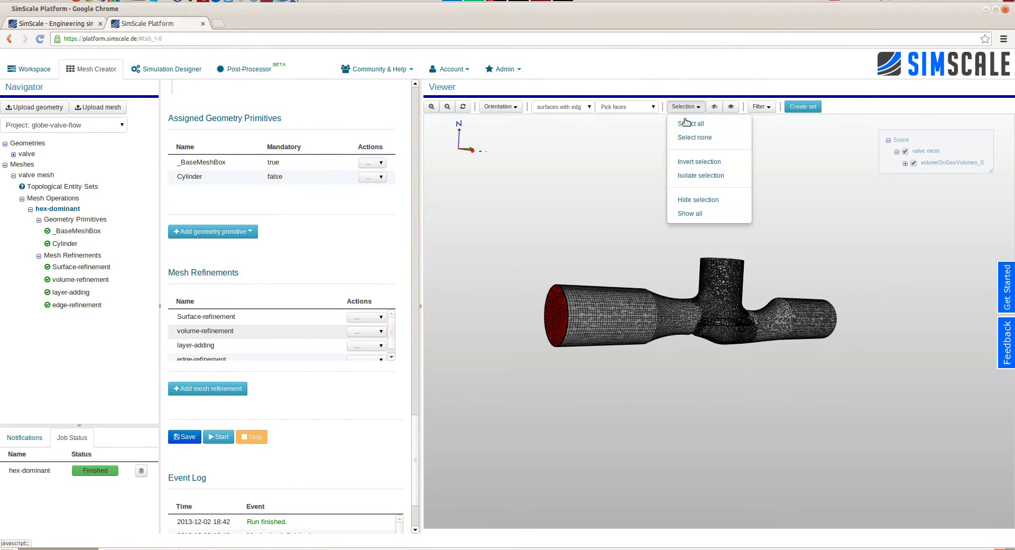
click(700, 164)
click(808, 108)
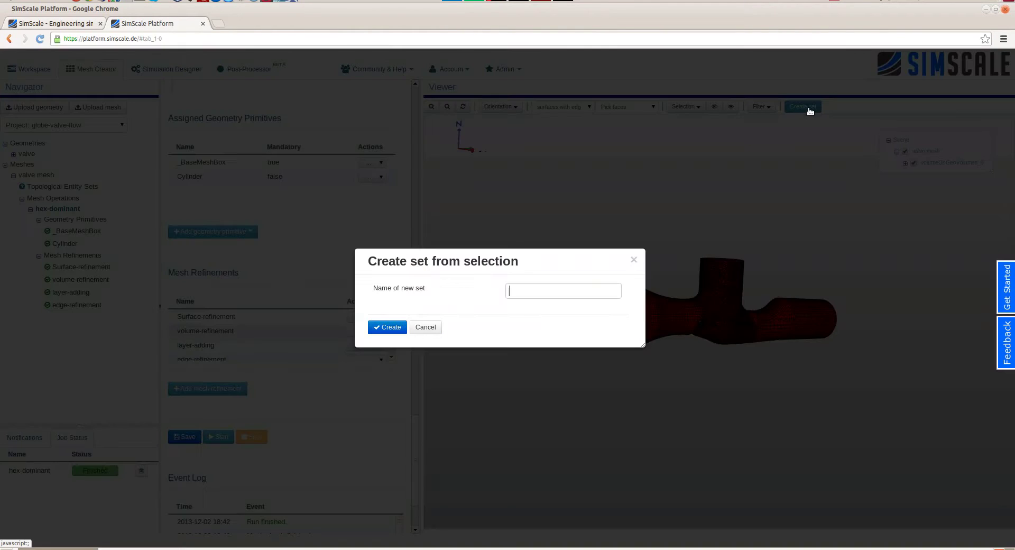
text(wall)
key(Return)
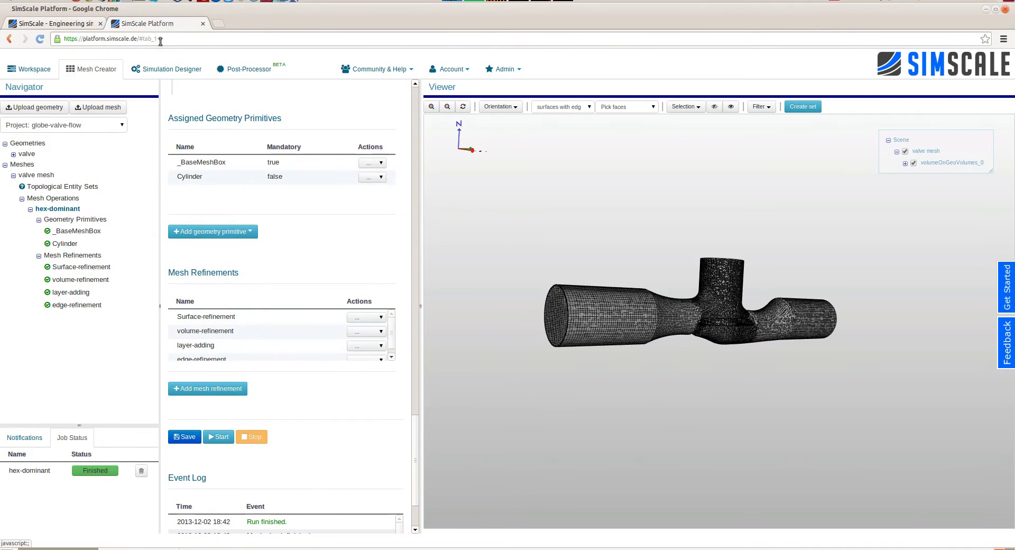
click(167, 69)
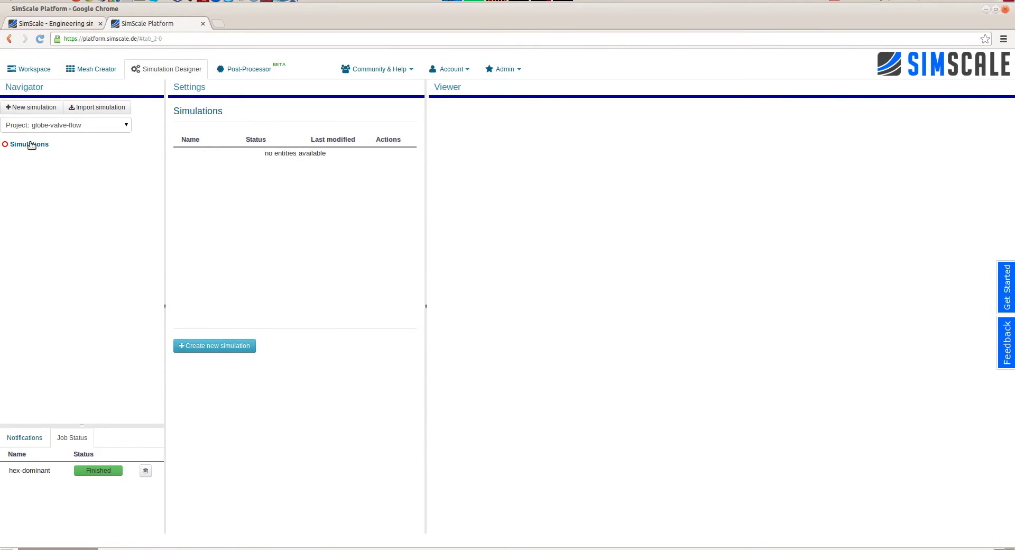
Step: Create a new simulation named 'incompressible-turbulent'
click(32, 107)
text(incompressible-turb)
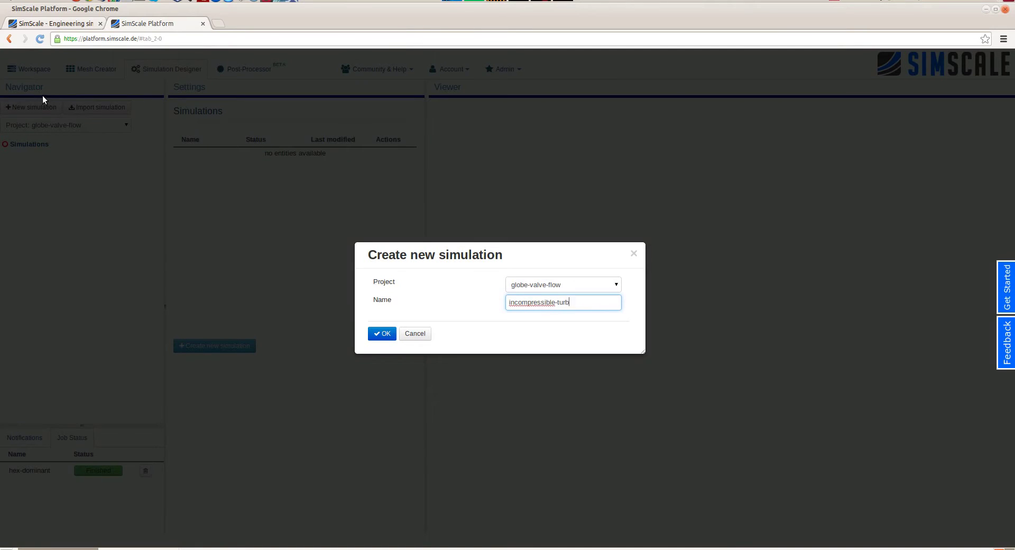
text(ulent)
key(Return)
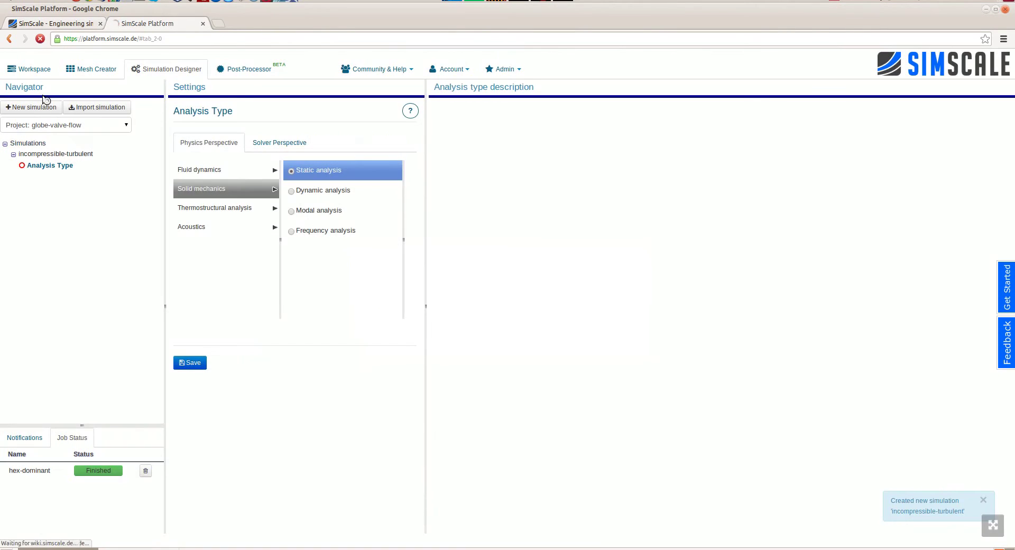
Step: Set the analysis type to incompressible fluid flow with k-epsilon turbulence, steady-state, and save
click(240, 169)
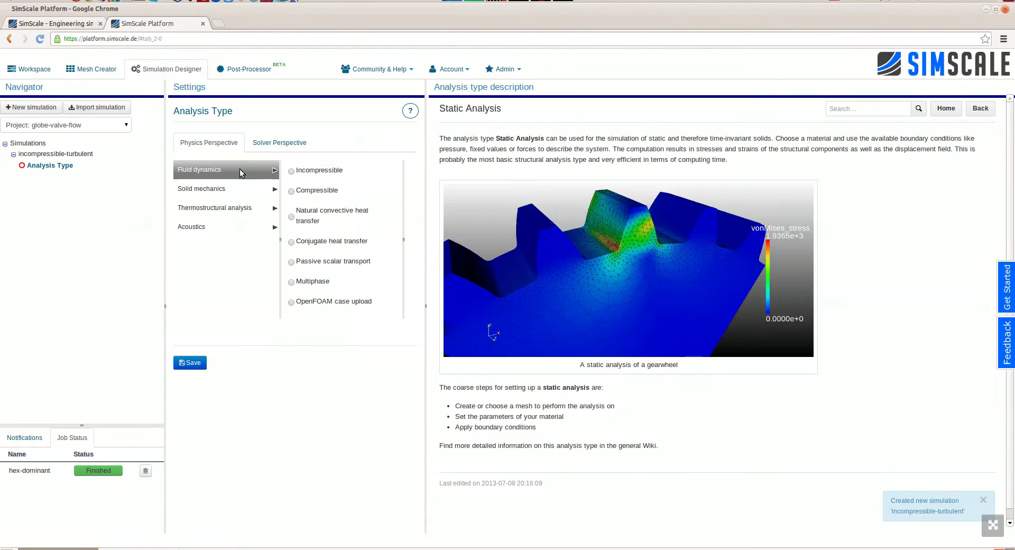
click(328, 169)
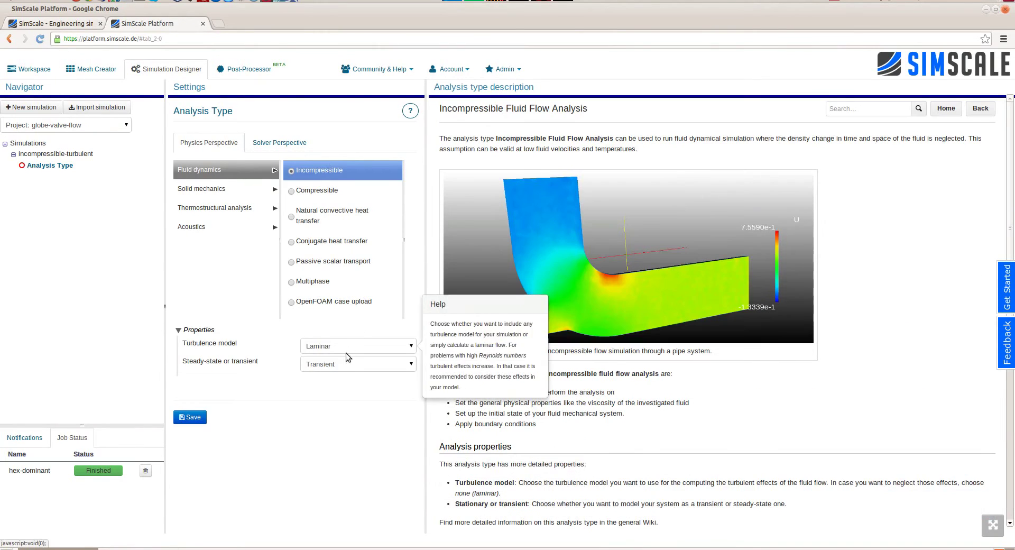
click(348, 346)
click(345, 365)
click(345, 367)
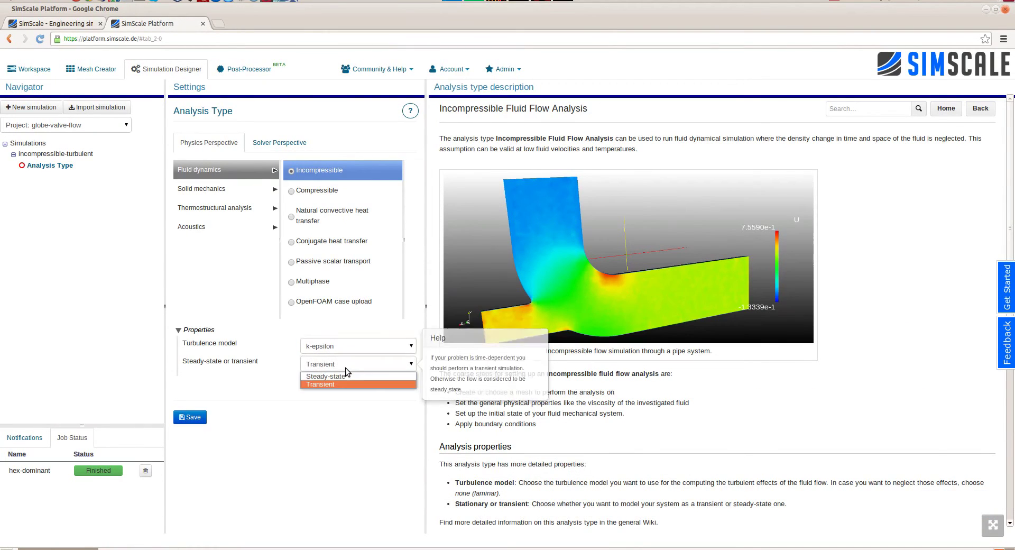
click(341, 376)
click(197, 418)
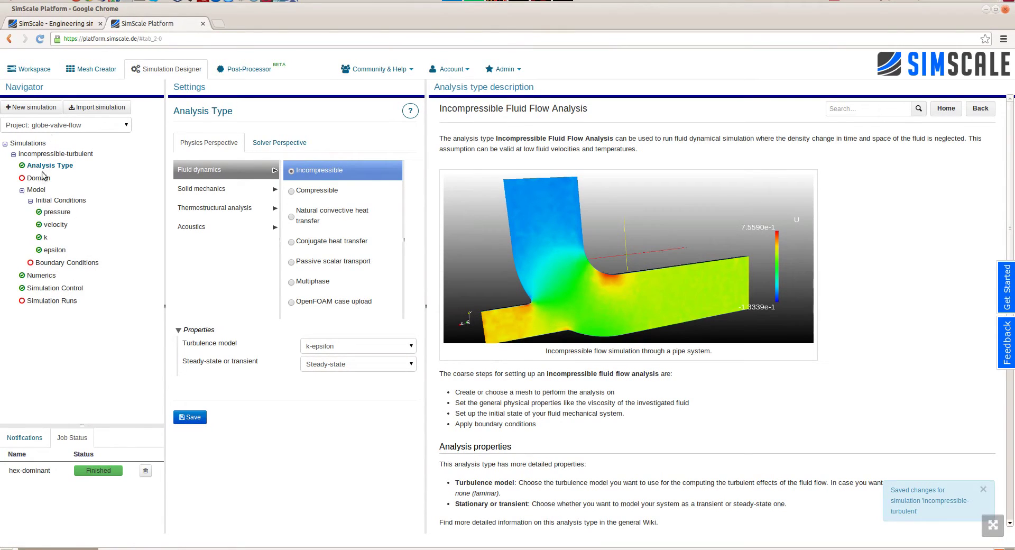
Step: Use the valve mesh as the simulation domain and check its node and element counts
click(36, 178)
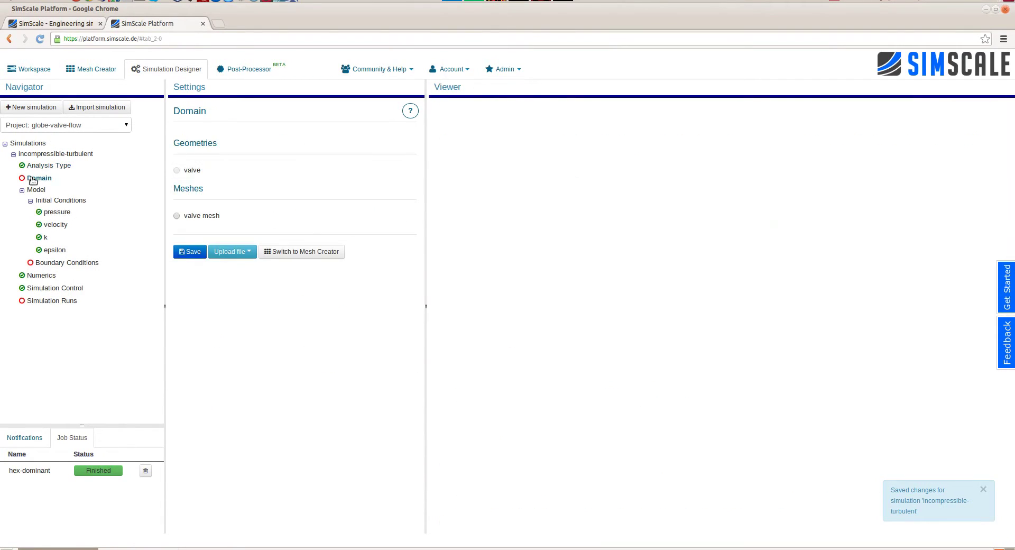
click(177, 215)
click(190, 252)
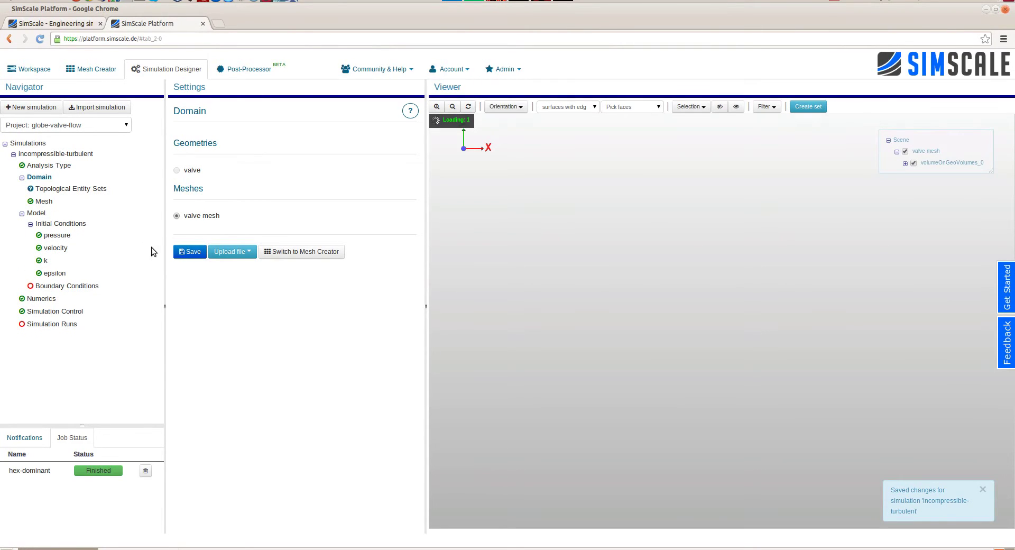
drag(668, 358, 670, 265)
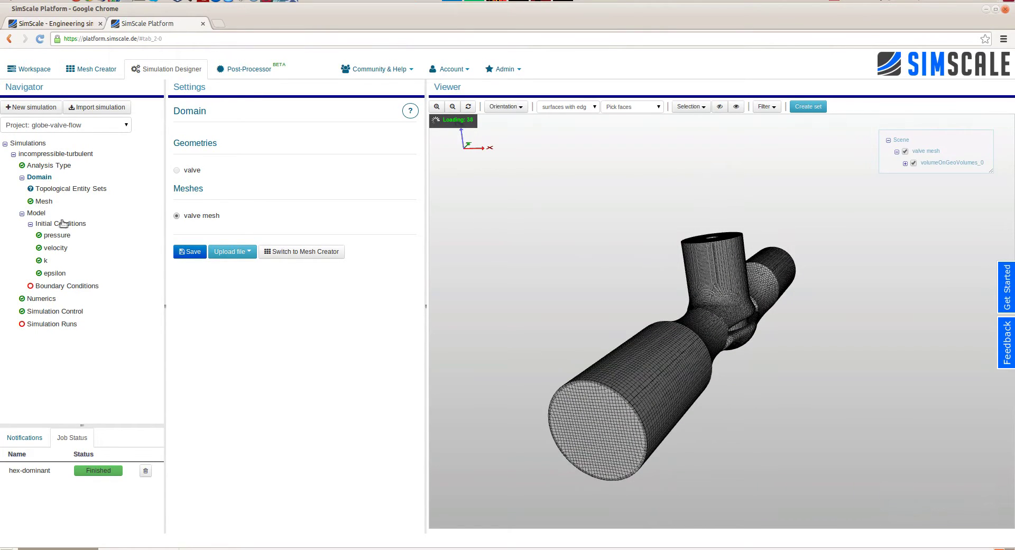
click(44, 202)
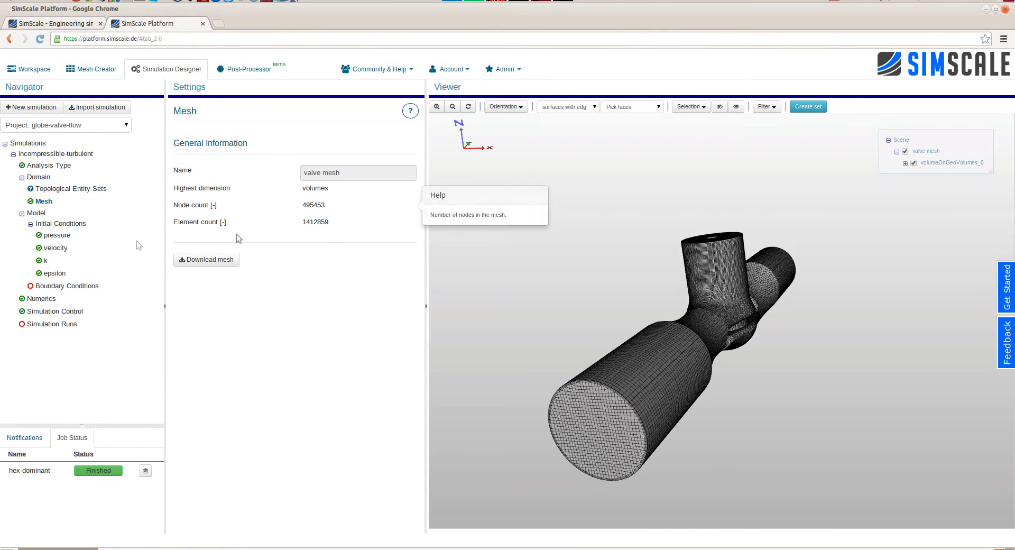
Step: Review the initial pressure and velocity, then save the initial k as 0.00187
click(47, 236)
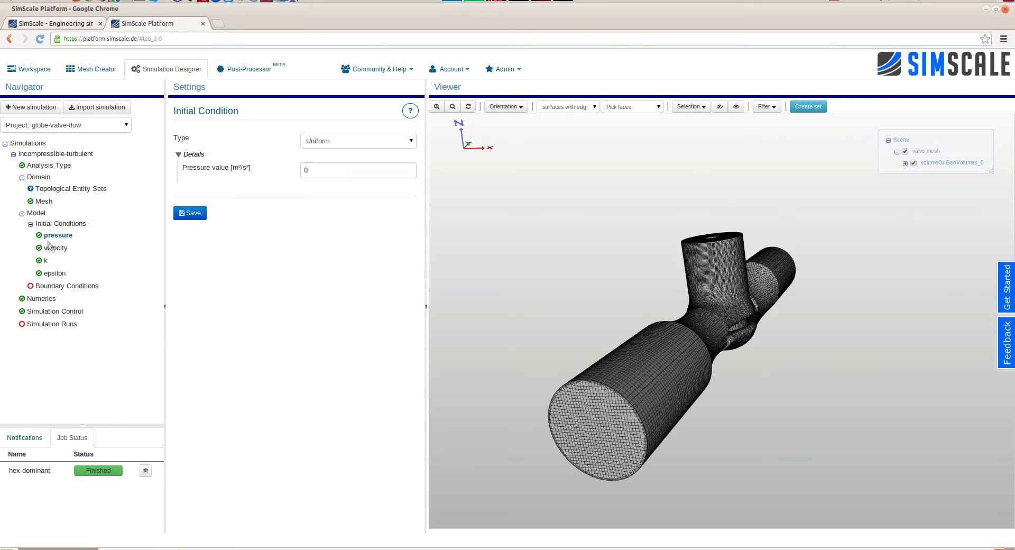
click(54, 251)
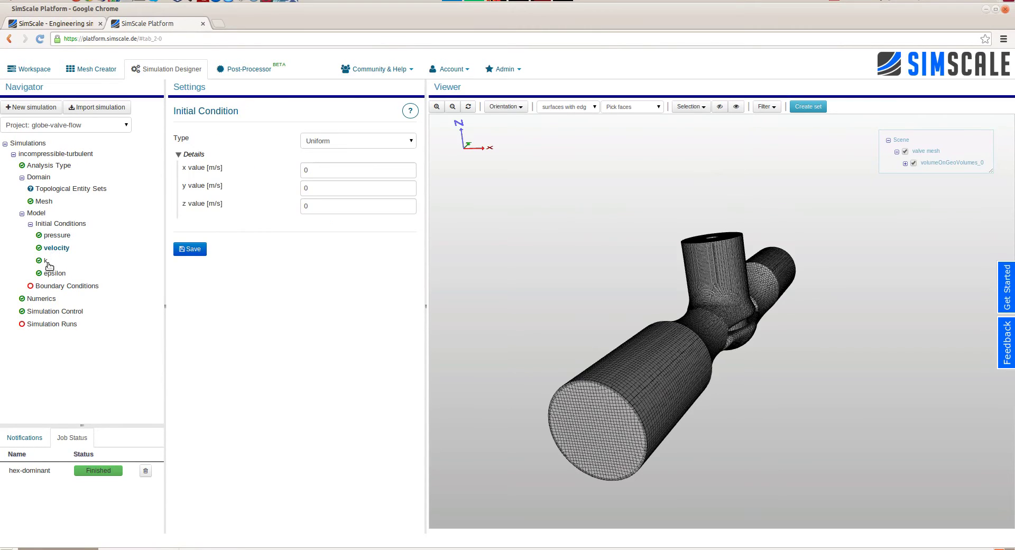
click(45, 262)
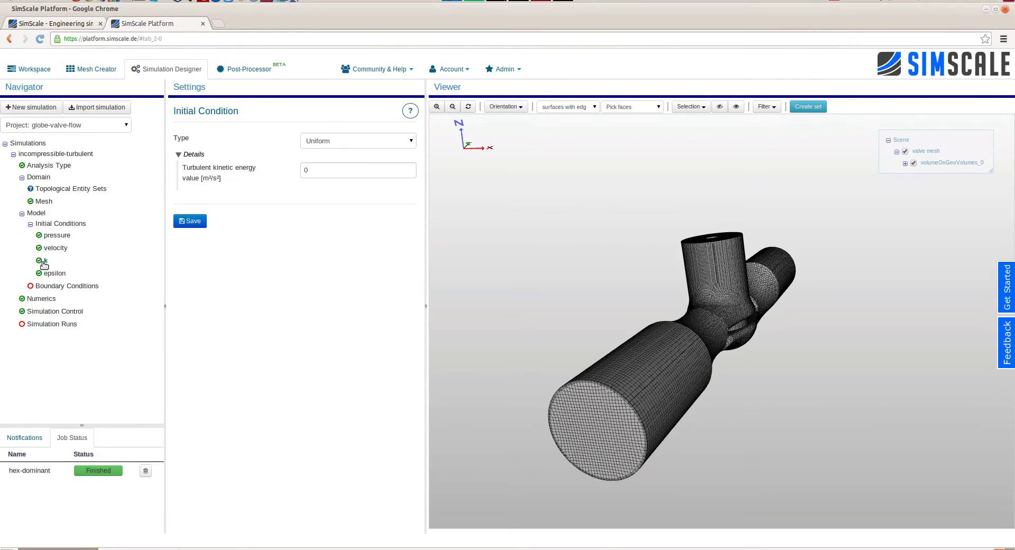
click(316, 176)
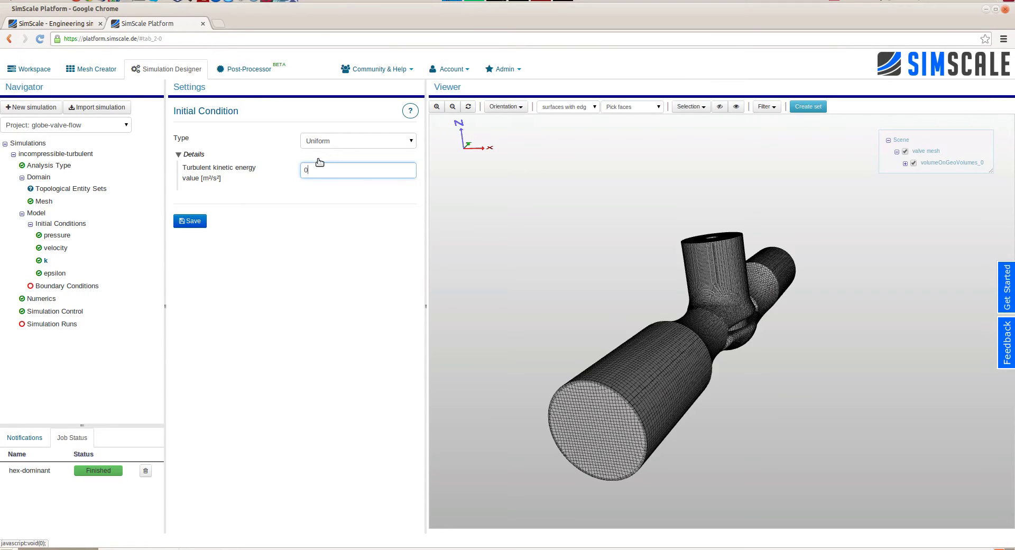
text(.00187)
key(Tab)
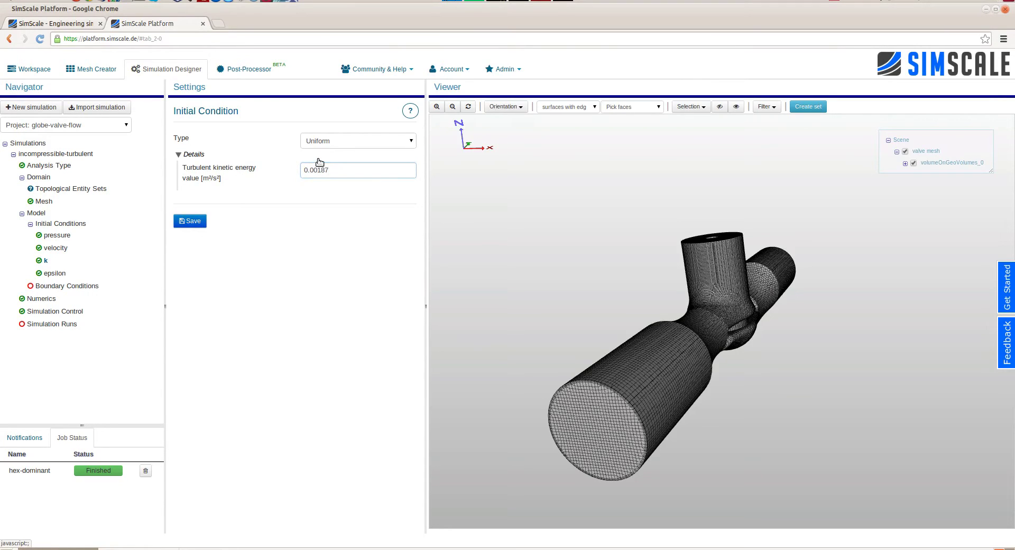
click(188, 221)
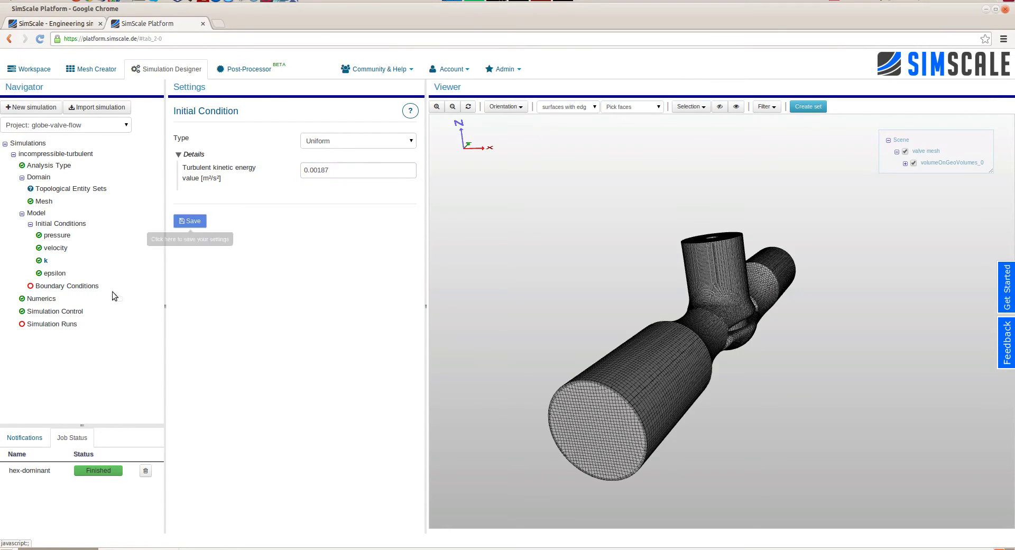
Step: Enter the initial epsilon as 0.0004 and go to the Boundary Conditions overview
click(55, 273)
click(365, 170)
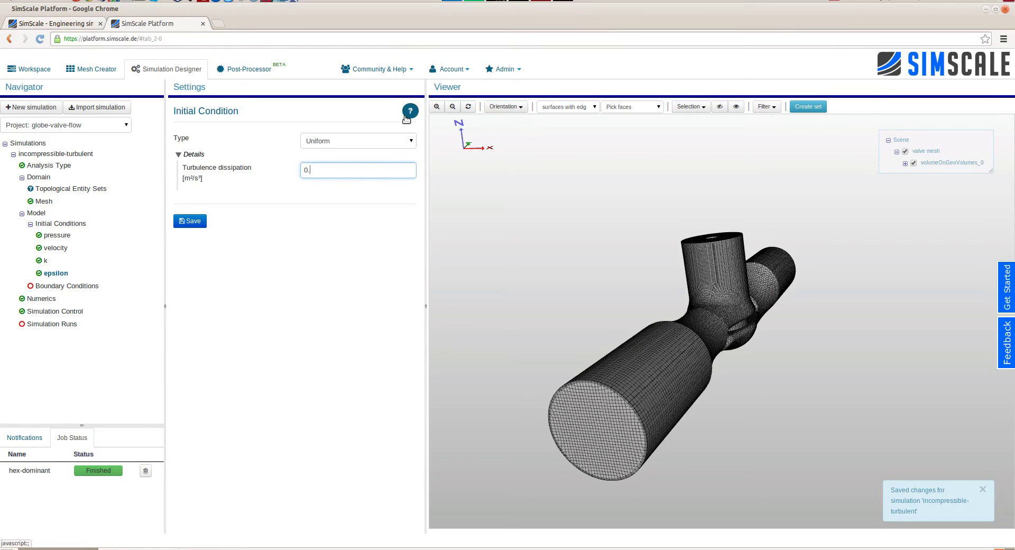
text(.0004)
key(Return)
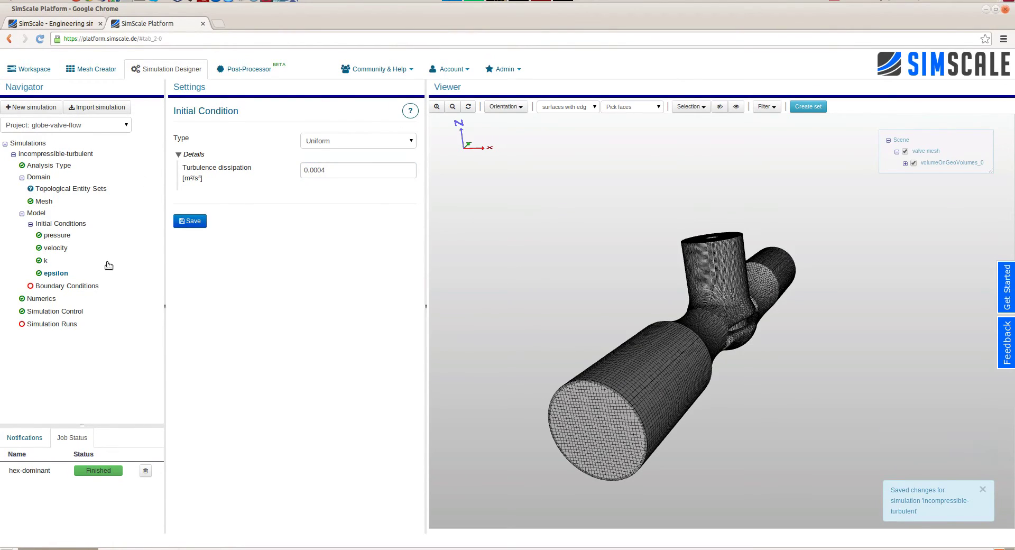
click(58, 286)
Step: Add a new pressure boundary condition and name it p-inlet
scroll(321, 268, down, 5)
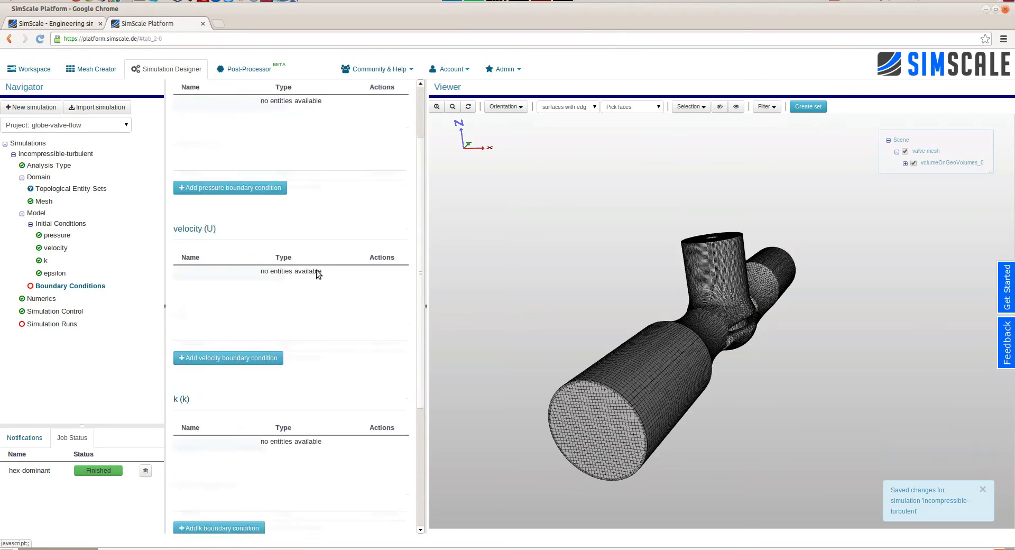
scroll(315, 274, up, 4)
right_click(74, 286)
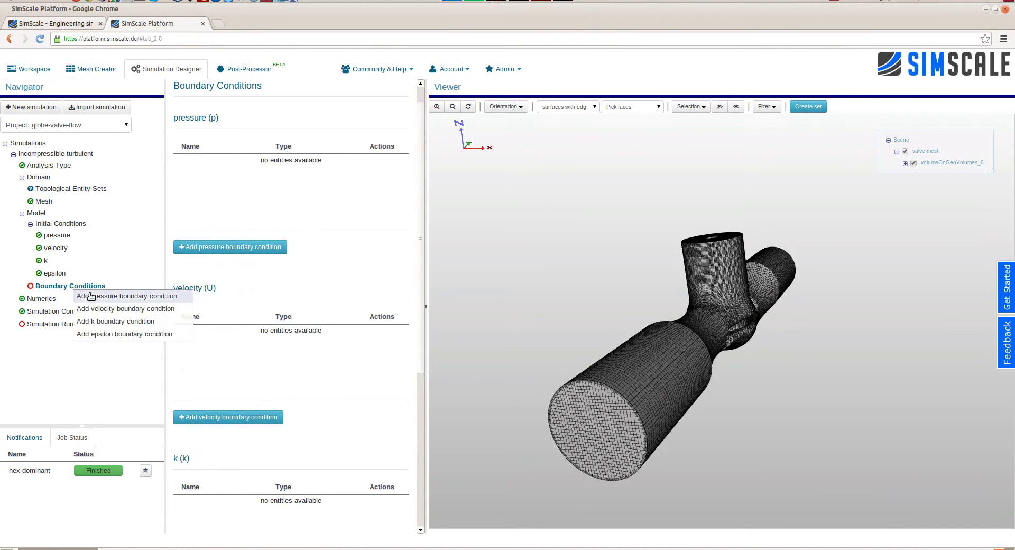
click(98, 294)
triple_click(365, 141)
text(p)
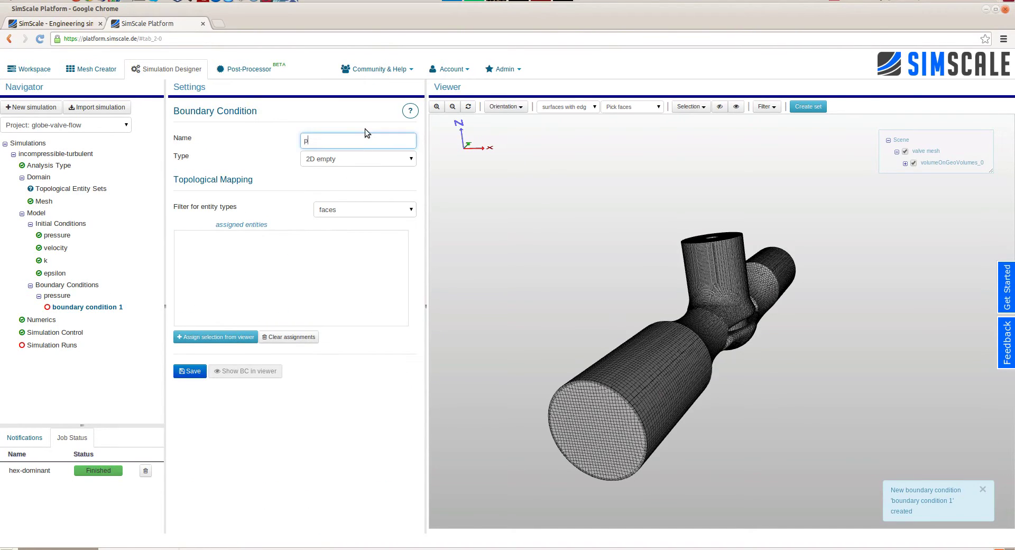
text(-inlet)
click(324, 160)
click(325, 168)
click(338, 138)
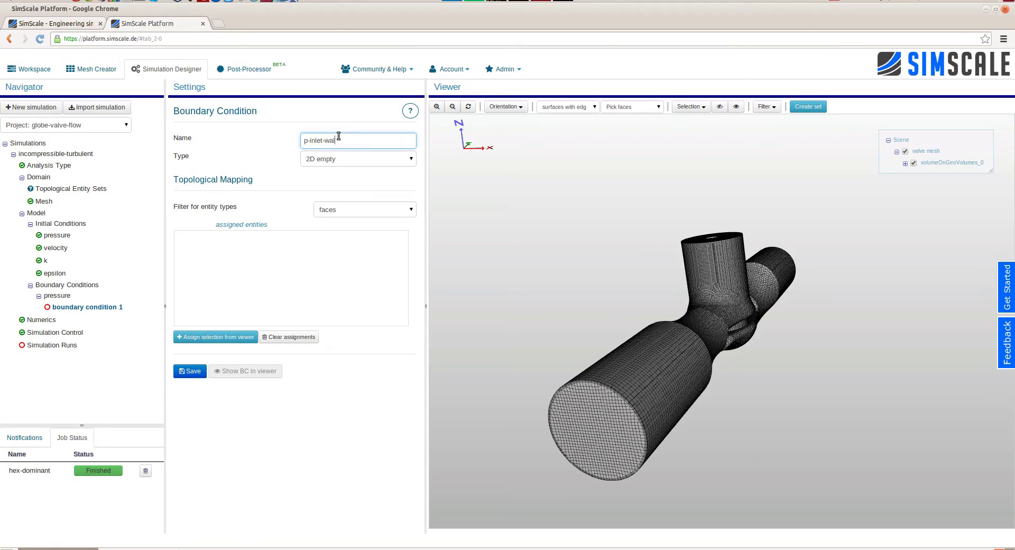
Step: Make it zero-gradient on the inlet and walls face sets and save as p-inlet-walls
click(306, 160)
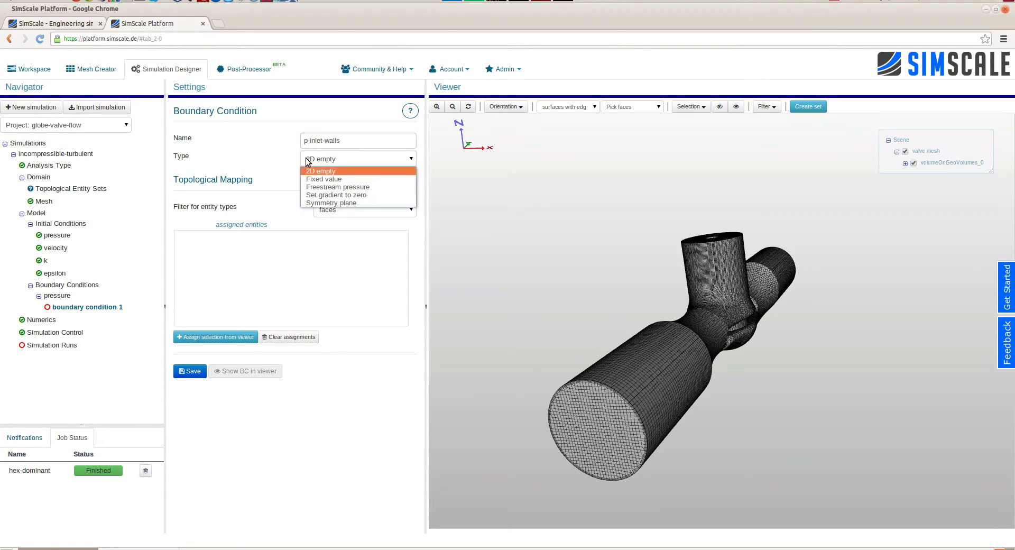
click(321, 195)
click(328, 210)
click(338, 230)
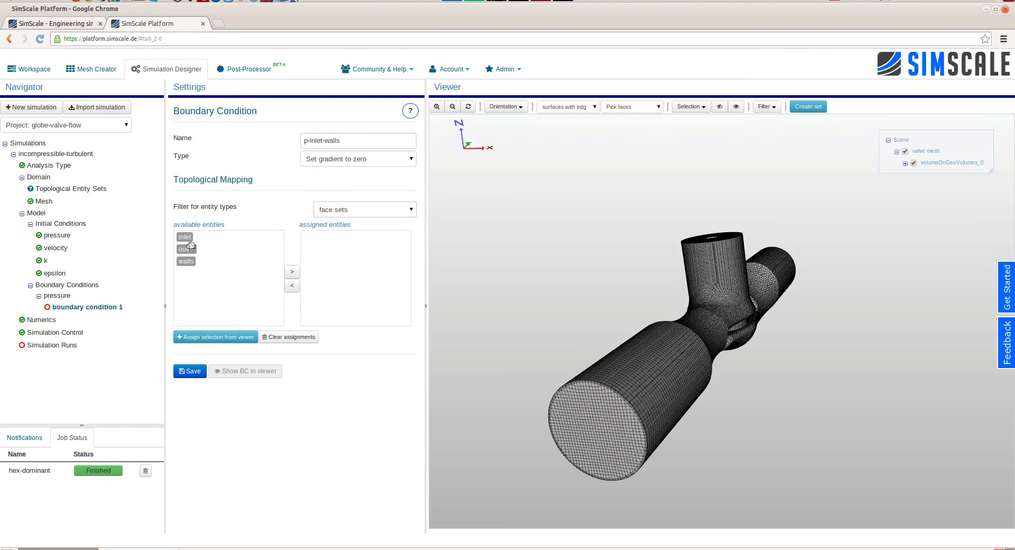
drag(186, 238, 326, 249)
drag(186, 249, 325, 249)
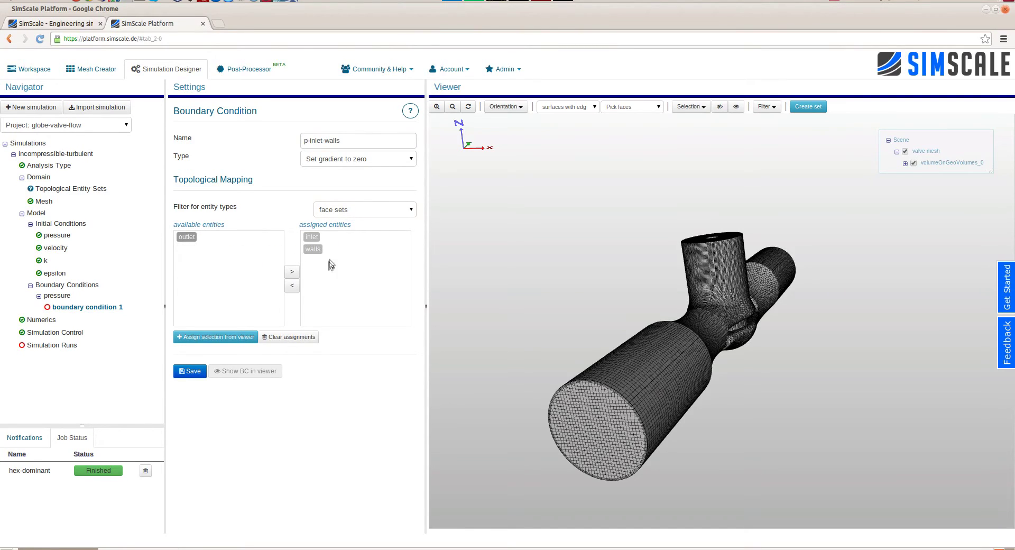
click(190, 370)
Step: Add pressure condition p-outlet as fixed value 0 on the outlet, then add a velocity condition
right_click(61, 289)
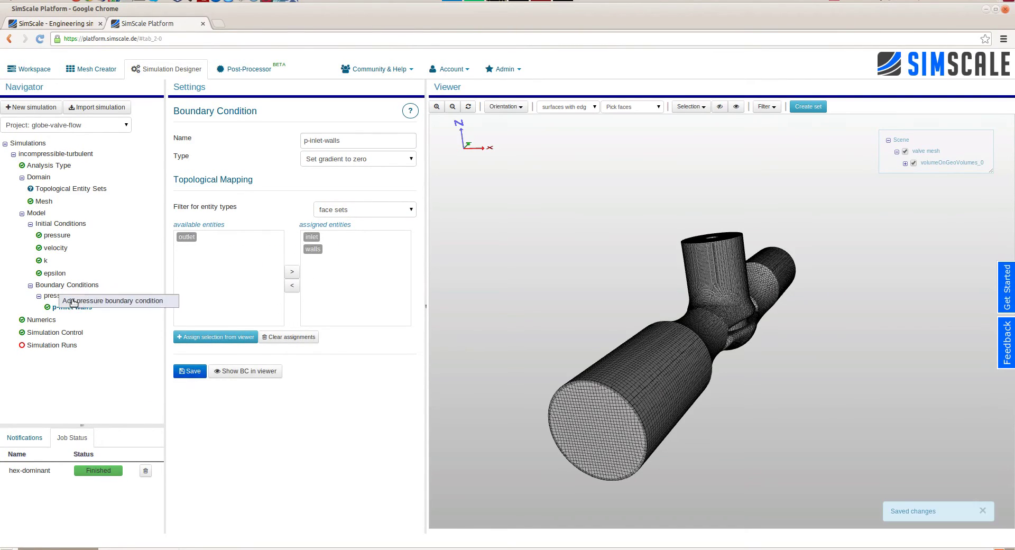
click(105, 300)
triple_click(349, 140)
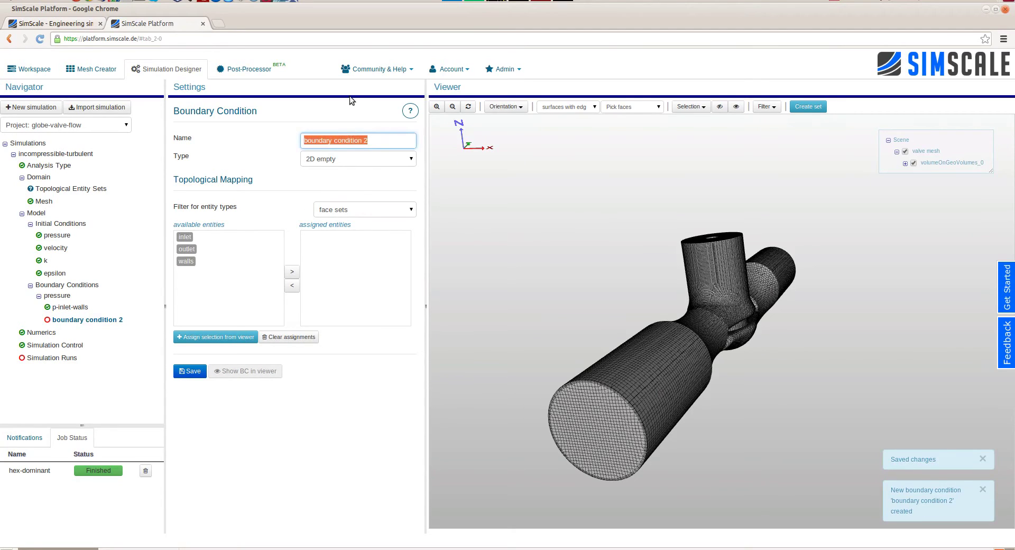
text(p-outlet)
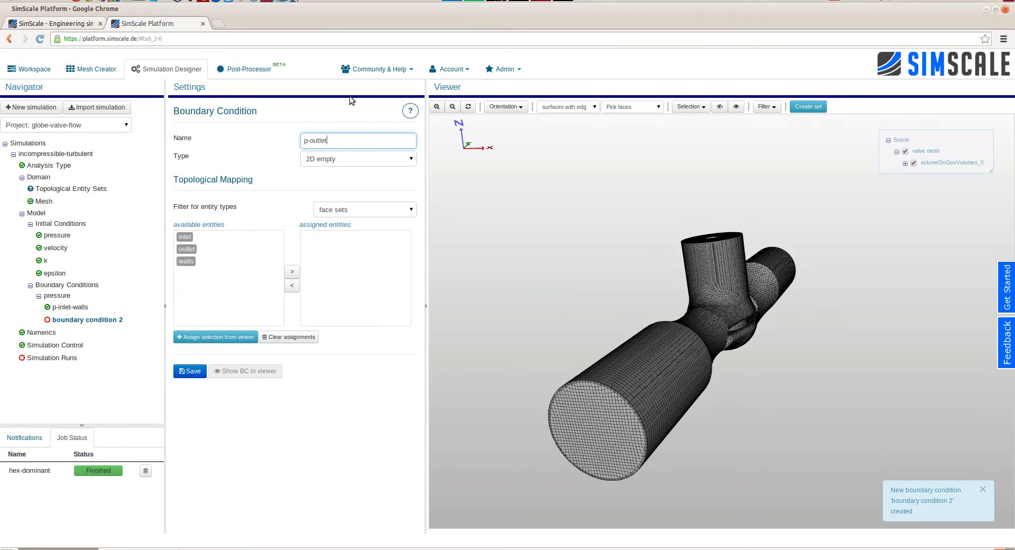
click(324, 159)
click(317, 173)
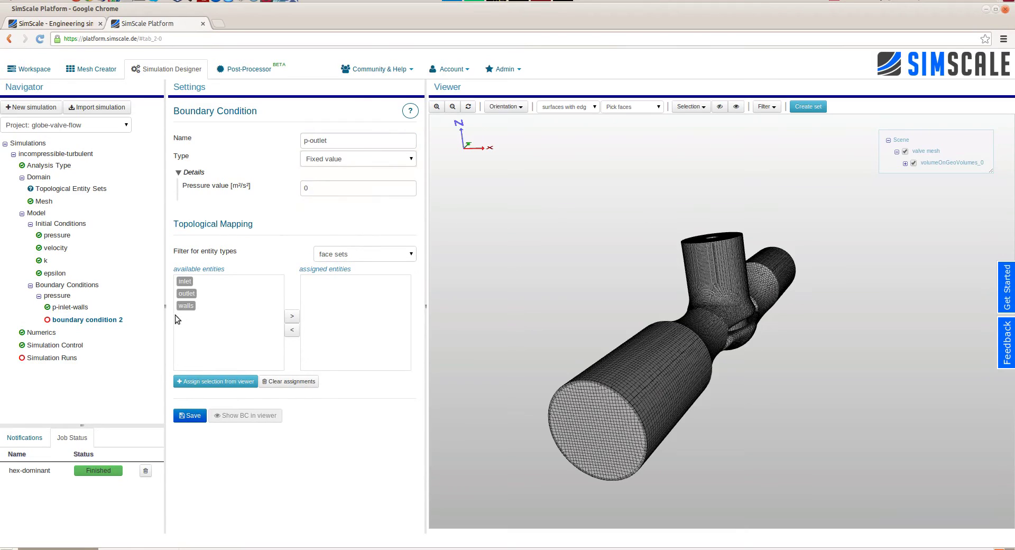
drag(187, 293, 317, 283)
click(190, 415)
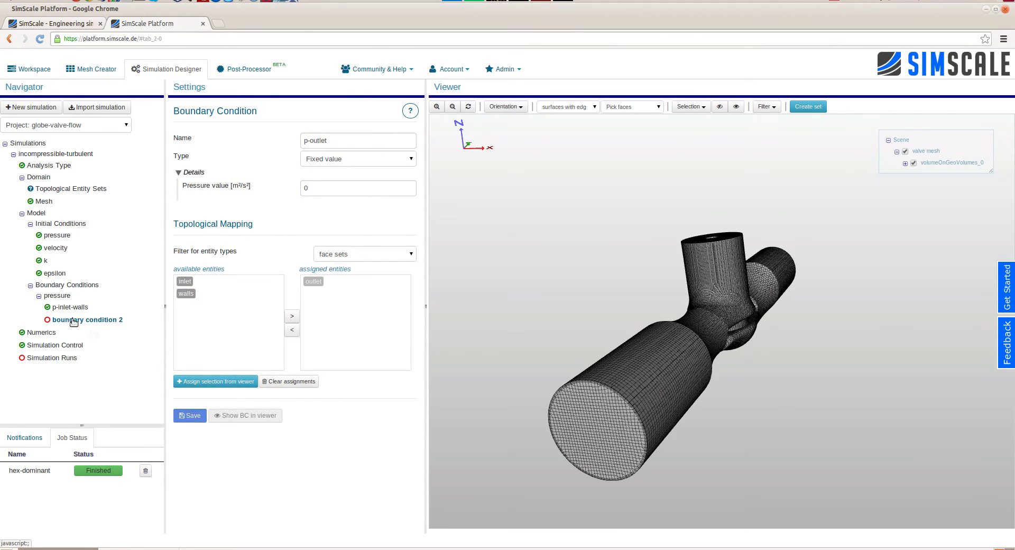
right_click(52, 284)
click(71, 304)
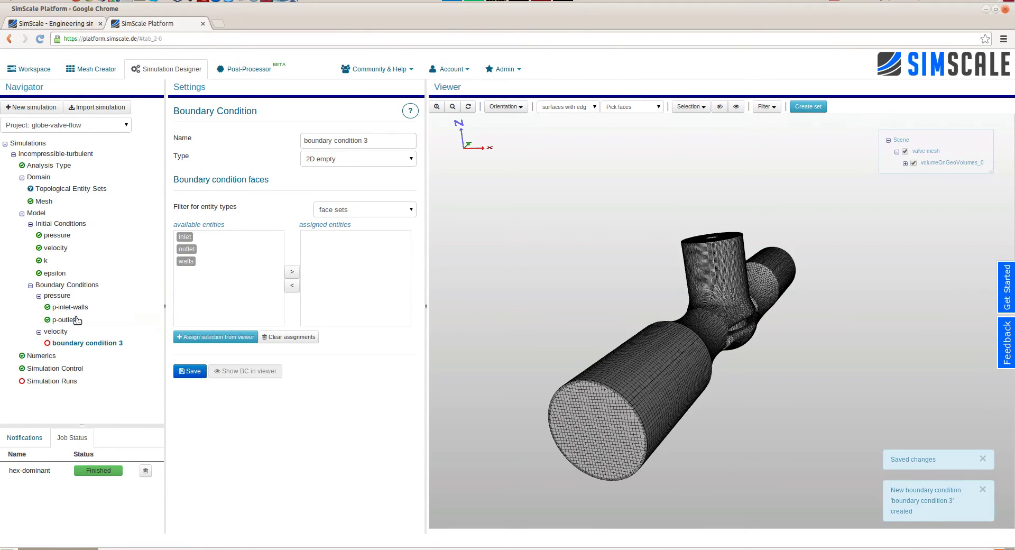
Step: Save velocity condition u-inlet as fixed 0.5 m/s in y on the inlet face set
triple_click(380, 138)
text(u-inlet)
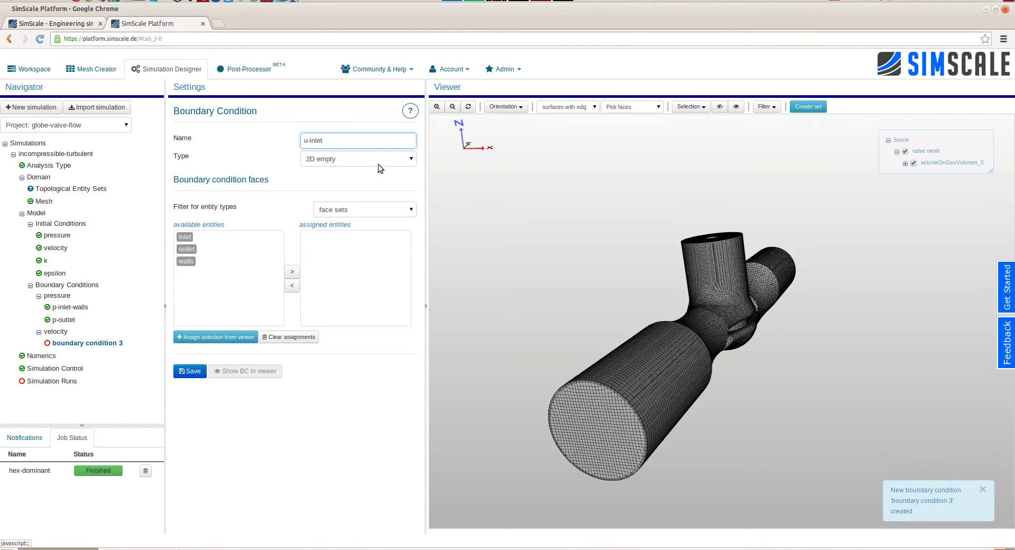
click(378, 163)
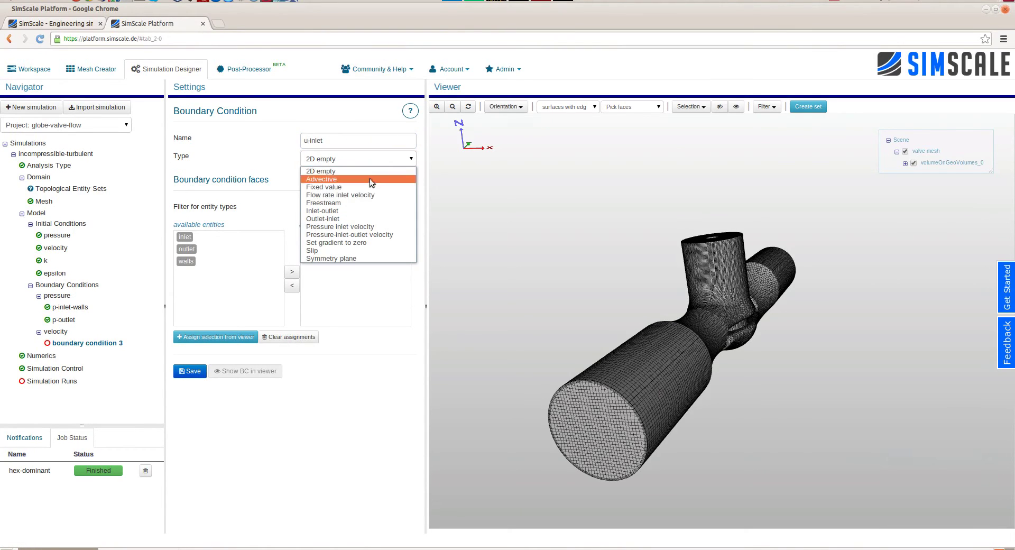
click(338, 187)
drag(661, 317, 347, 220)
click(349, 206)
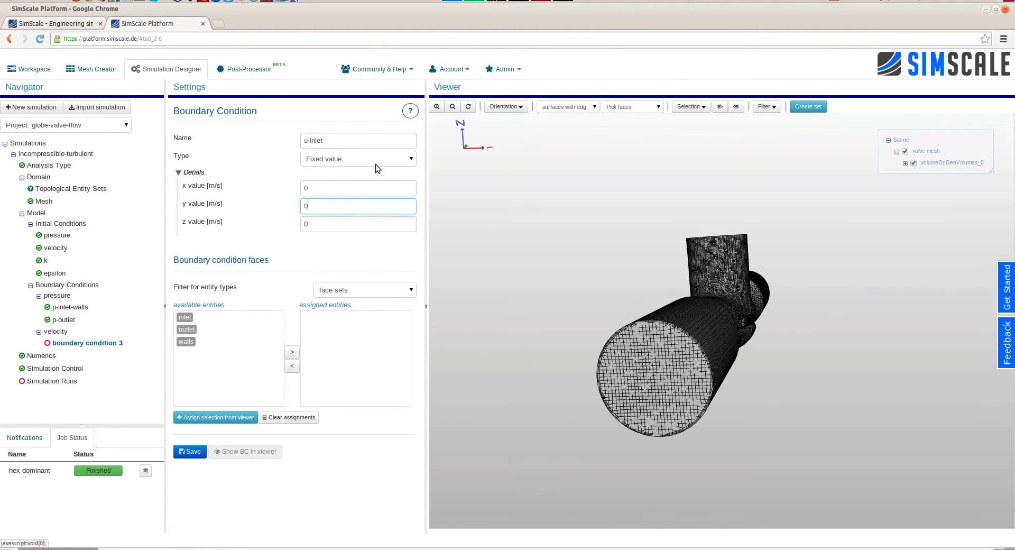
text(.5)
drag(185, 317, 360, 343)
click(200, 449)
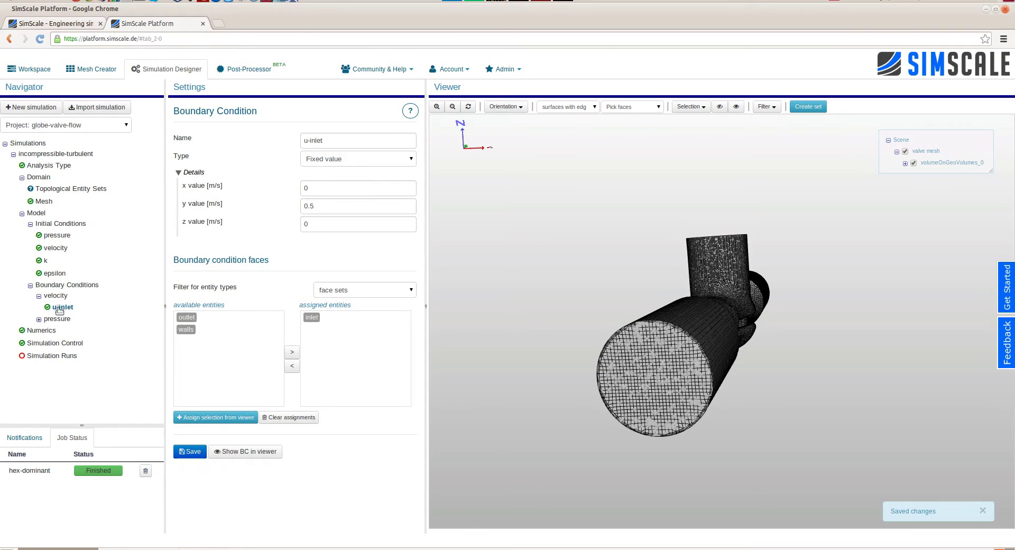
Step: Save velocity condition u-walls as a fixed zero value on the walls
triple_click(349, 140)
text(u-wa)
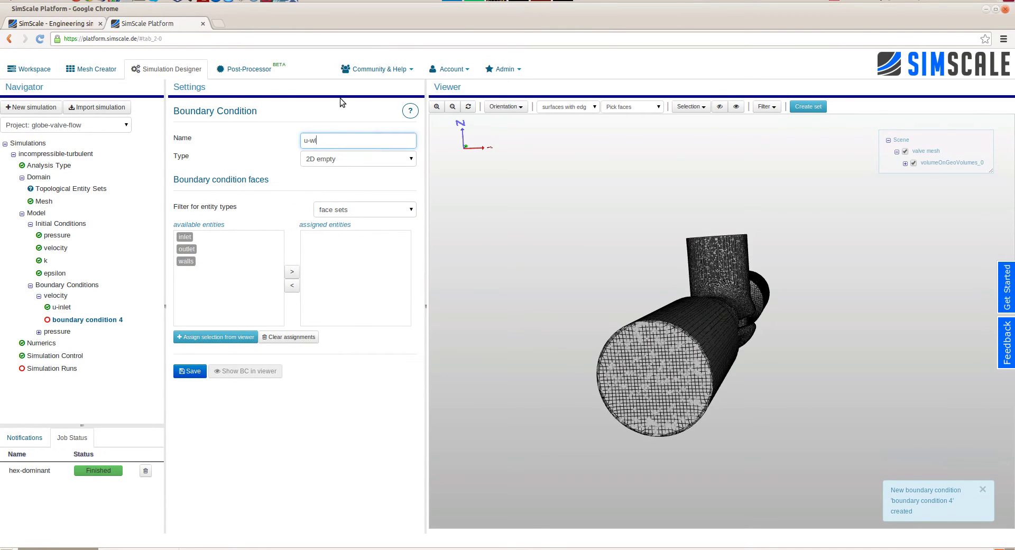
text(lls)
click(342, 158)
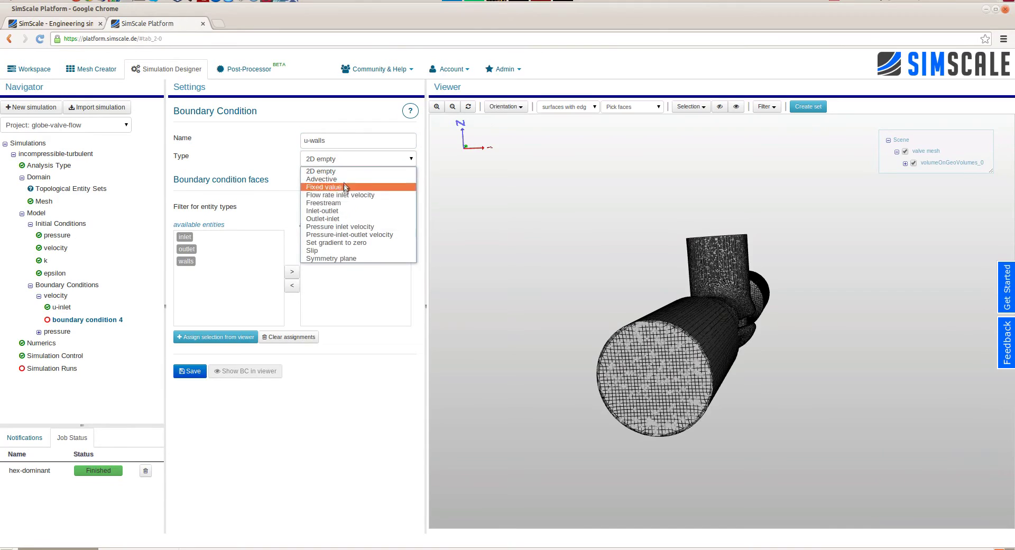
click(341, 195)
click(336, 161)
click(329, 187)
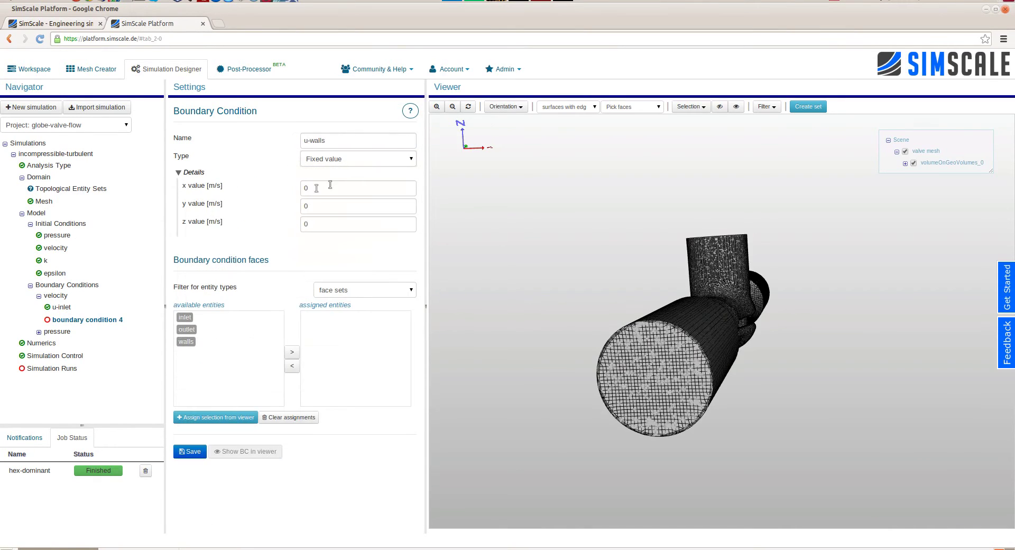
click(203, 452)
Step: Add velocity condition u-outlet as zero-gradient assigned to the outlet face set
click(67, 295)
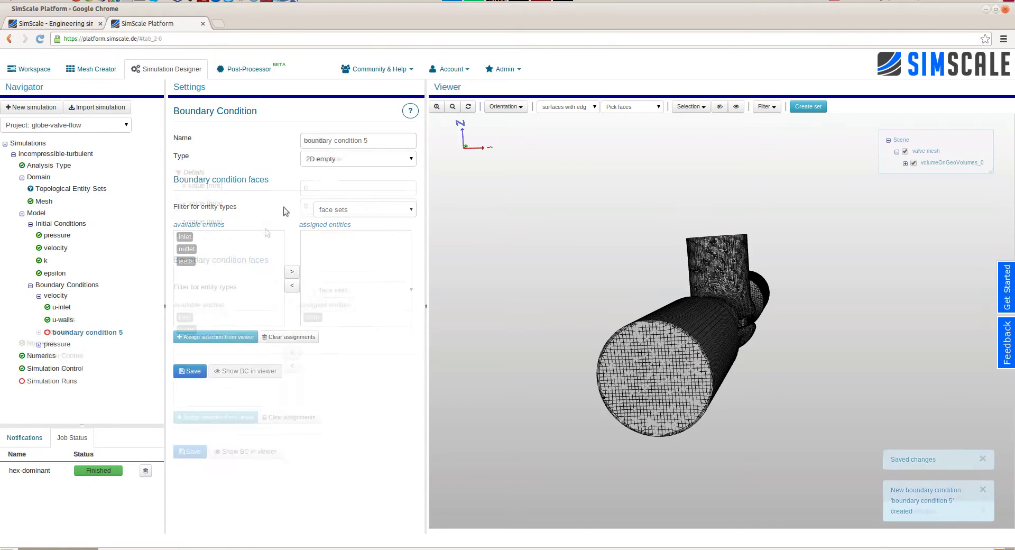
triple_click(341, 140)
text(u-)
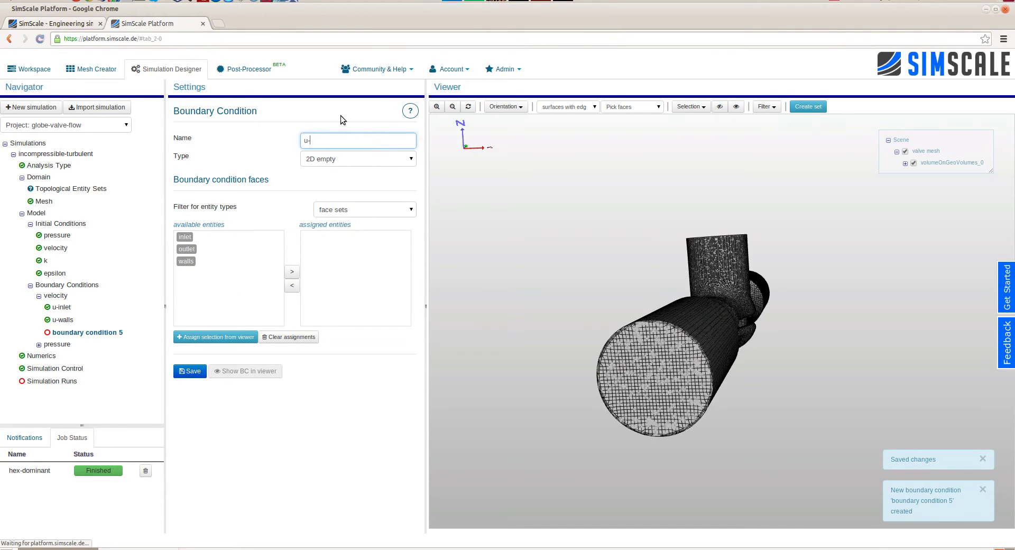
text(outlet)
click(326, 156)
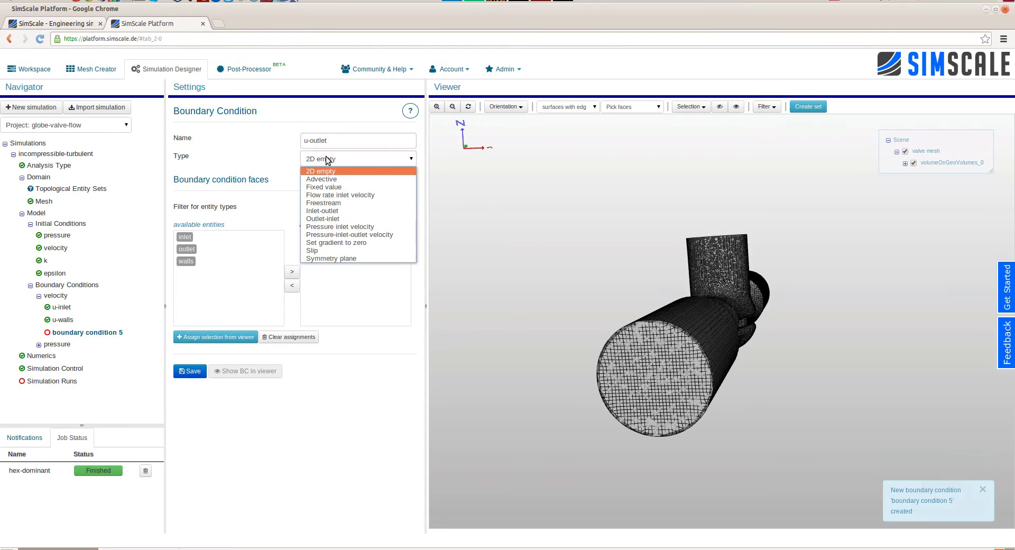
click(337, 242)
drag(186, 249, 320, 267)
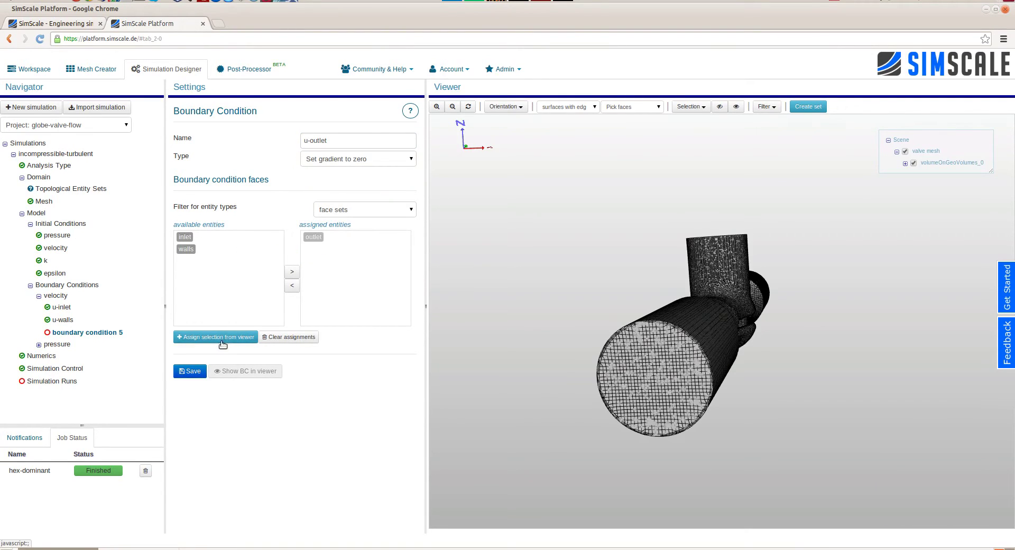
Step: Save u-outlet, then add k-inlet as a fixed value of 0.00187 on the inlet faces
click(198, 371)
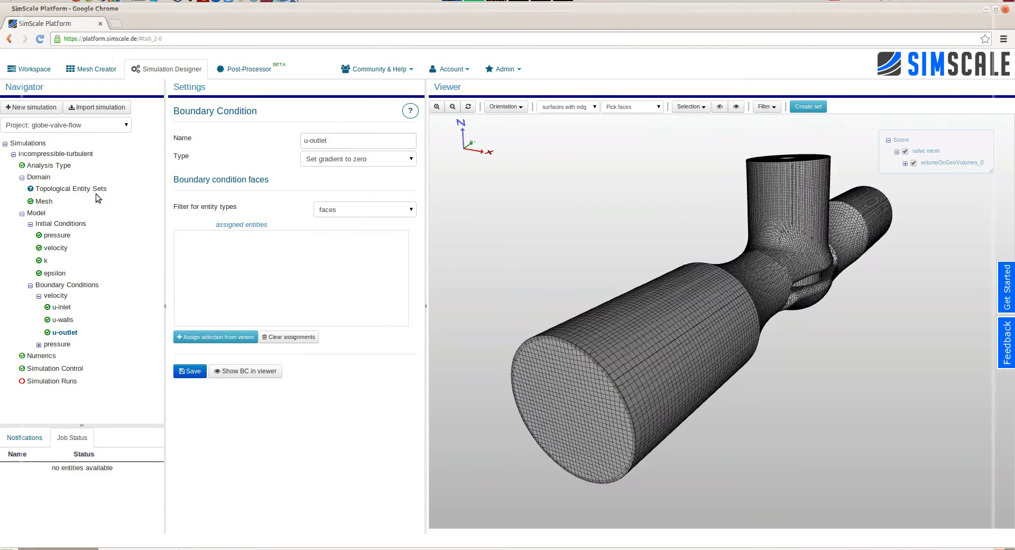
right_click(57, 285)
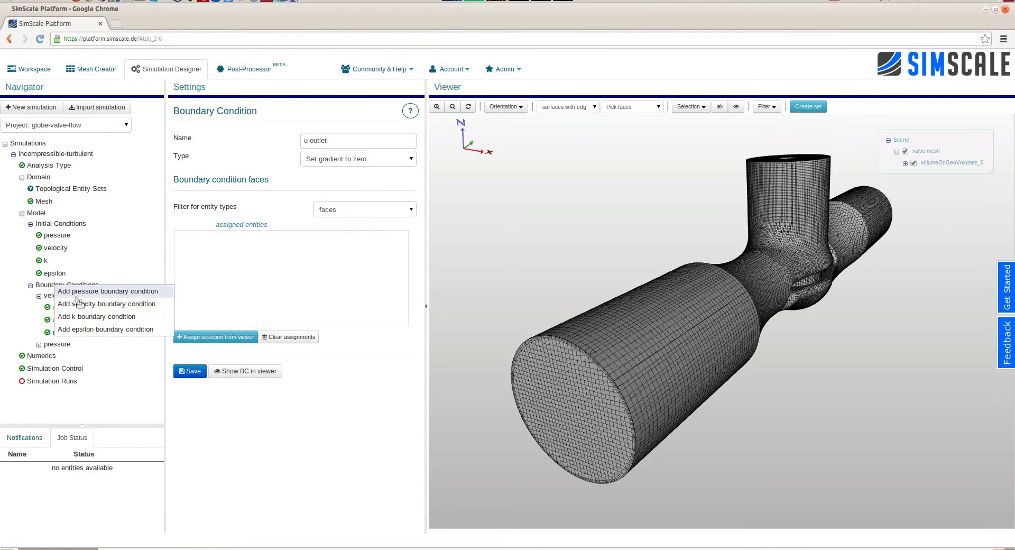
click(87, 316)
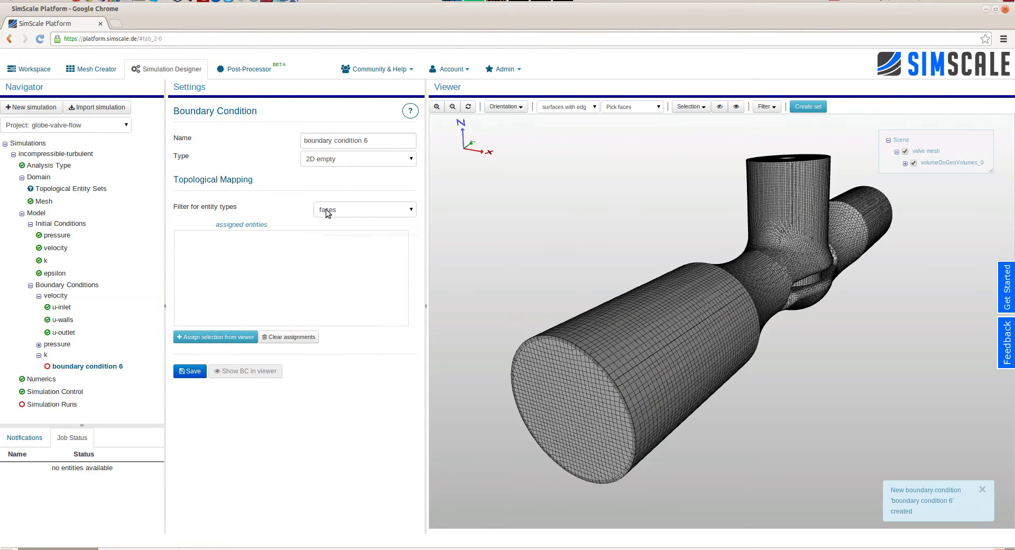
click(349, 140)
key(ctrl+a)
text(k-)
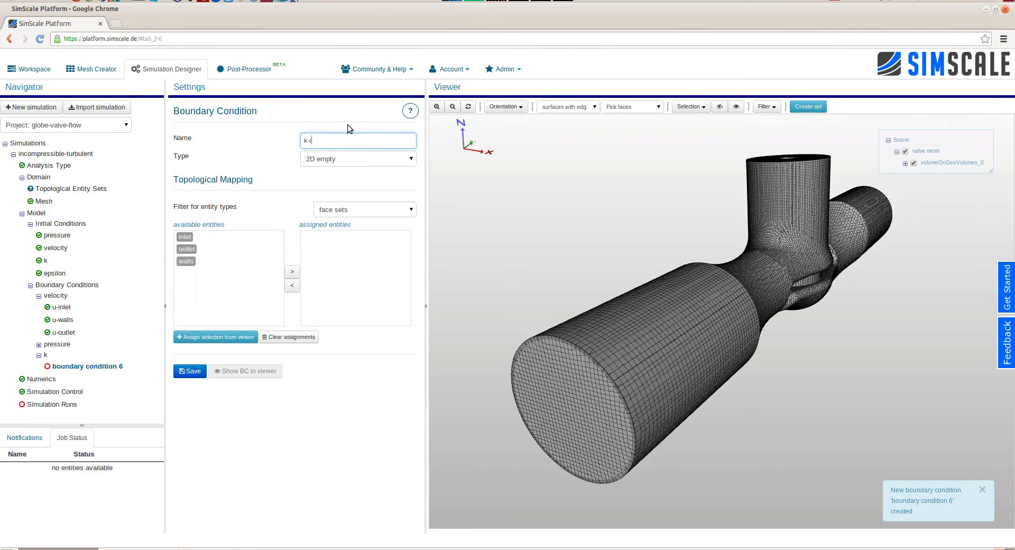
text(inlet)
click(327, 156)
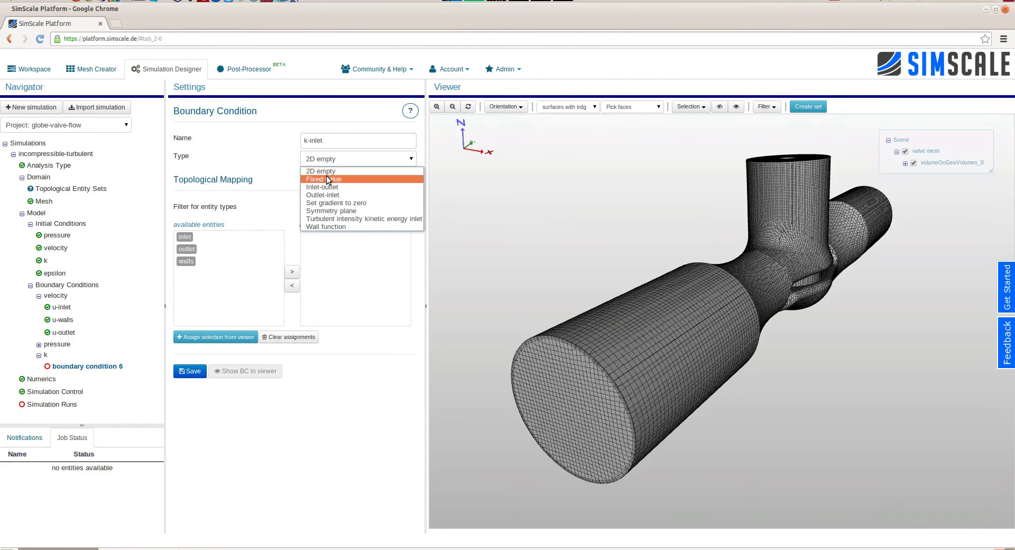
click(328, 179)
drag(185, 290, 351, 312)
click(324, 189)
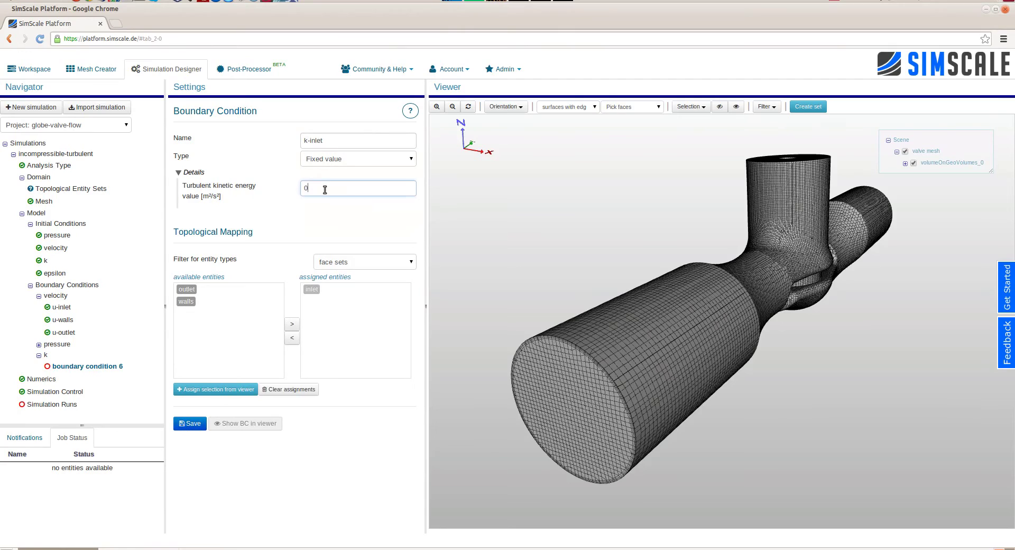
text(0.00187)
click(189, 423)
Step: Add k-walls as a wall-function condition assigned to the walls face set
right_click(45, 316)
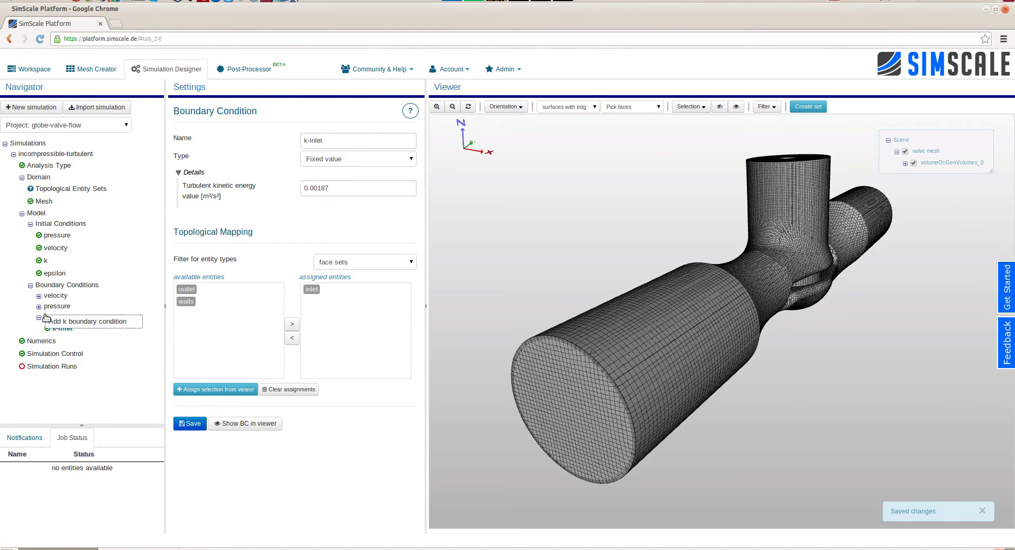
click(72, 321)
triple_click(356, 141)
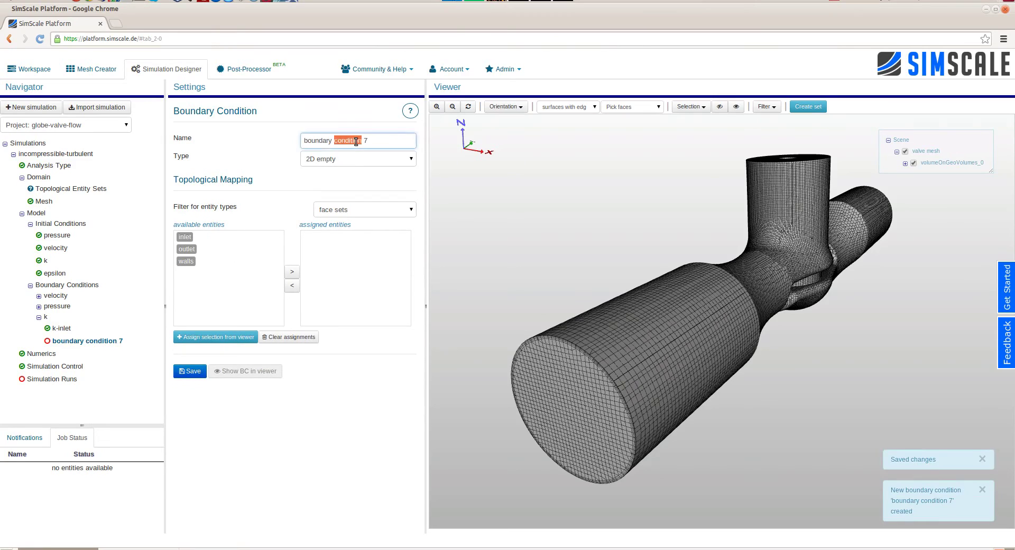
text(k-w)
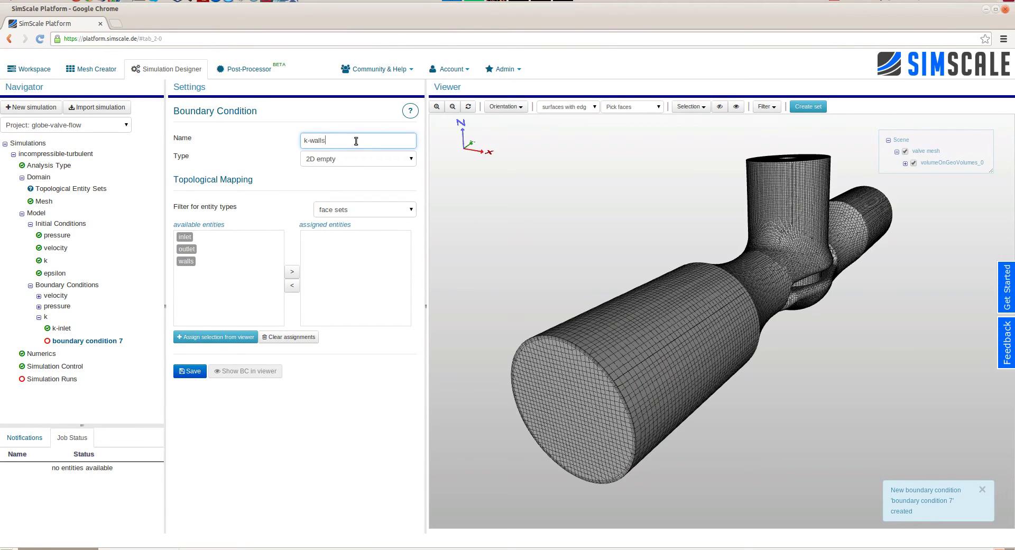
text(alls)
click(354, 158)
click(347, 218)
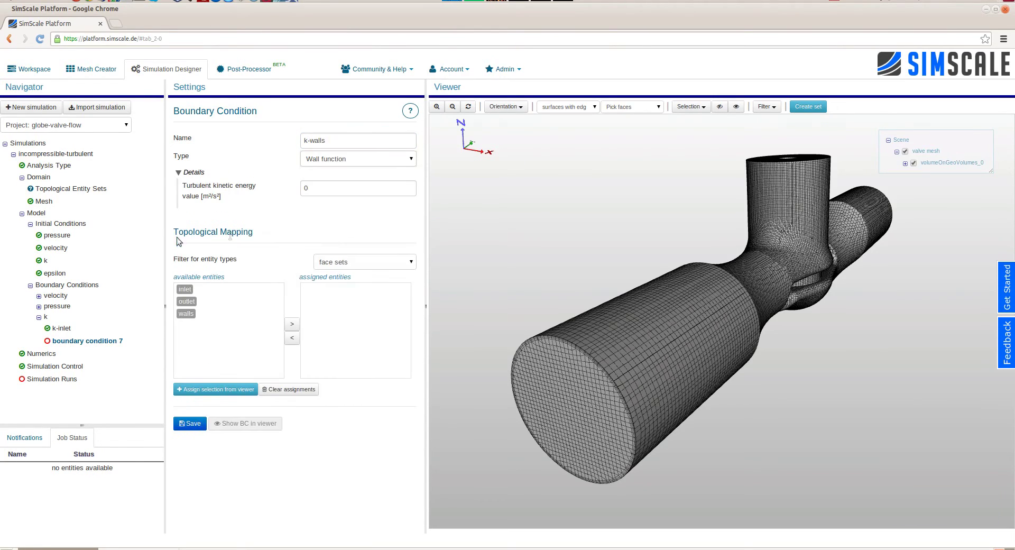
click(186, 313)
click(292, 324)
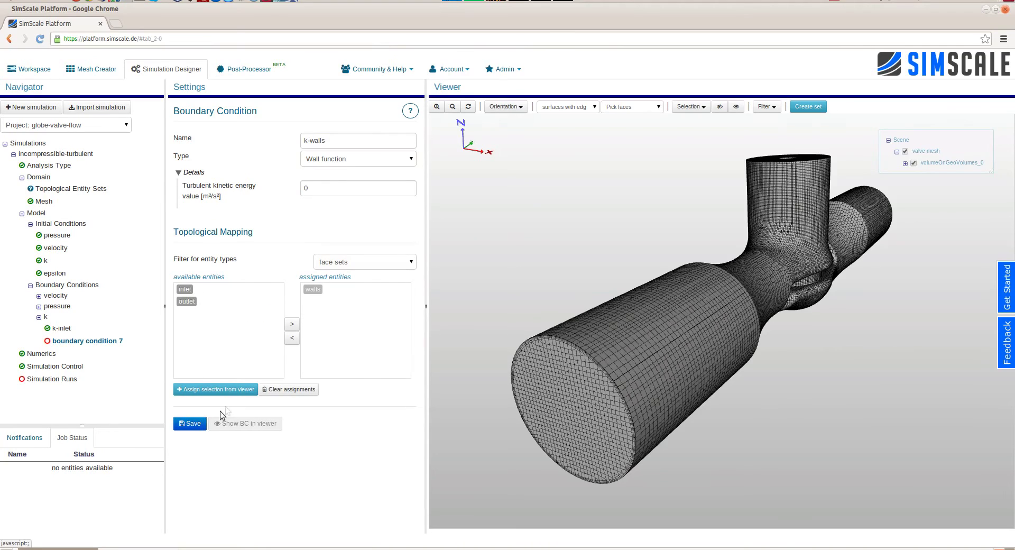
click(190, 423)
Step: Add k-outlet as an Inlet-outlet condition with 0.00187 on the outlet faces
right_click(46, 319)
click(69, 324)
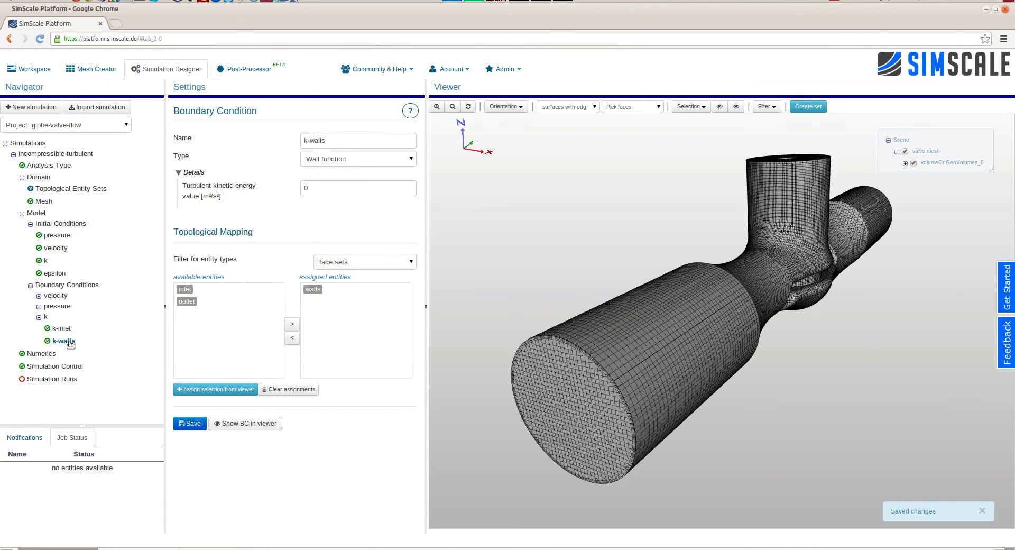
key(ctrl+a)
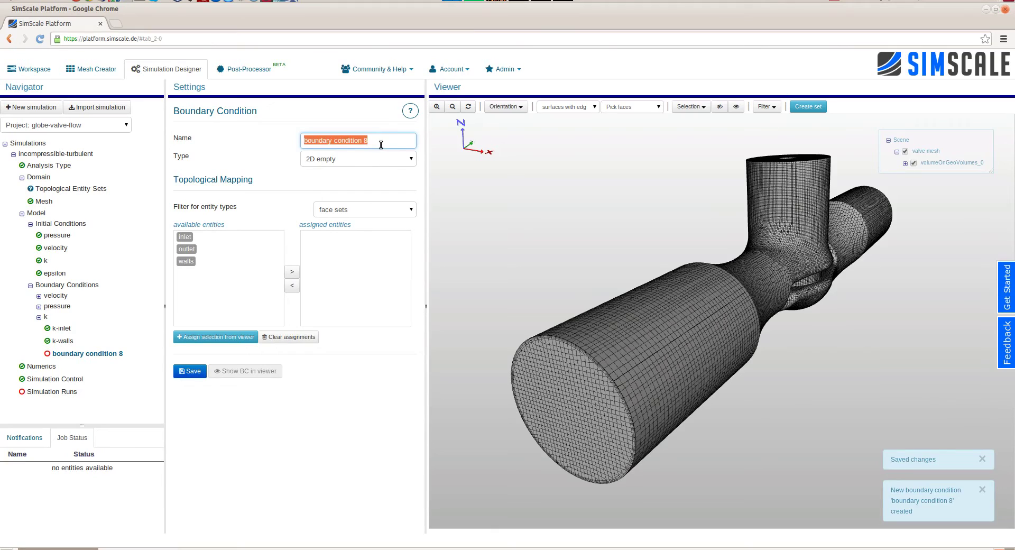
text(k-outlet)
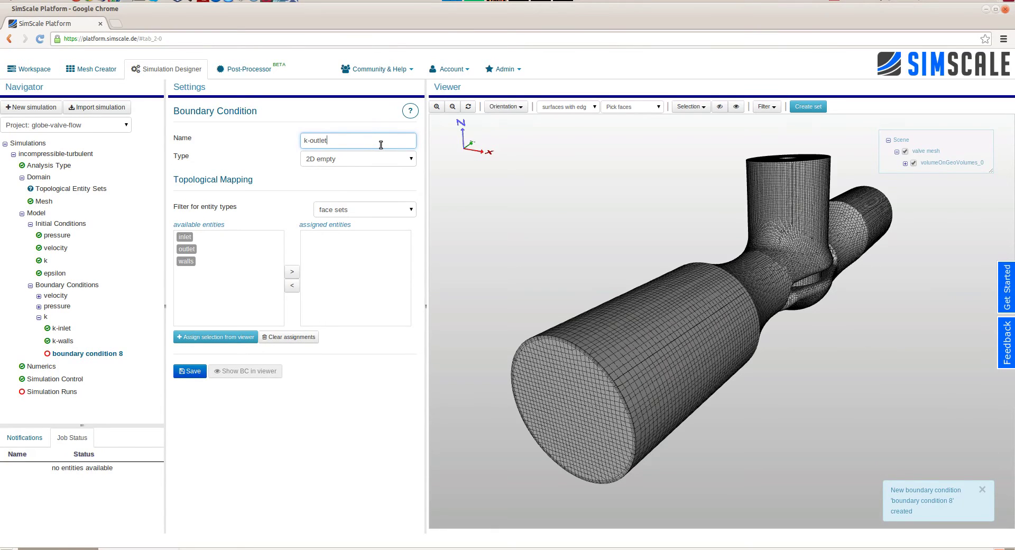
click(368, 157)
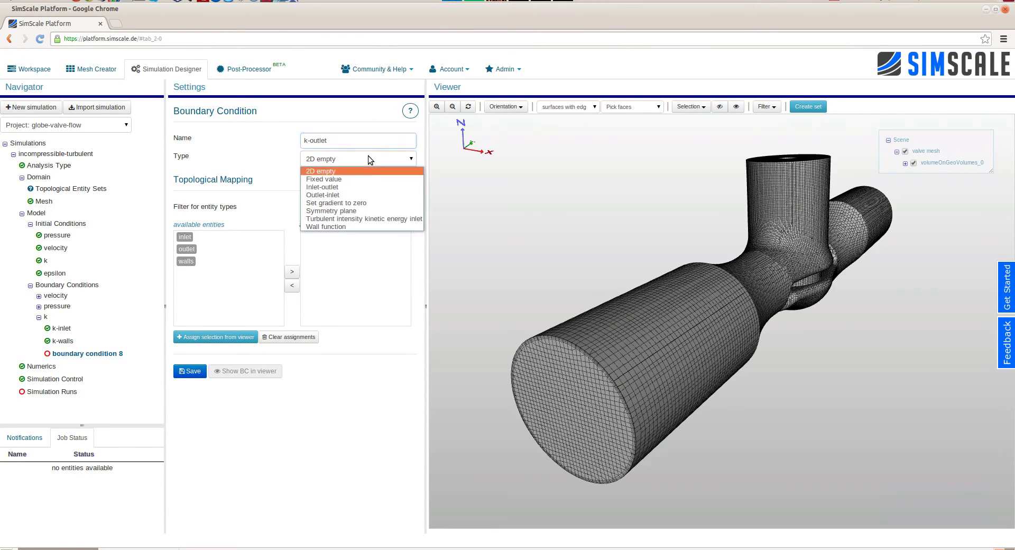
click(350, 194)
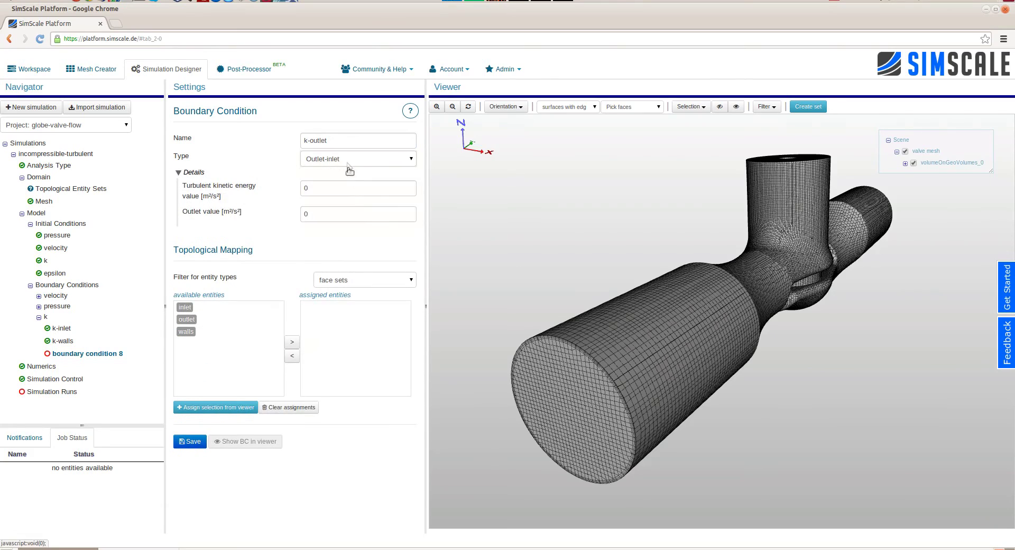
click(349, 170)
click(343, 183)
click(347, 182)
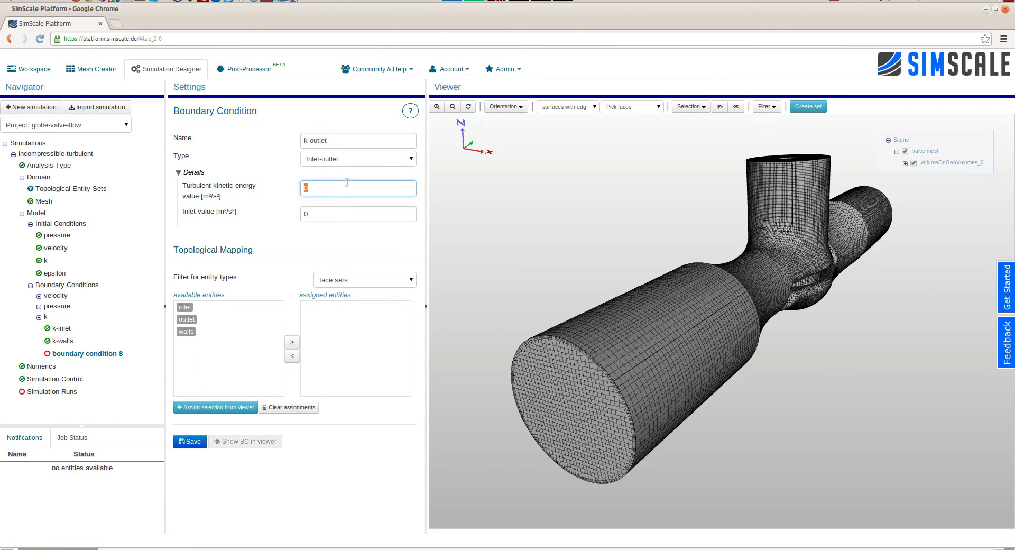
text(0.00187)
key(Tab)
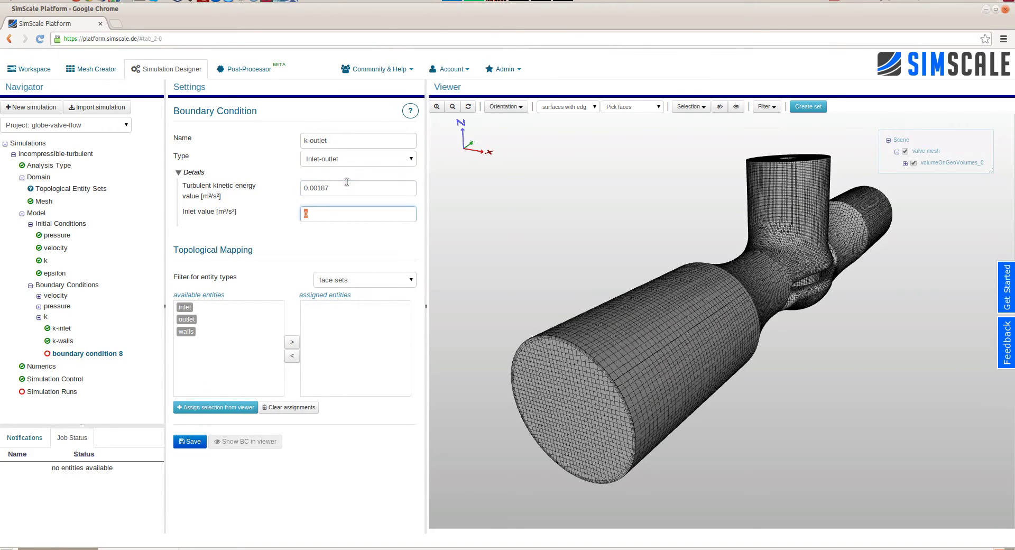
text(00187)
double_click(187, 318)
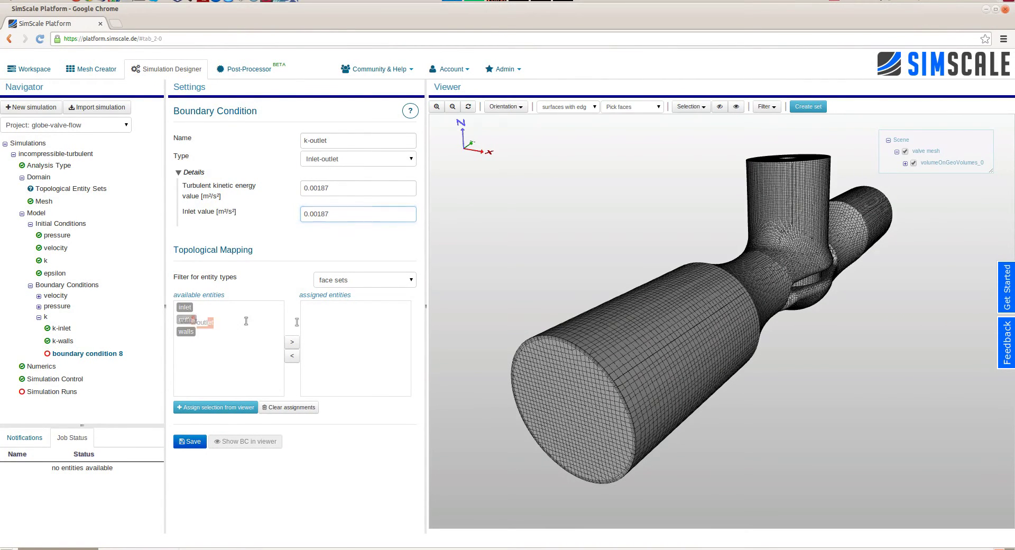
click(189, 441)
Step: Add eps-inlet as a fixed value of 0.0004 on the inlet faces
right_click(56, 284)
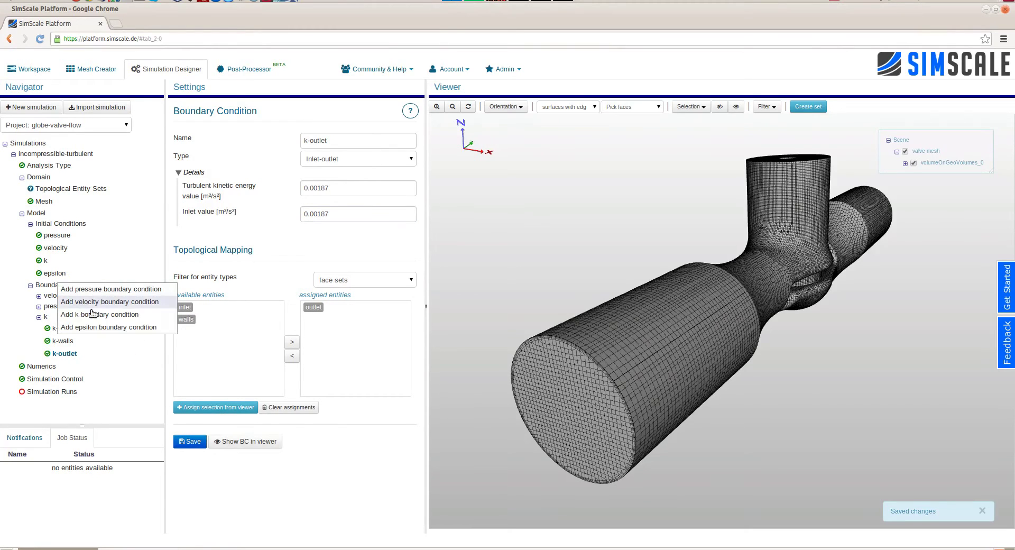
click(102, 327)
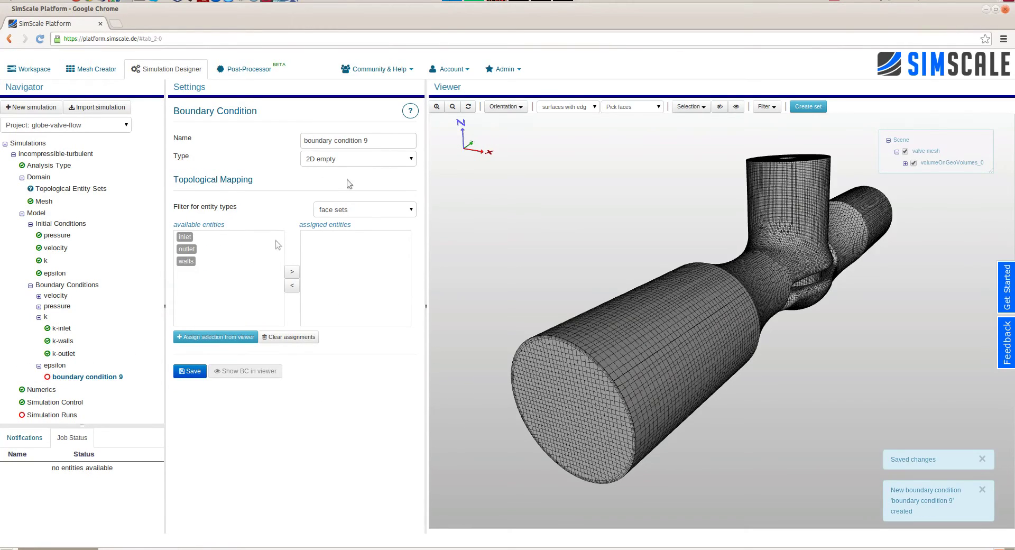
click(387, 144)
triple_click(387, 141)
text(eps-inlet)
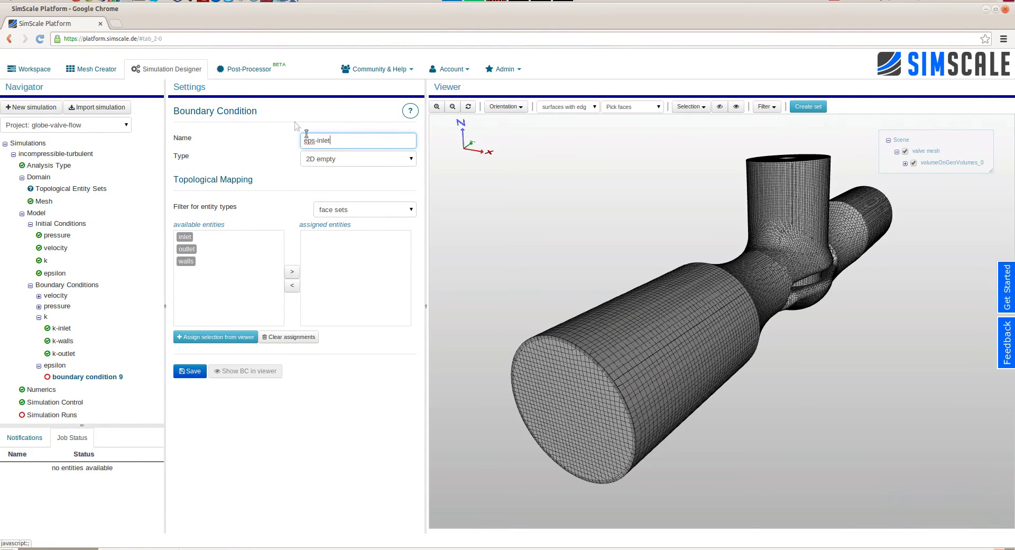
click(324, 159)
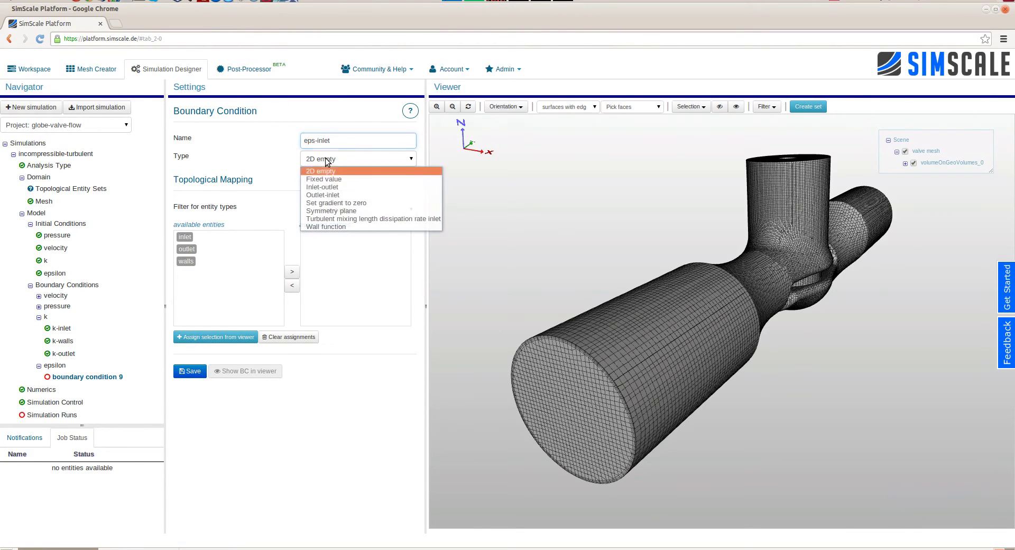
click(329, 178)
click(329, 189)
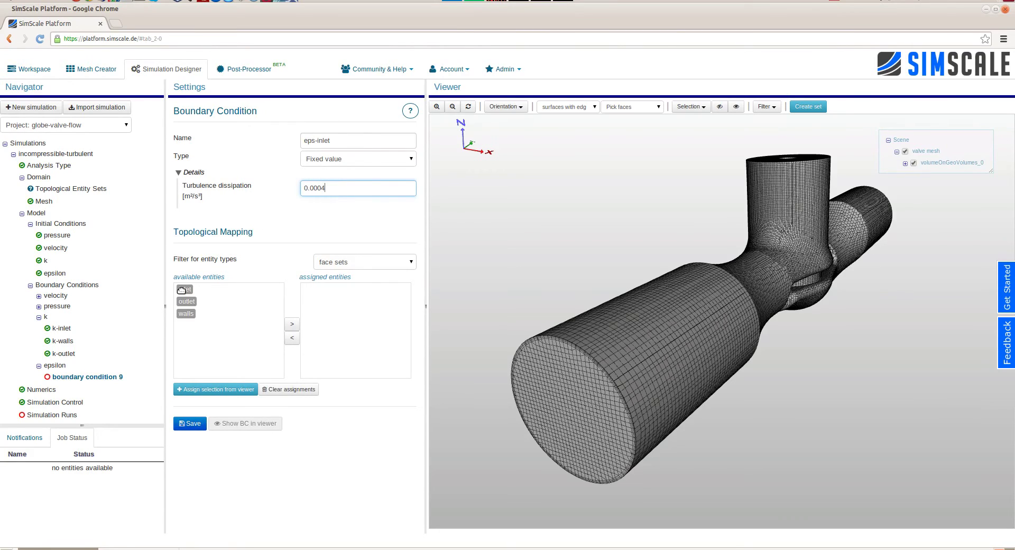
drag(182, 290, 328, 285)
click(190, 423)
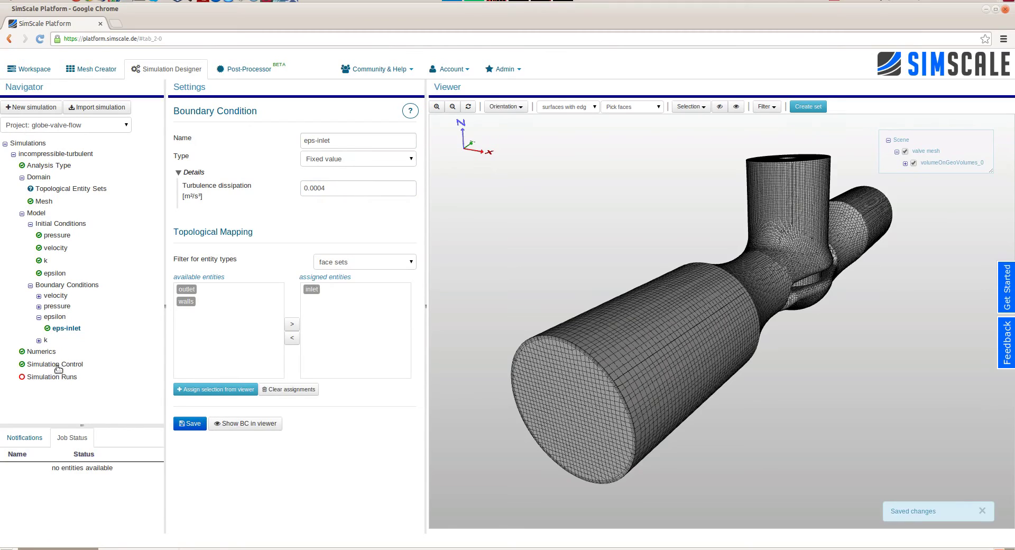
Step: Add eps-walls as a fixed value of 0 on the walls faces
right_click(57, 318)
click(69, 327)
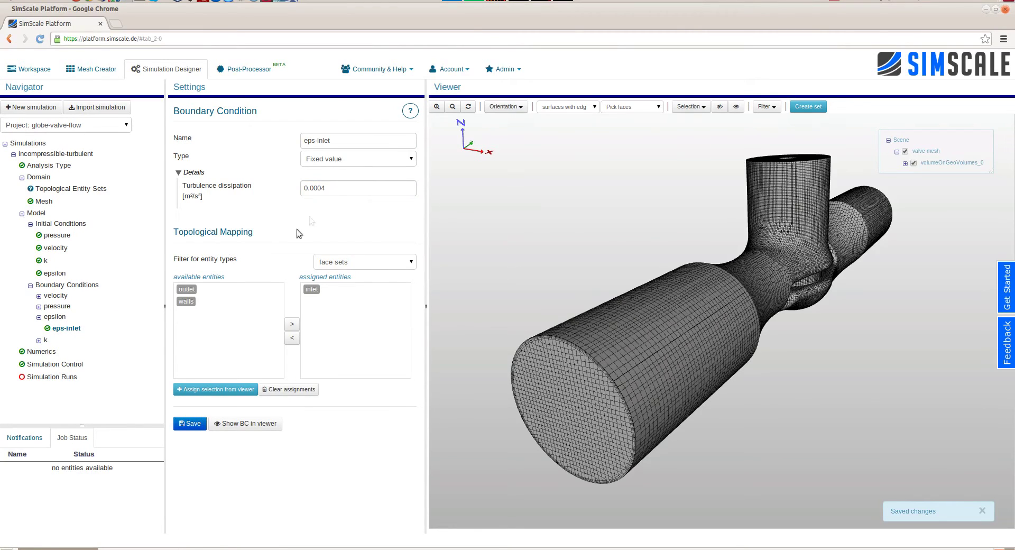
triple_click(352, 140)
text(eps-walls)
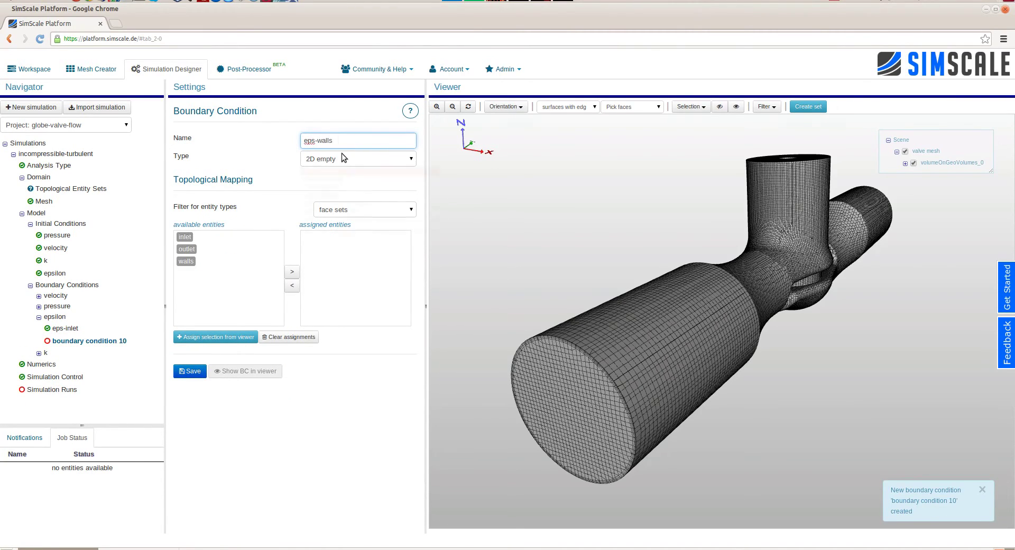
click(342, 155)
click(341, 177)
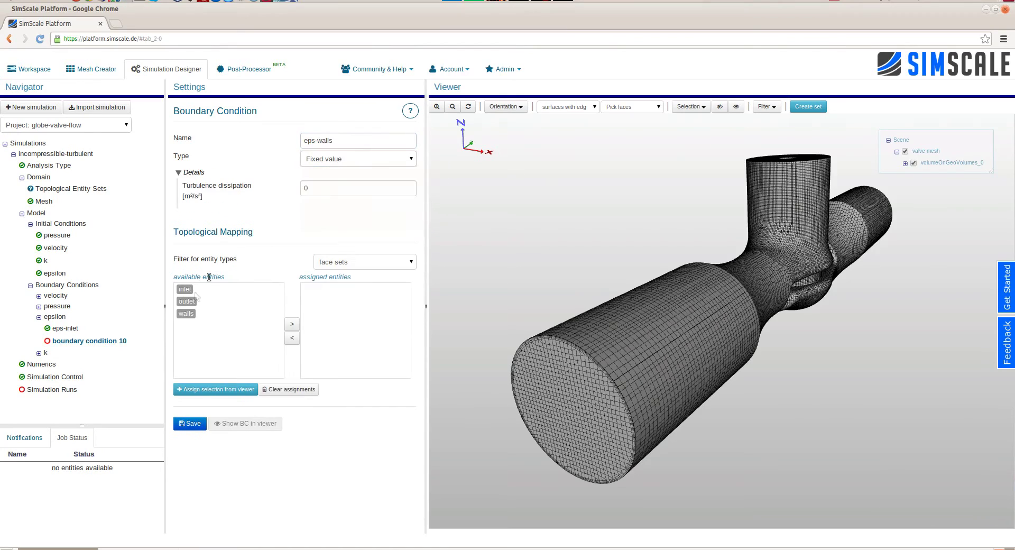
drag(181, 316, 340, 330)
click(190, 423)
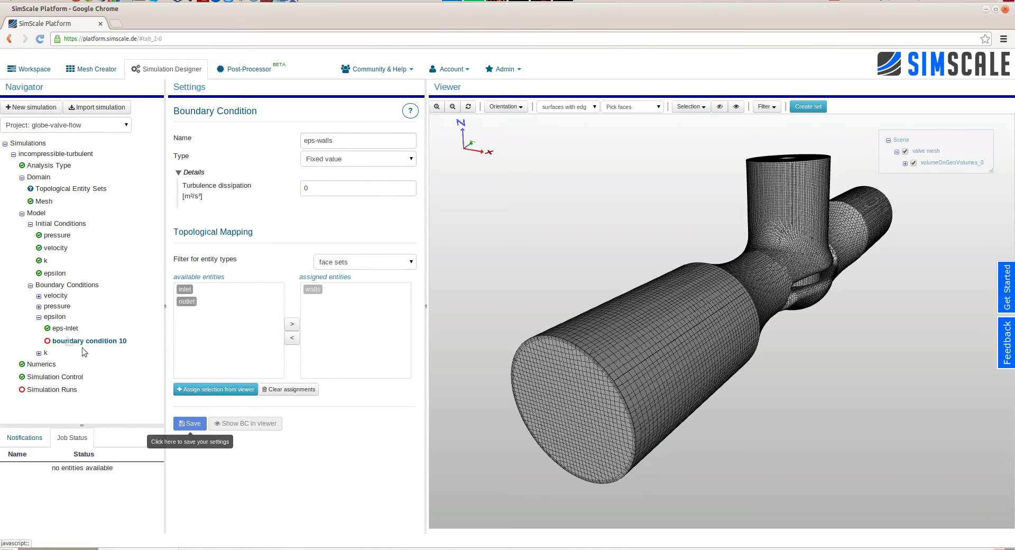
Step: Add eps-outlet as an Inlet-outlet condition with 0.0004 on the outlet faces
click(54, 318)
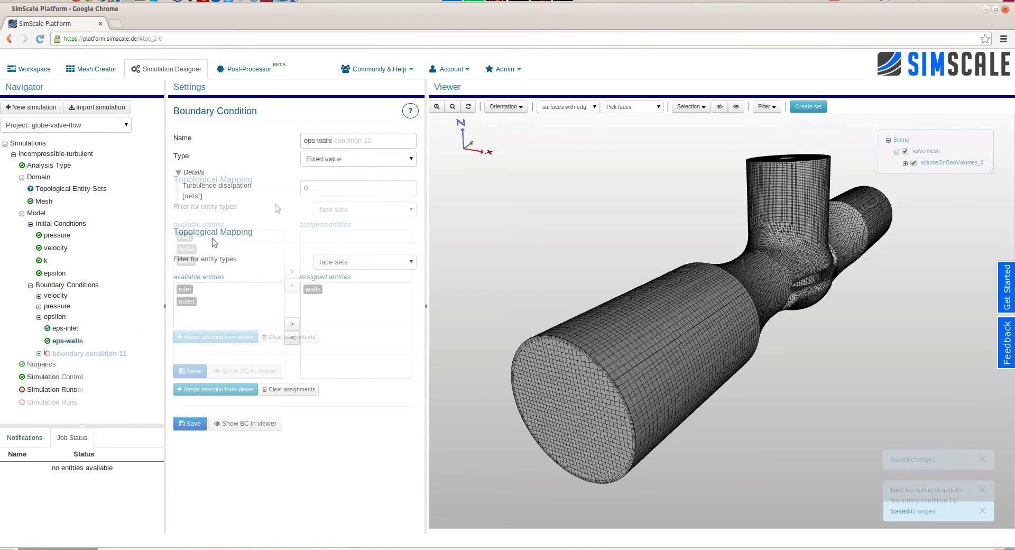
triple_click(373, 139)
text(eps-)
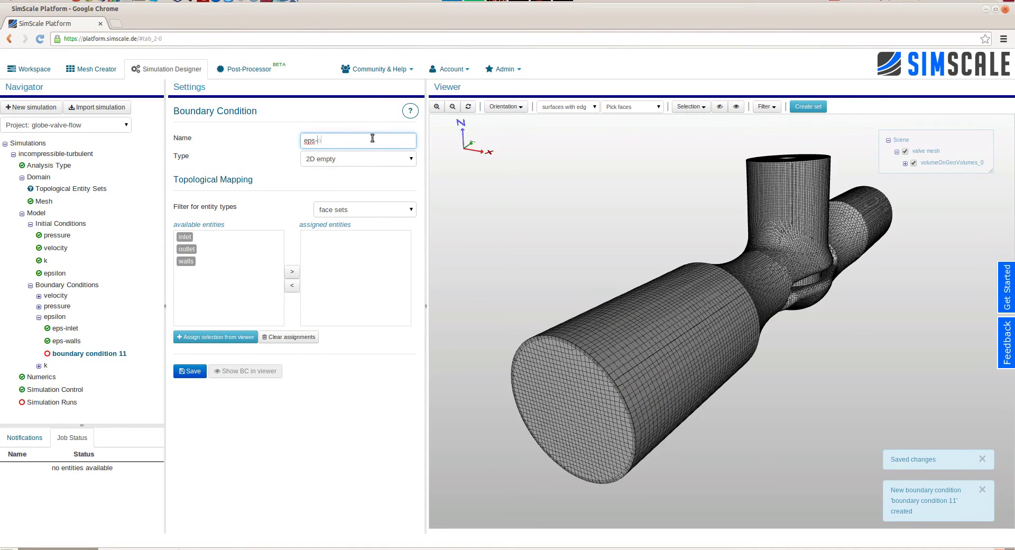
text(outlet)
click(360, 158)
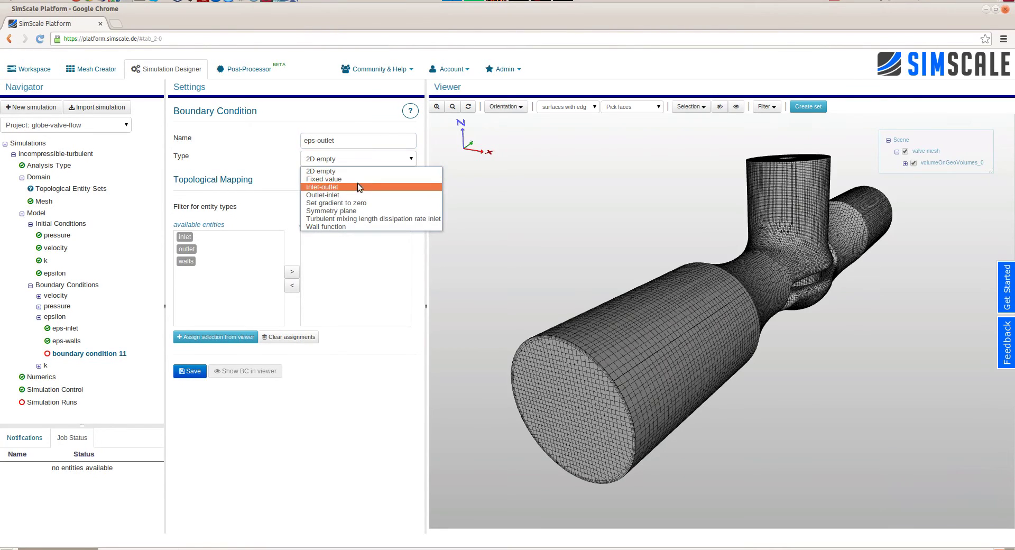
click(357, 183)
drag(186, 322, 338, 324)
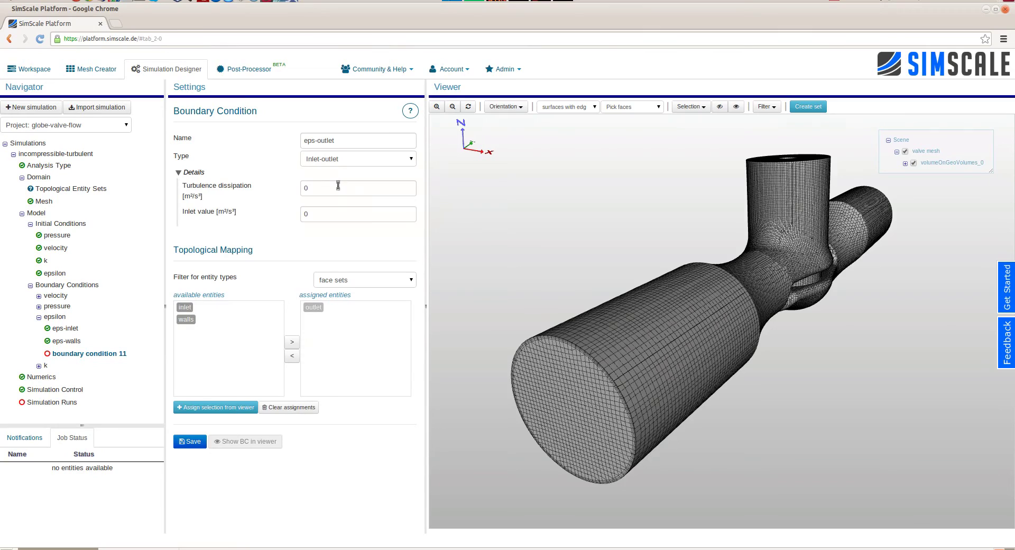
click(337, 187)
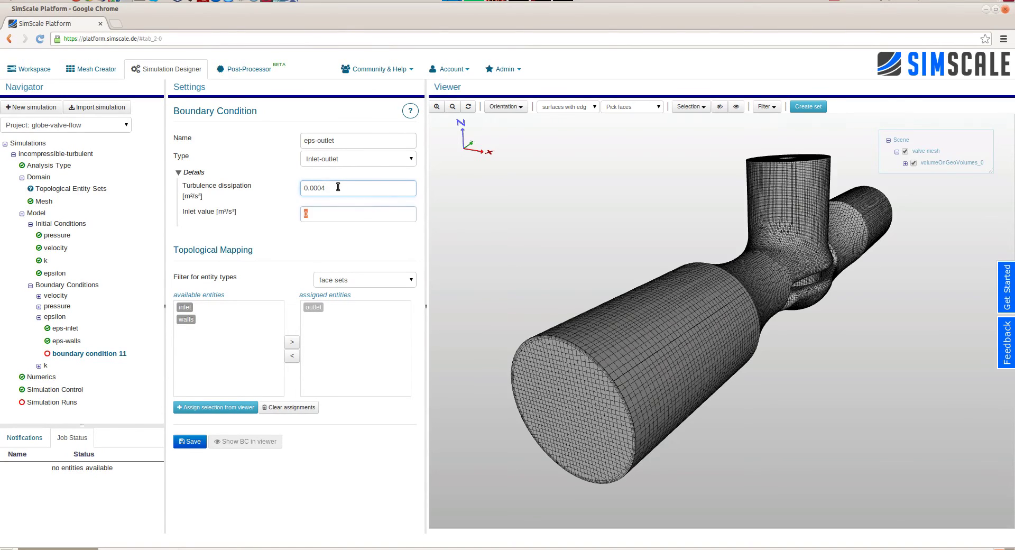
key(Tab)
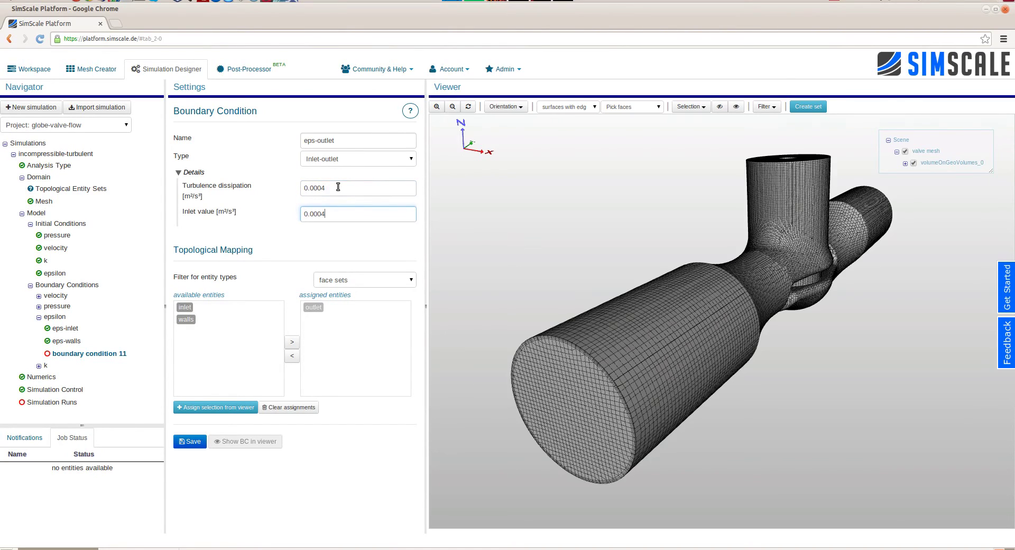
key(Return)
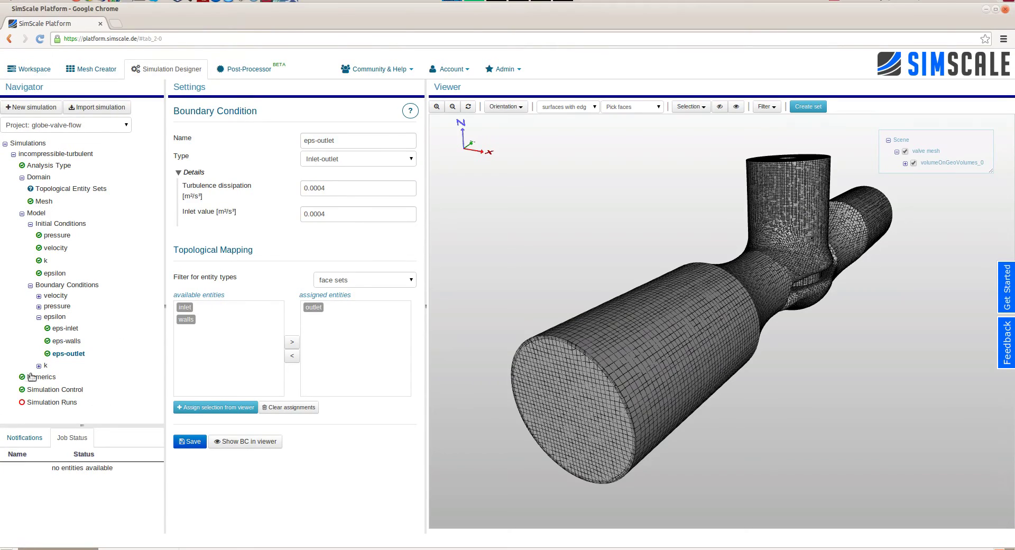
Step: In Numerics, expand the residual control properties for pressure, velocity, k and epsilon
click(34, 377)
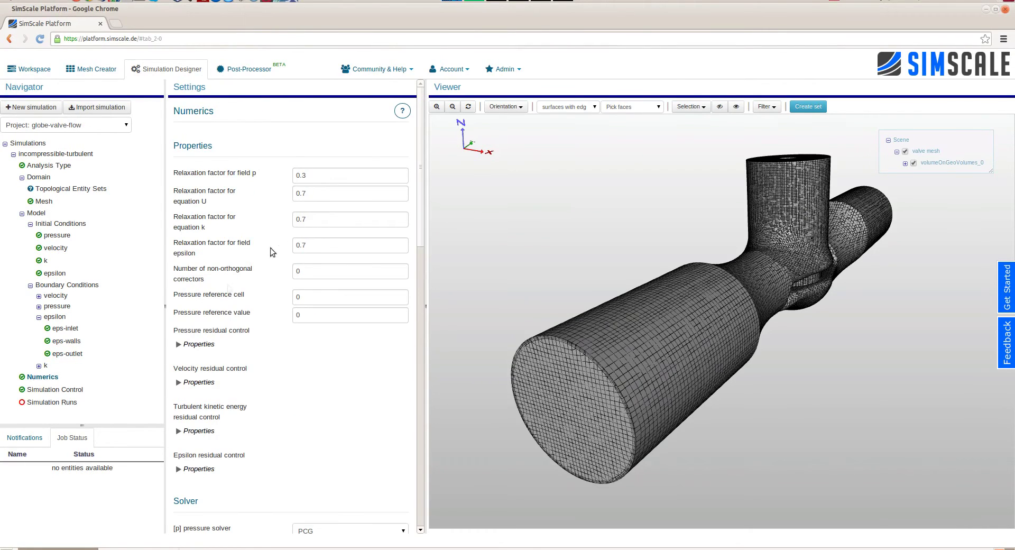
scroll(264, 223, down, 3)
mouse_move(337, 225)
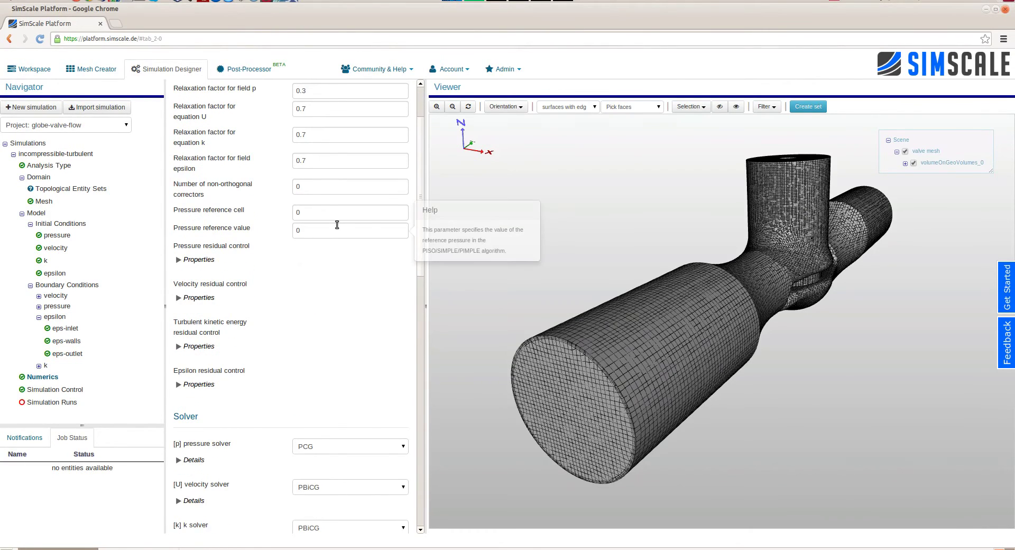
click(186, 262)
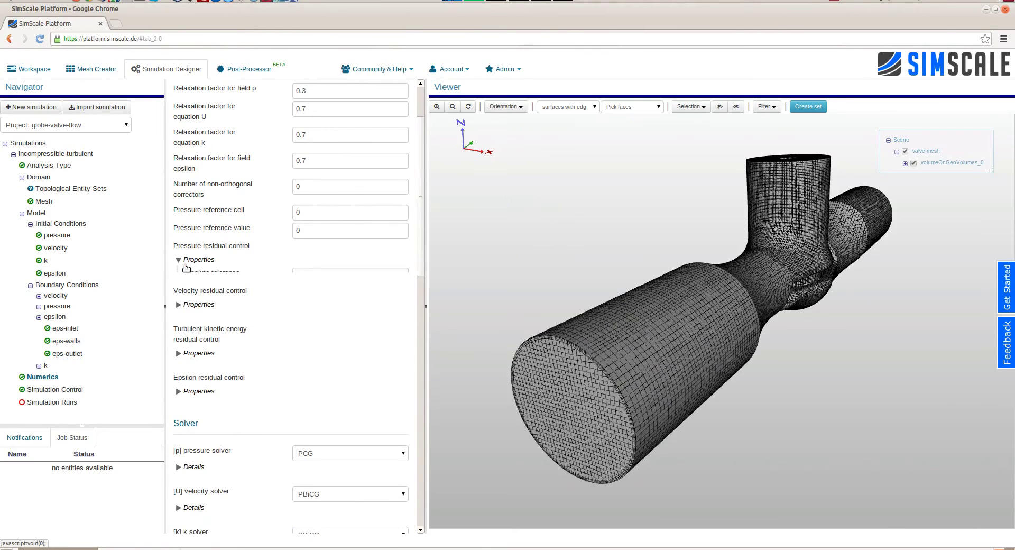
click(199, 320)
click(199, 390)
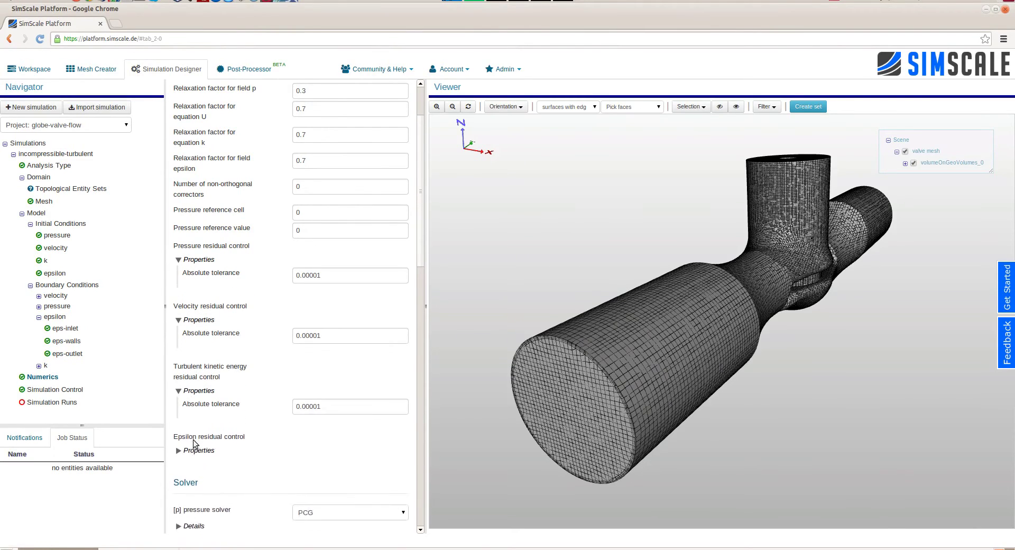
click(194, 444)
Step: Set absolute tolerances to 0.0001 for pressure and 0.001 for velocity and k, starting on epsilon
click(319, 275)
mouse_move(398, 156)
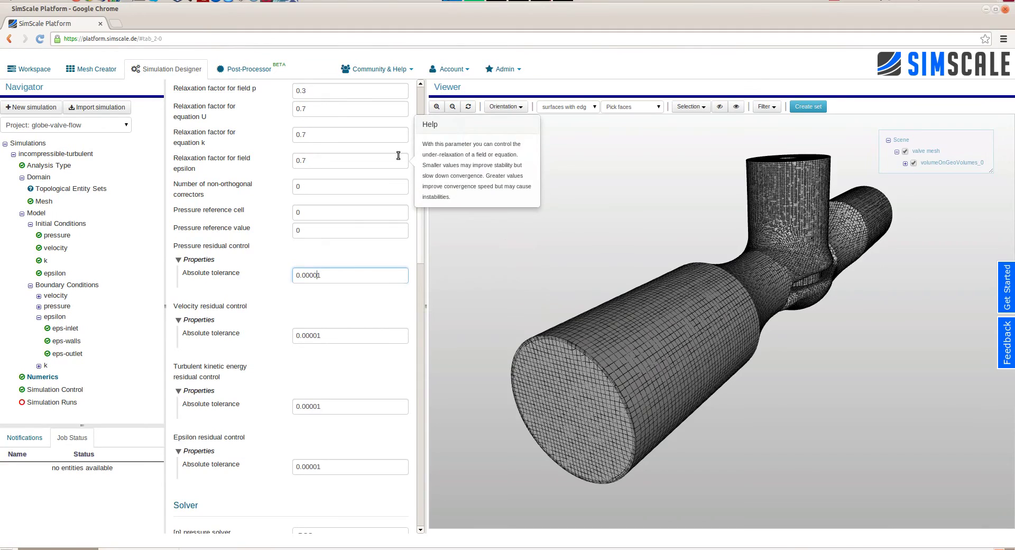
key(BackSpace)
key(Tab)
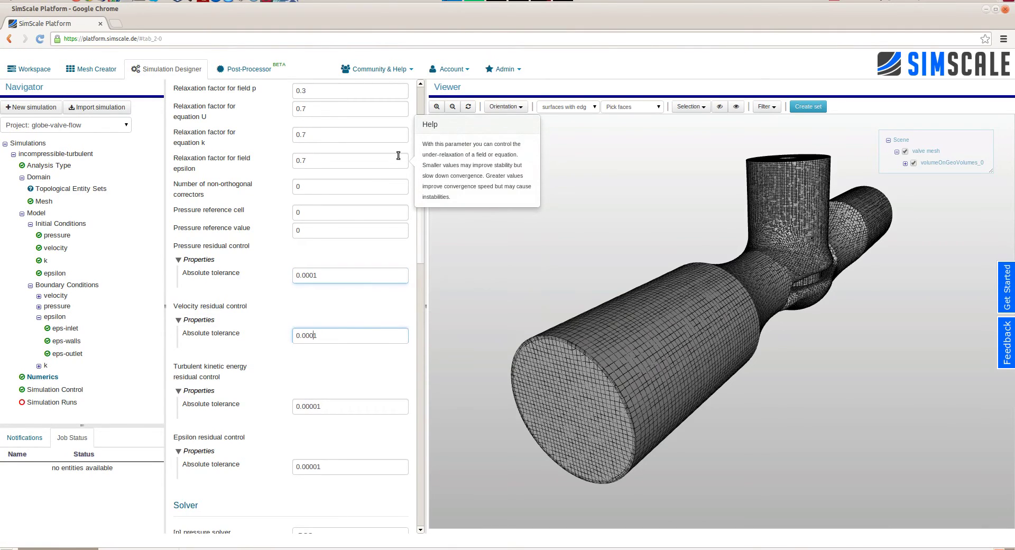
key(BackSpace)
key(Tab)
text(0.001)
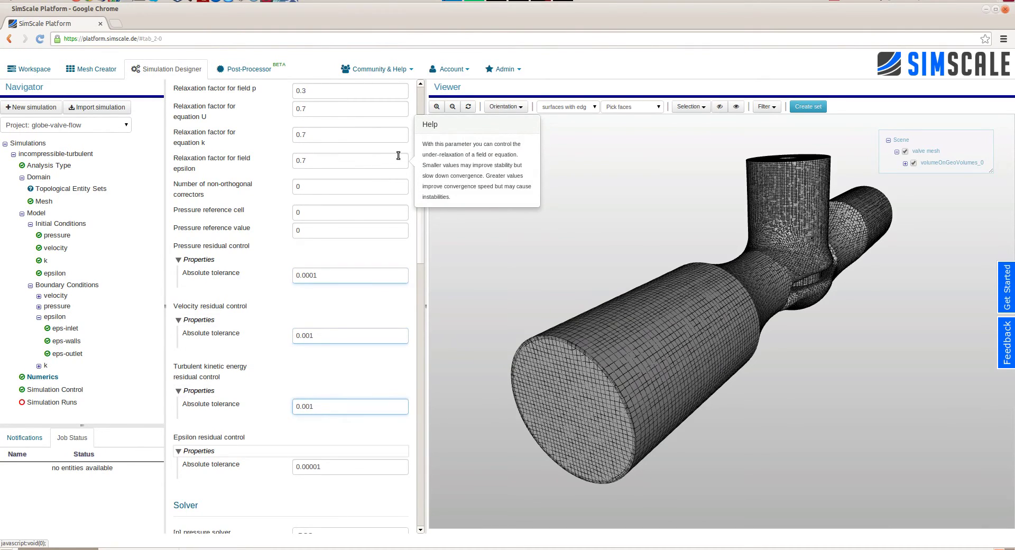
key(Tab)
key(End)
key(Left)
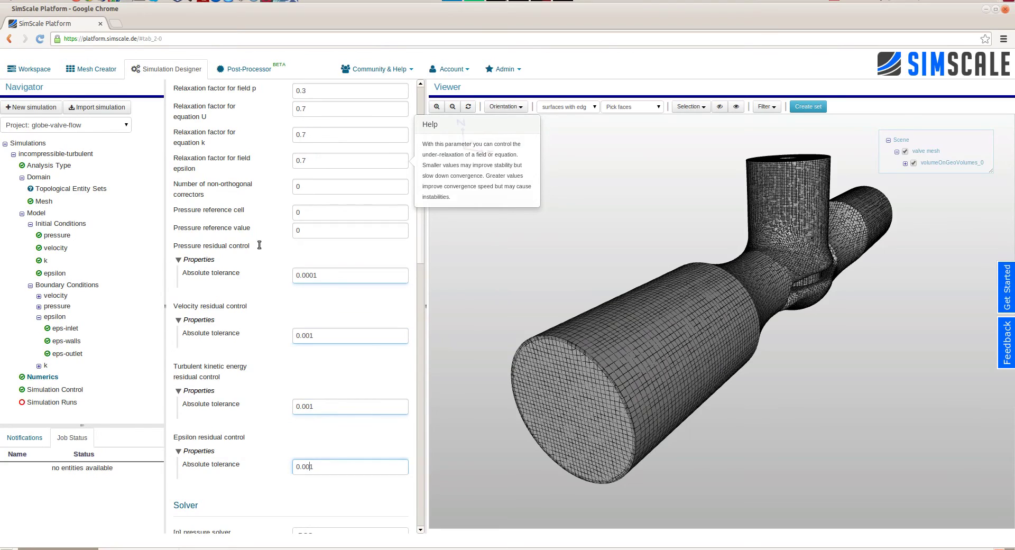
Step: Save the residual tolerances and switch the pressure solver to GAMG
click(259, 245)
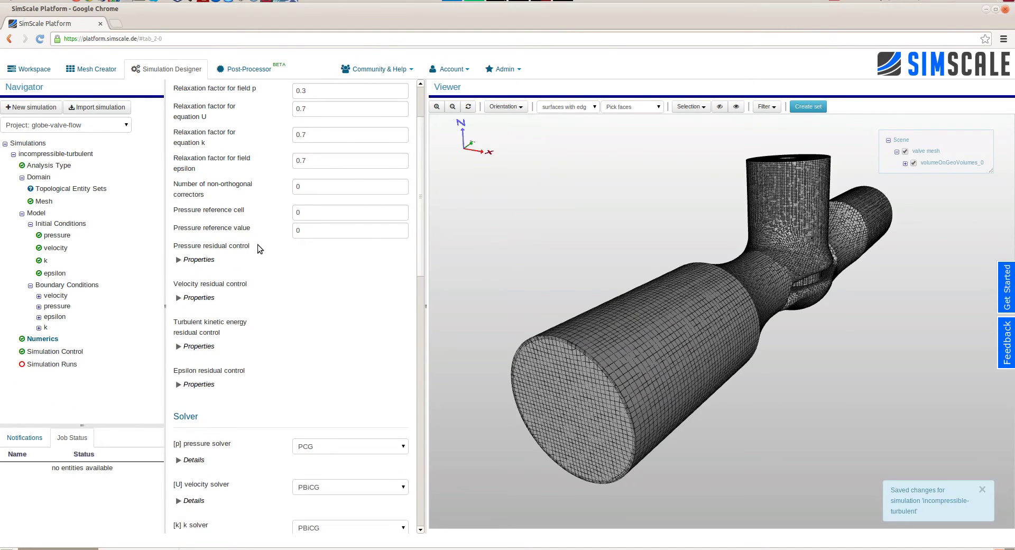
scroll(258, 245, down, 4)
click(305, 306)
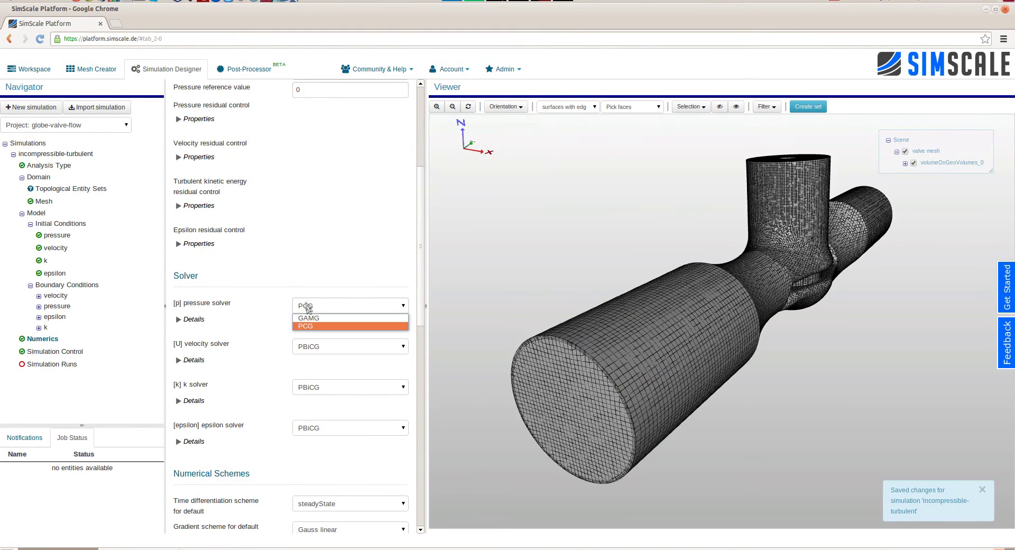
click(308, 322)
Step: Set the GAMG absolute tolerance to 0.00000001 and relative tolerance to 0.001
click(193, 320)
scroll(296, 228, down, 3)
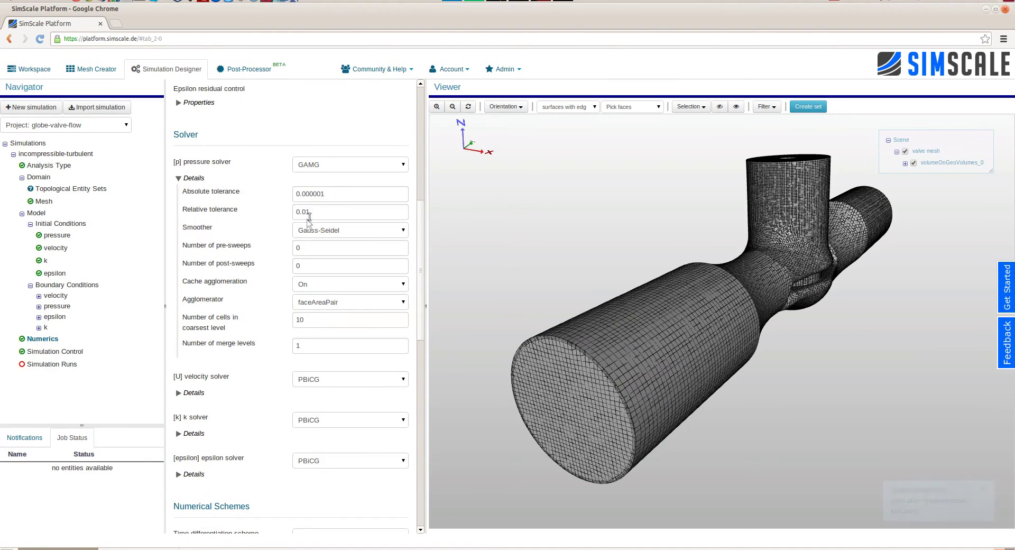
click(315, 193)
text(00)
key(Tab)
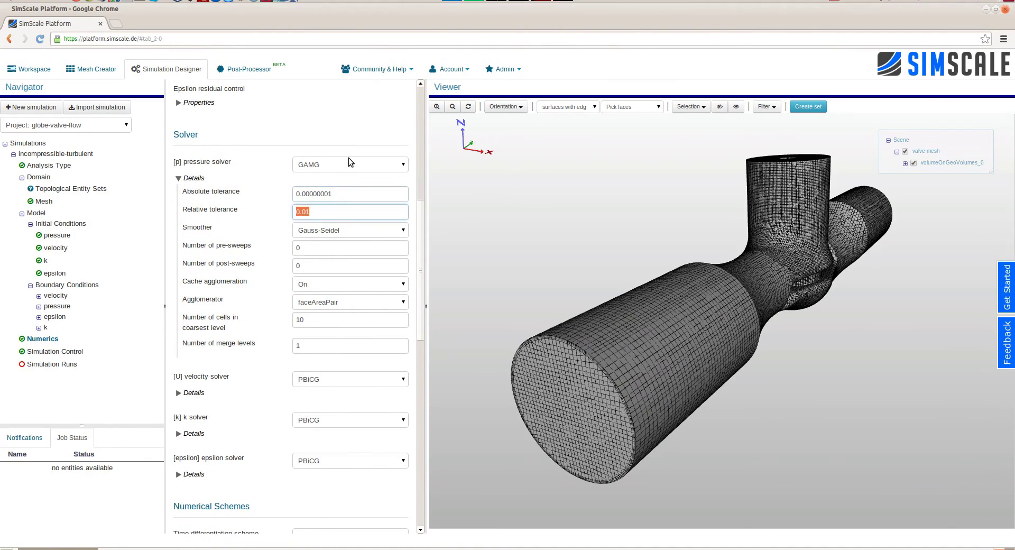
text(0.001)
click(341, 130)
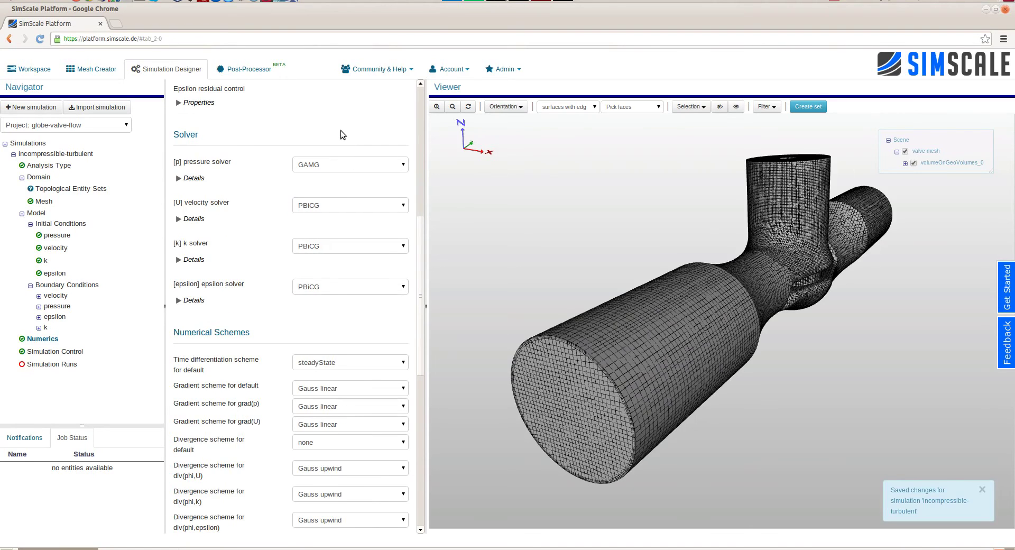
scroll(237, 160, down, 9)
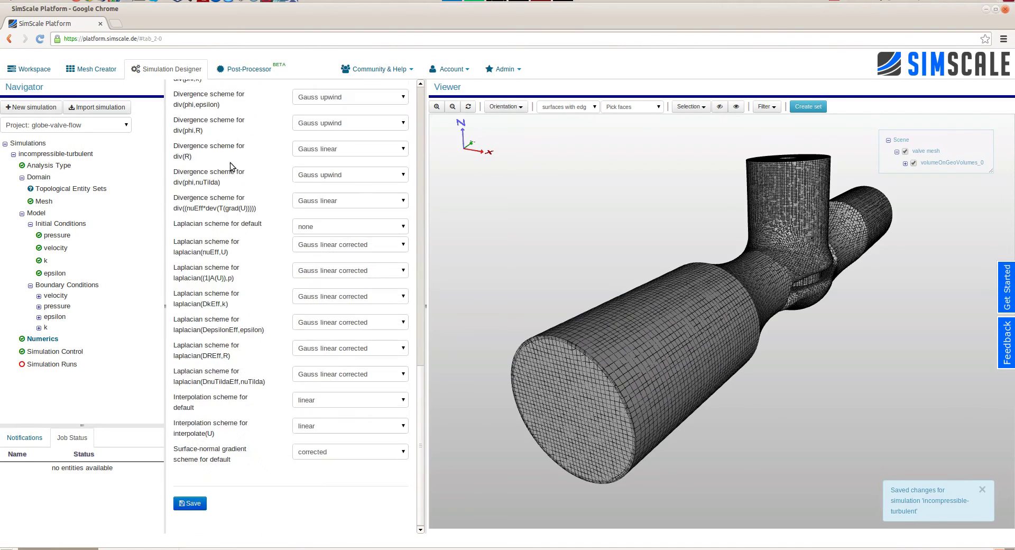
scroll(232, 160, up, 5)
Step: In Simulation Control, use 2 cores with end time 500 and time step 1
click(37, 352)
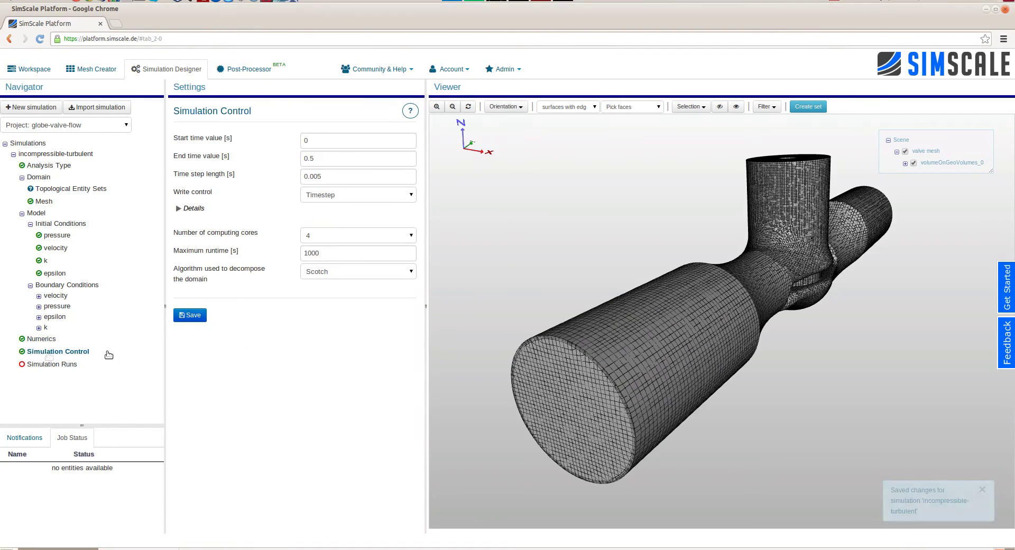
click(317, 237)
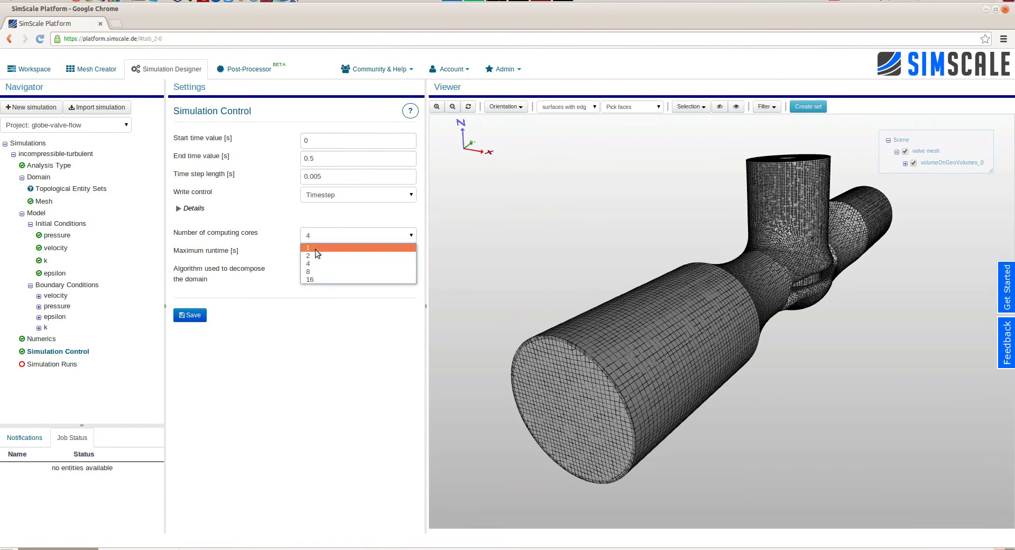
click(316, 256)
drag(335, 160, 202, 142)
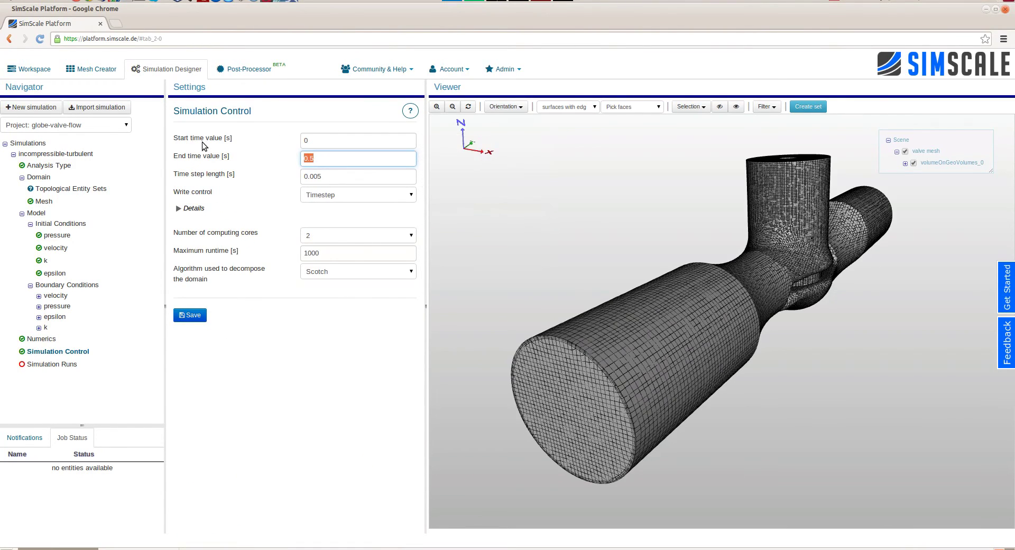
text(500)
key(Tab)
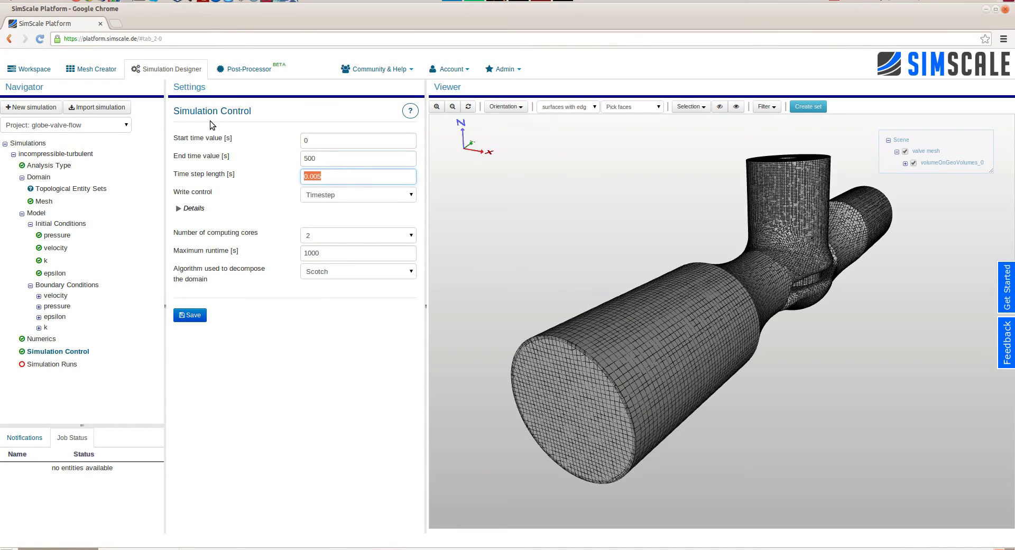
text(1)
Step: Set the write interval to 500 and maximum runtime to 3600, saving the settings
click(195, 208)
double_click(349, 224)
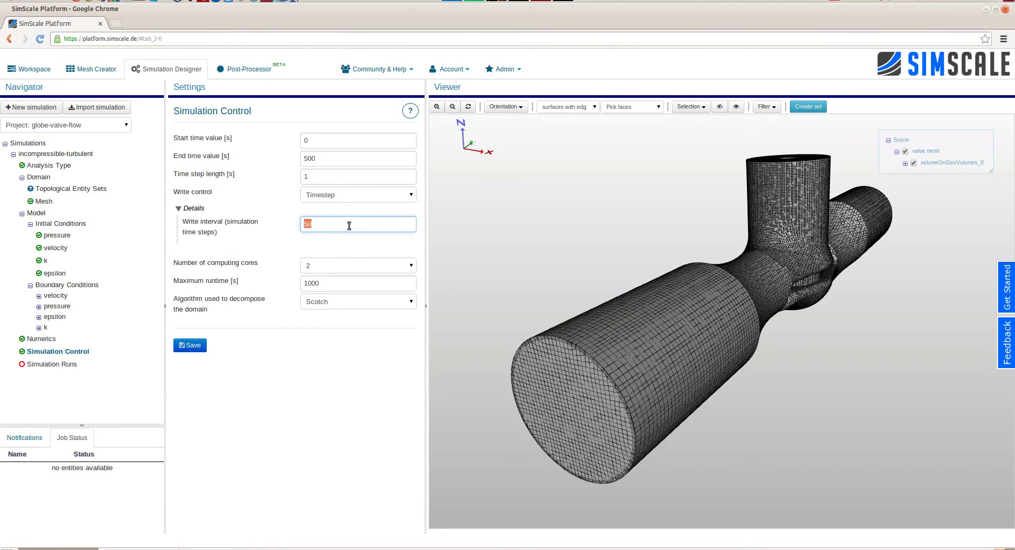
text(500)
key(Return)
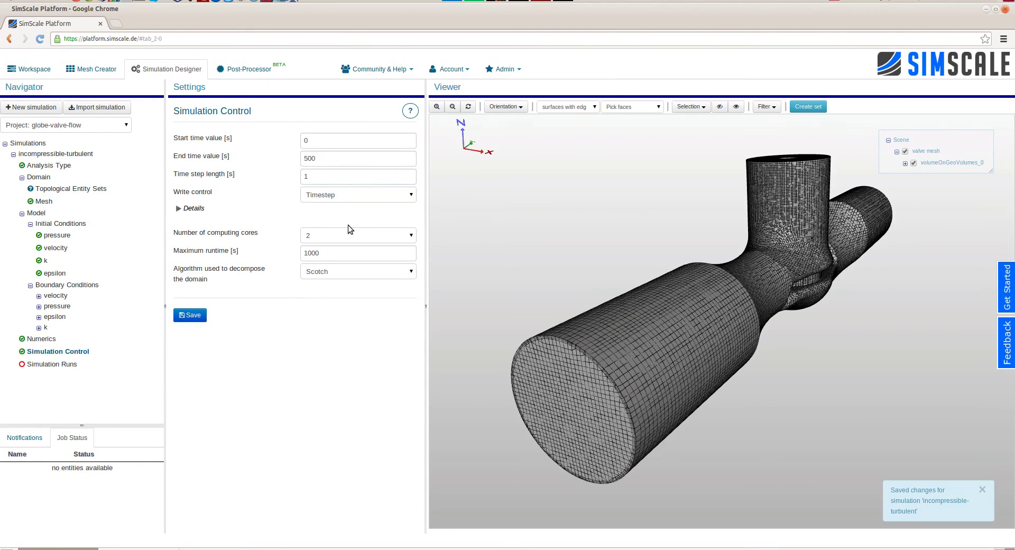
double_click(313, 254)
text(3600)
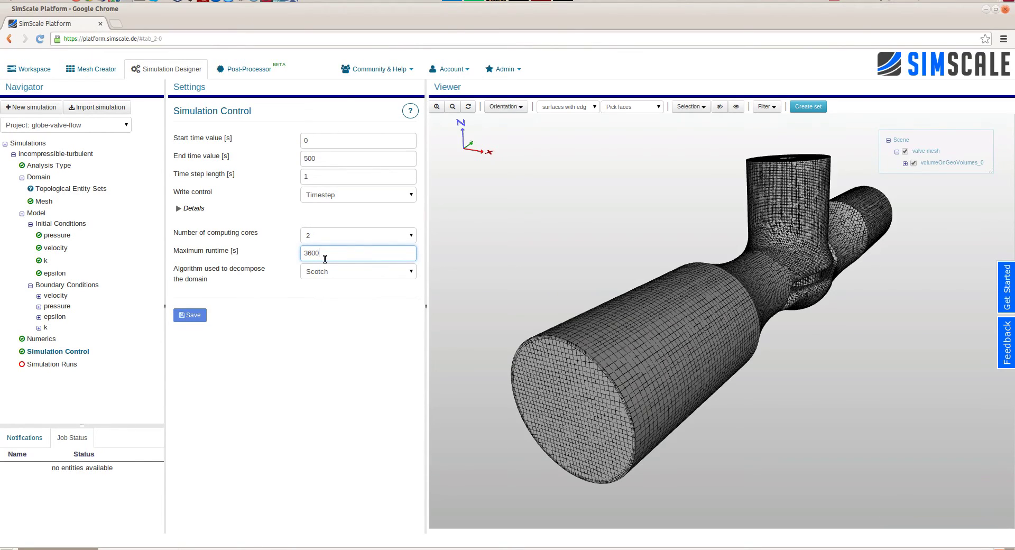
key(Return)
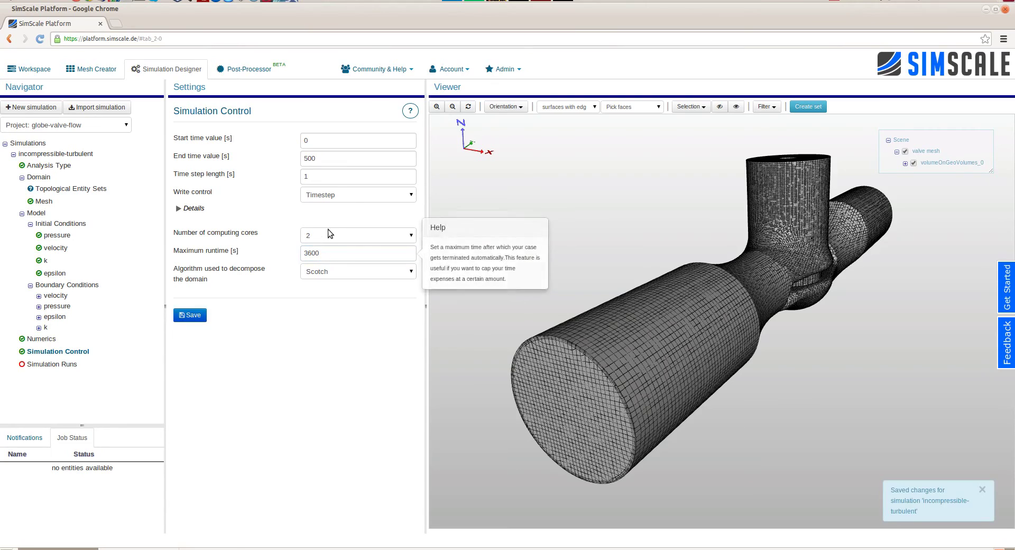
right_click(60, 364)
Step: Create a run named First-test-run and start it, confirming with Yes
click(84, 370)
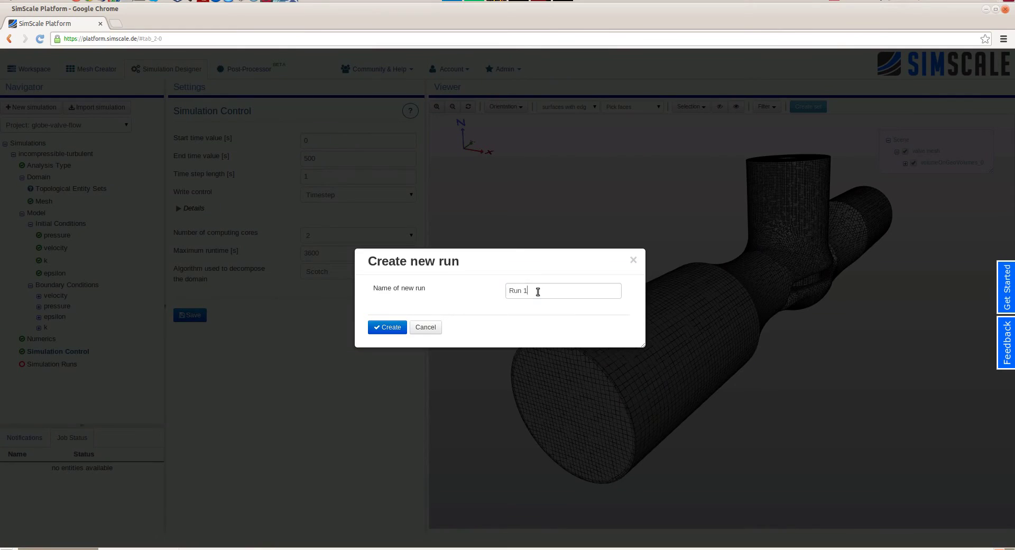
click(601, 289)
text(First-test-)
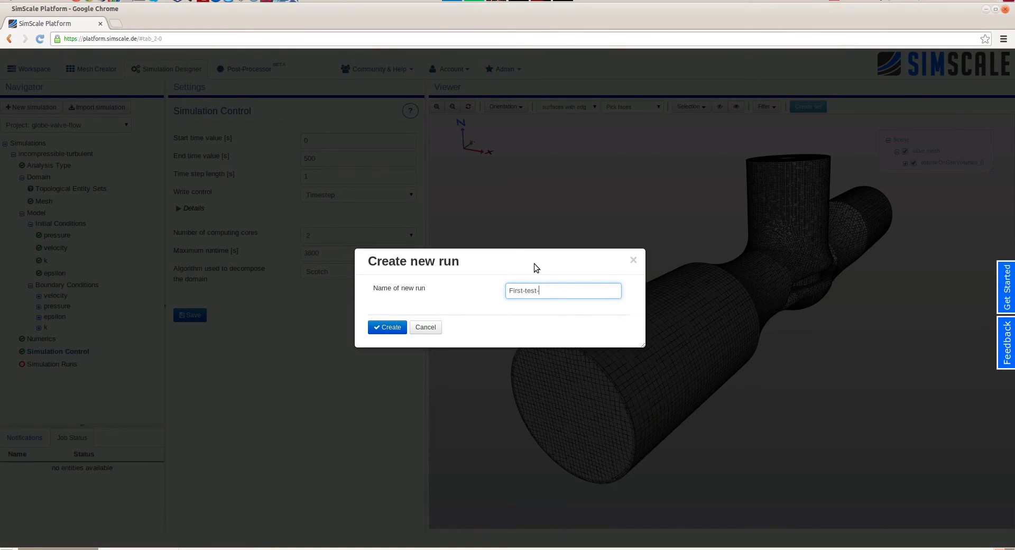
text(run)
key(Return)
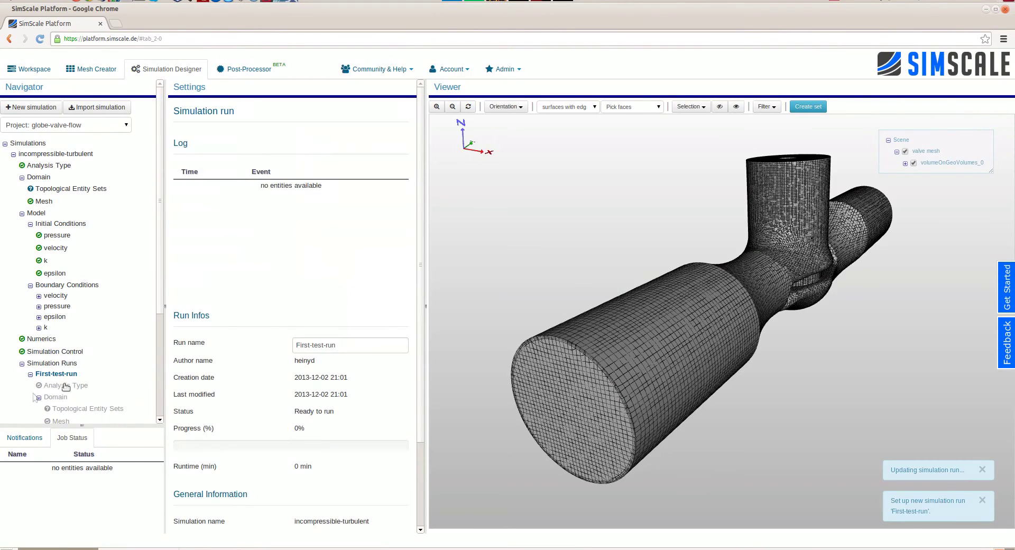
scroll(268, 309, down, 3)
click(224, 502)
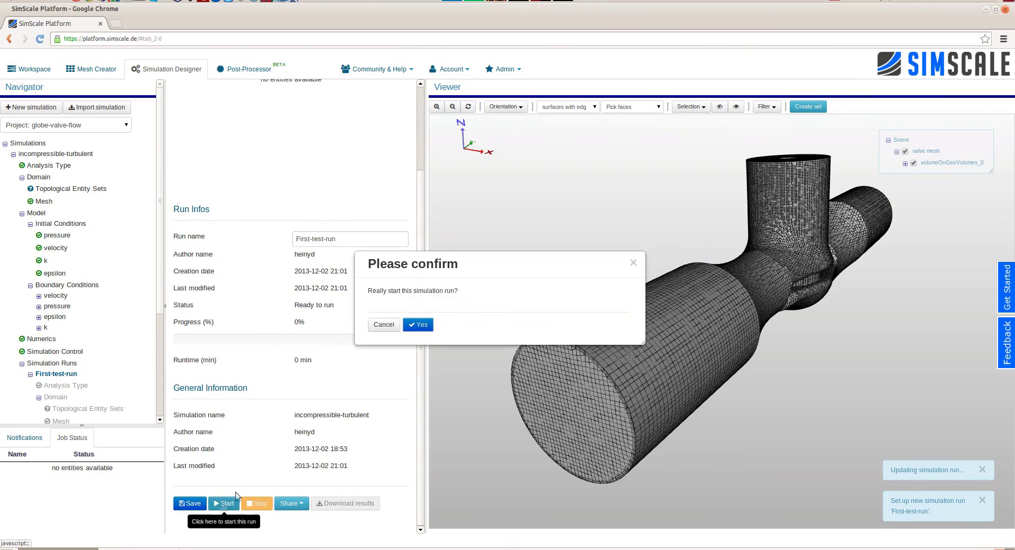
click(417, 323)
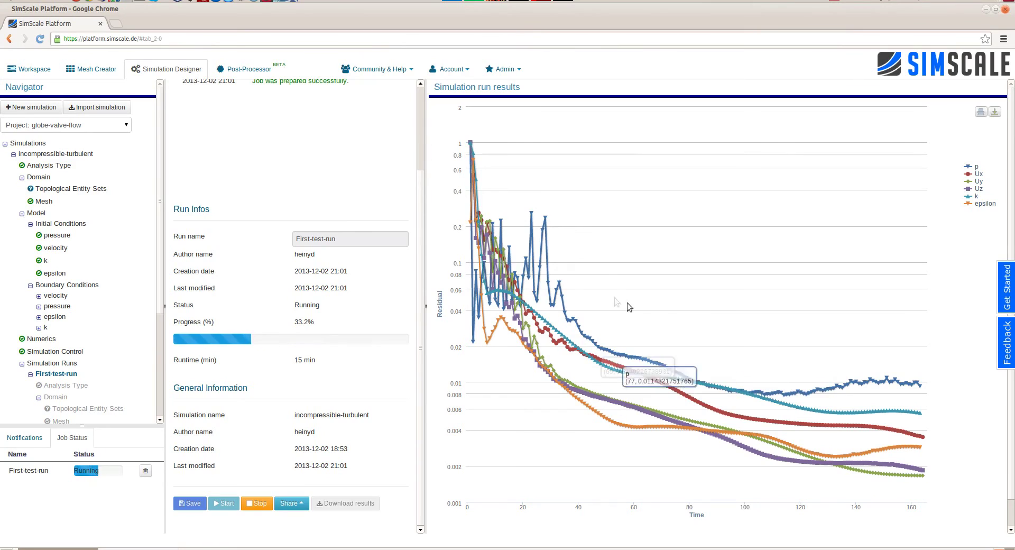
Step: Zoom the residual chart into early and final iterations, reset it, then open the Post-Processor
mouse_move(610, 294)
mouse_down()
mouse_move(461, 258)
mouse_move(514, 288)
mouse_up()
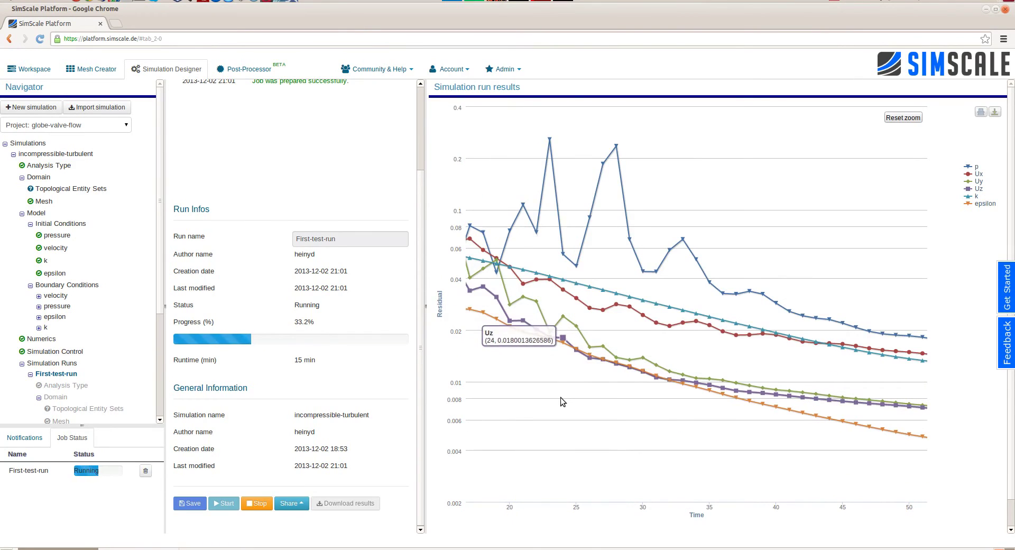
drag(691, 344, 812, 482)
click(902, 118)
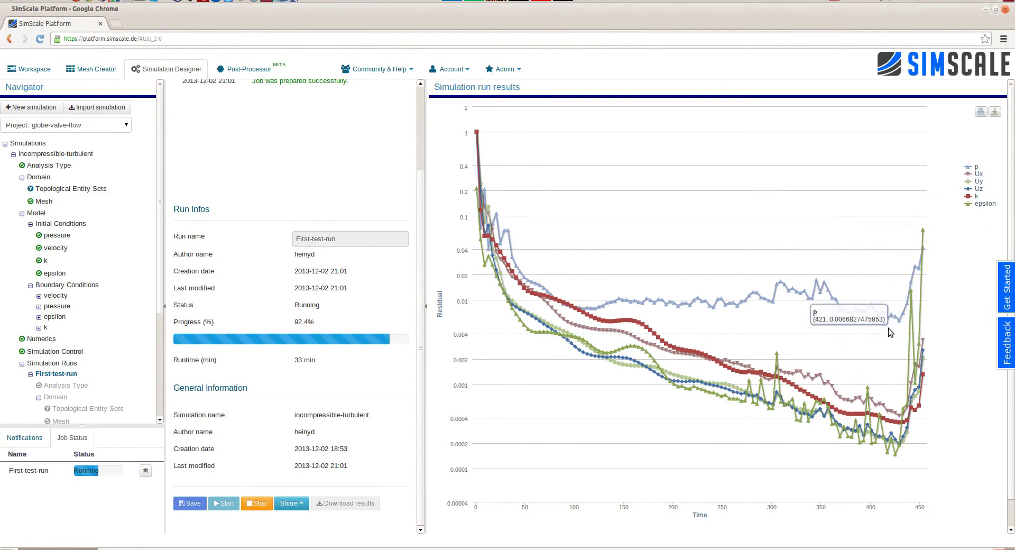
drag(889, 329, 953, 327)
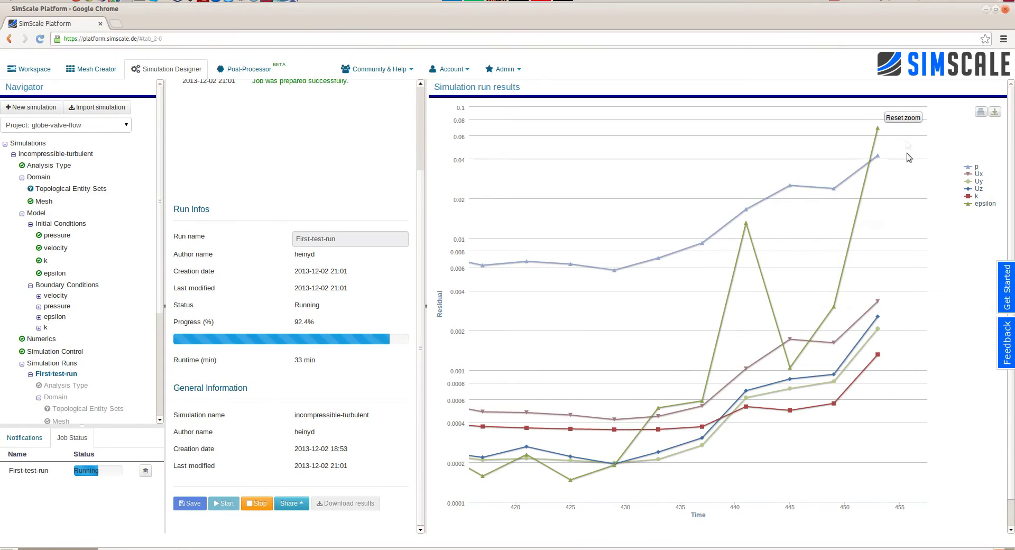
click(903, 119)
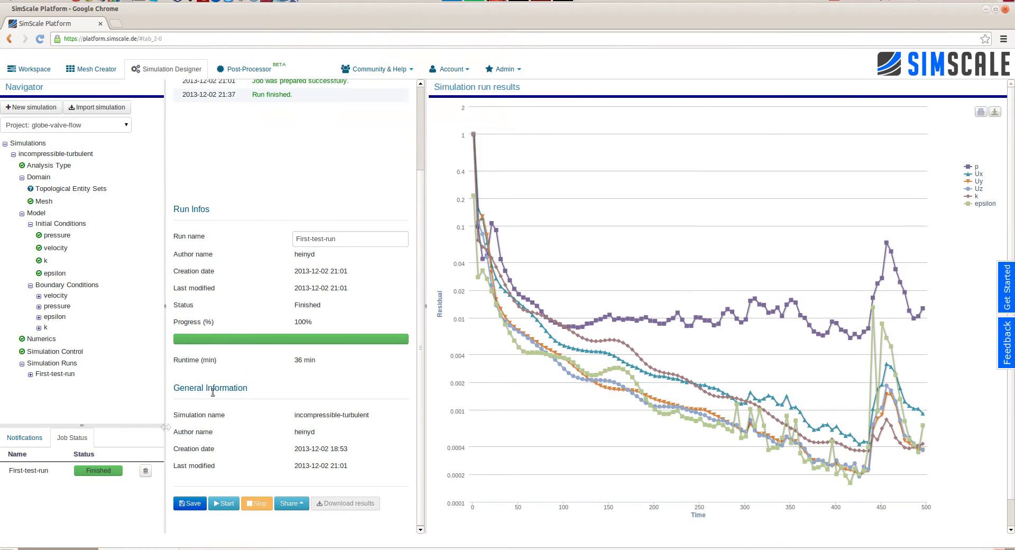
click(238, 68)
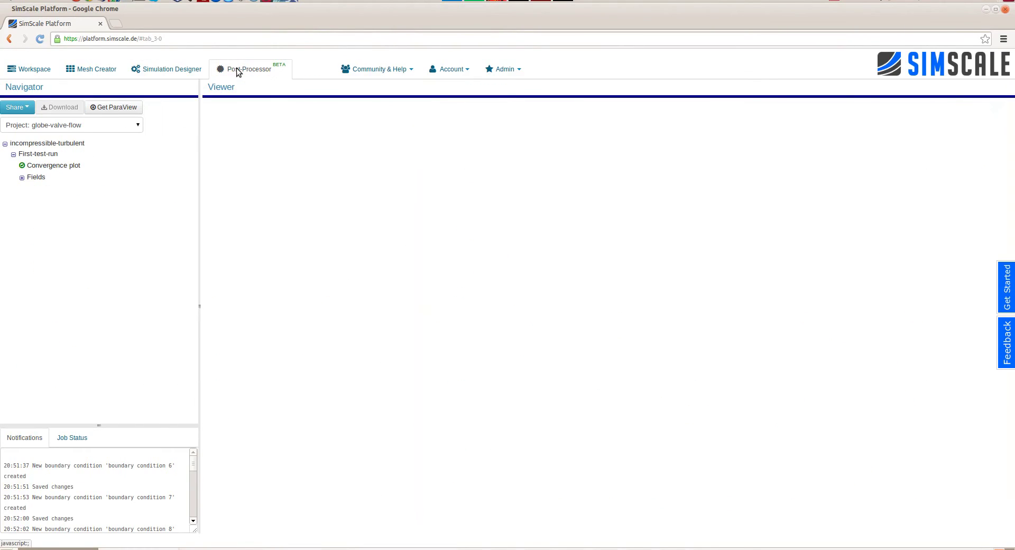
Step: Load First-test-run's solution fields, colour by point pressure p, rescale to the time step, show the legend
click(22, 179)
click(48, 189)
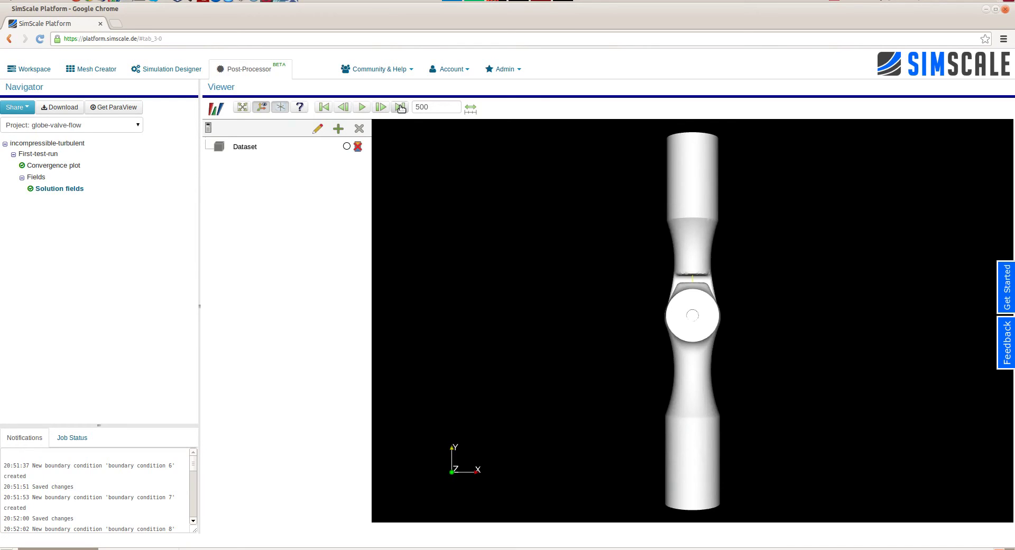
click(347, 146)
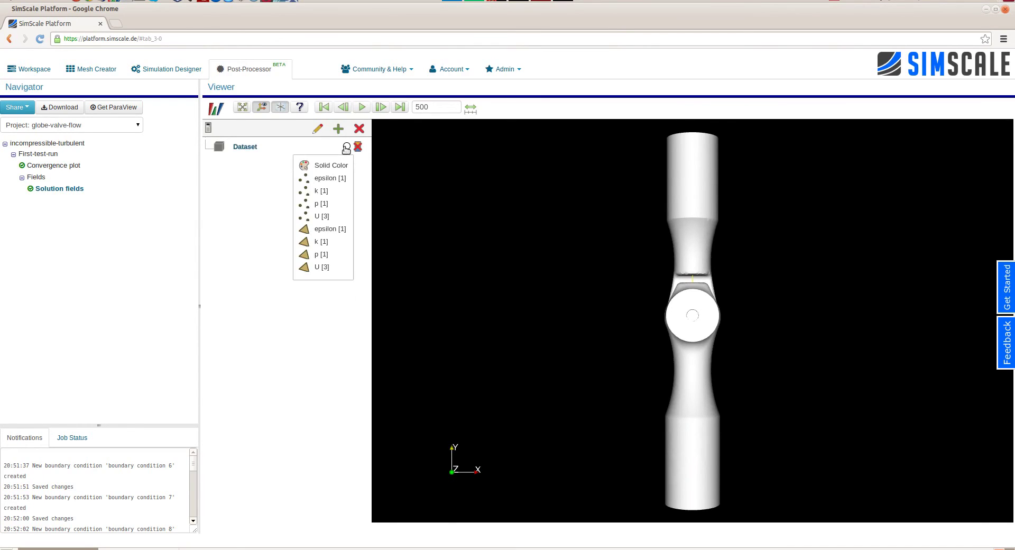
click(316, 204)
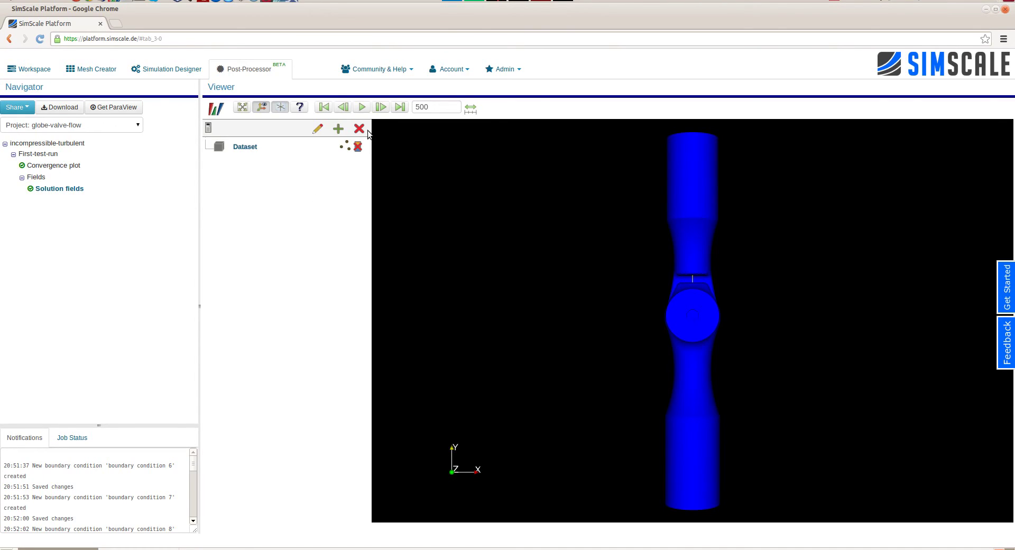
click(470, 106)
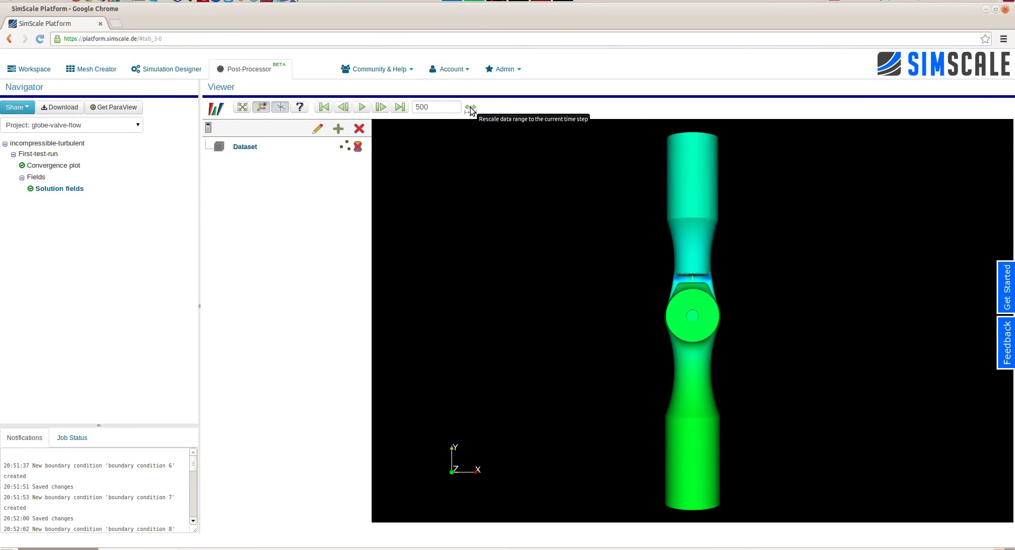
click(359, 146)
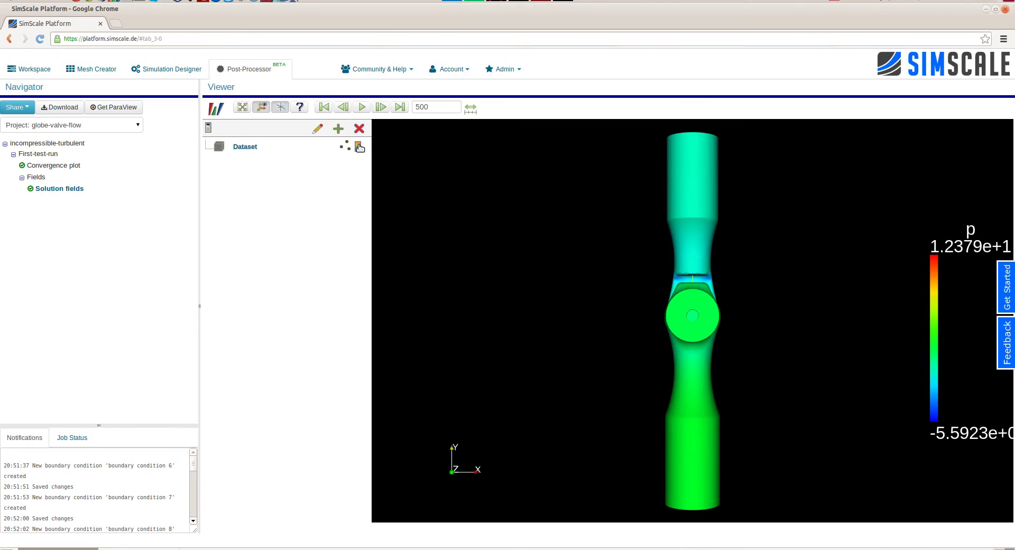
Step: Add a Clip filter and hide the full unclipped dataset
click(338, 129)
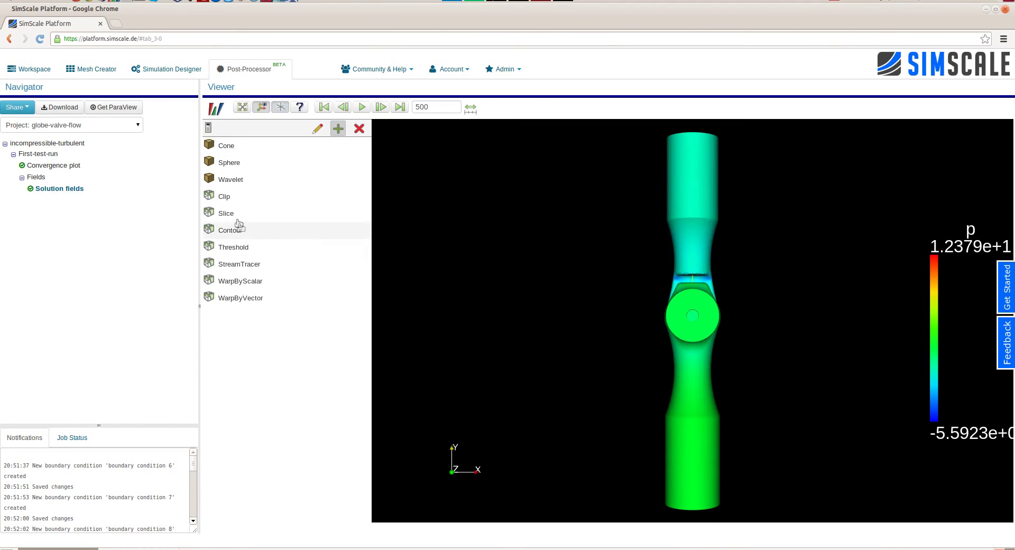
click(232, 197)
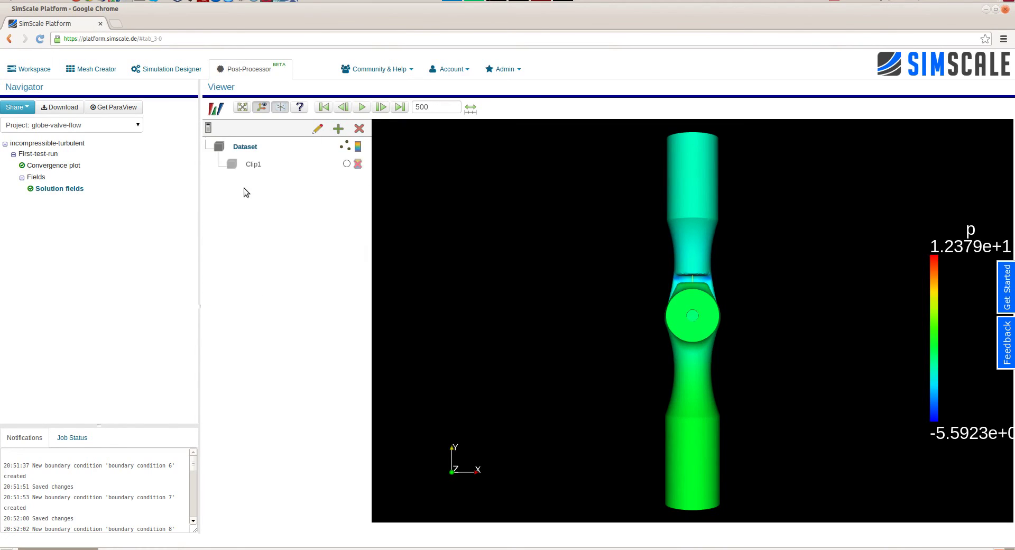
click(221, 146)
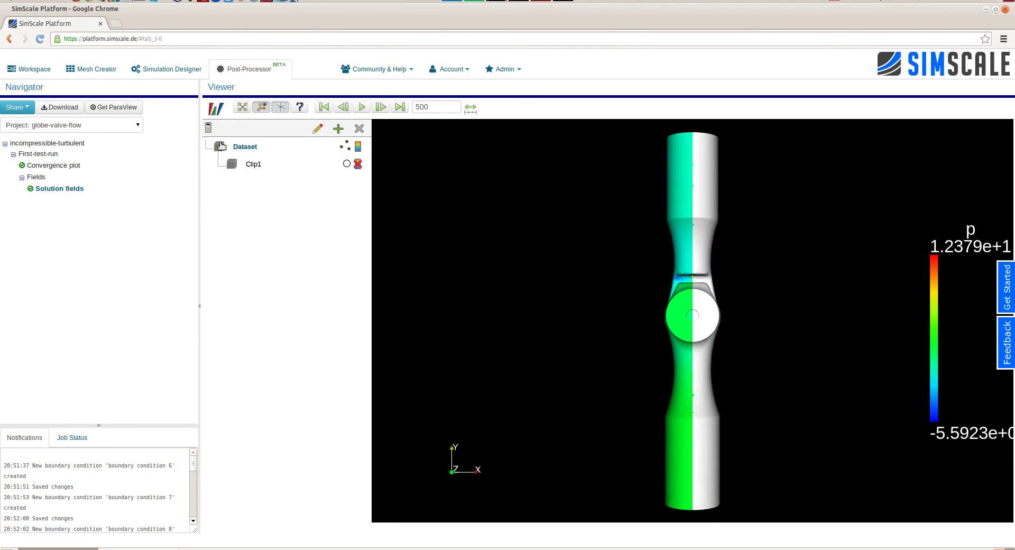
mouse_move(221, 145)
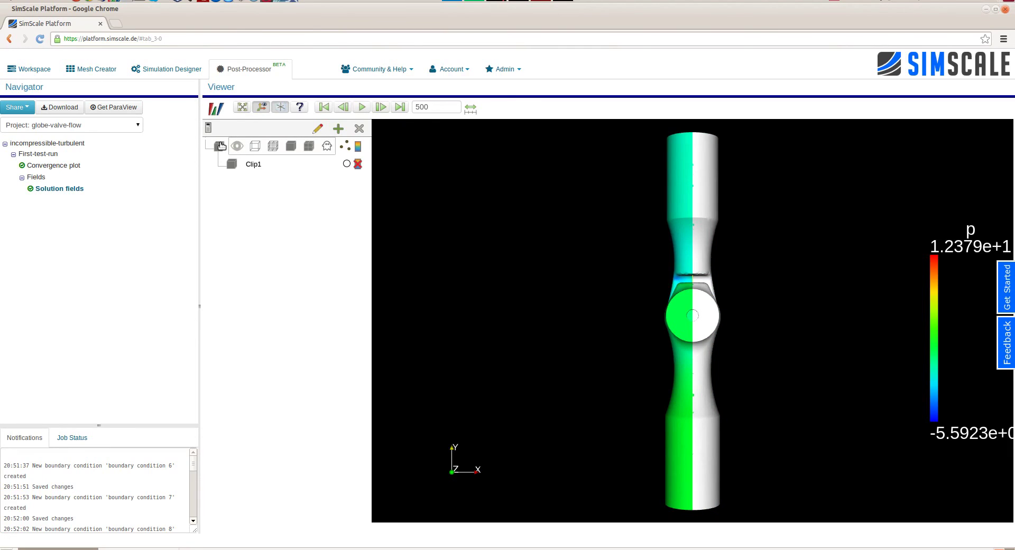
click(237, 146)
Step: Colour Clip1 by a result field and rotate and zoom to an oblique view of the cut face
click(346, 164)
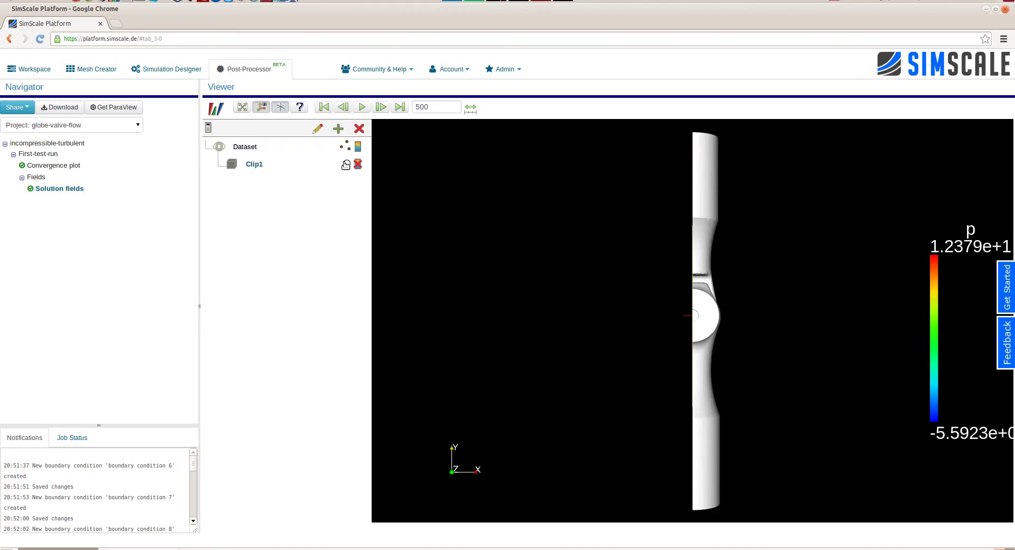
mouse_move(347, 164)
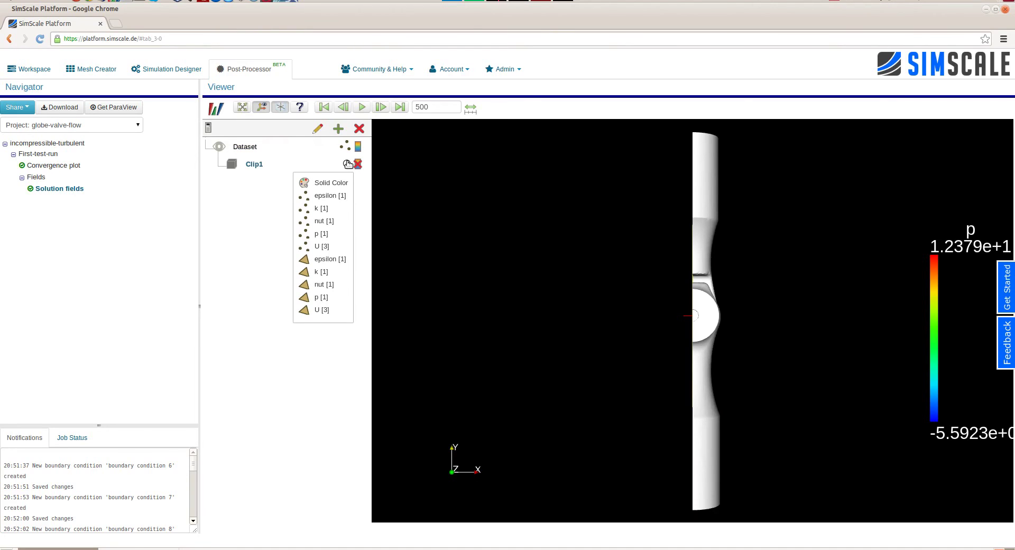
click(324, 233)
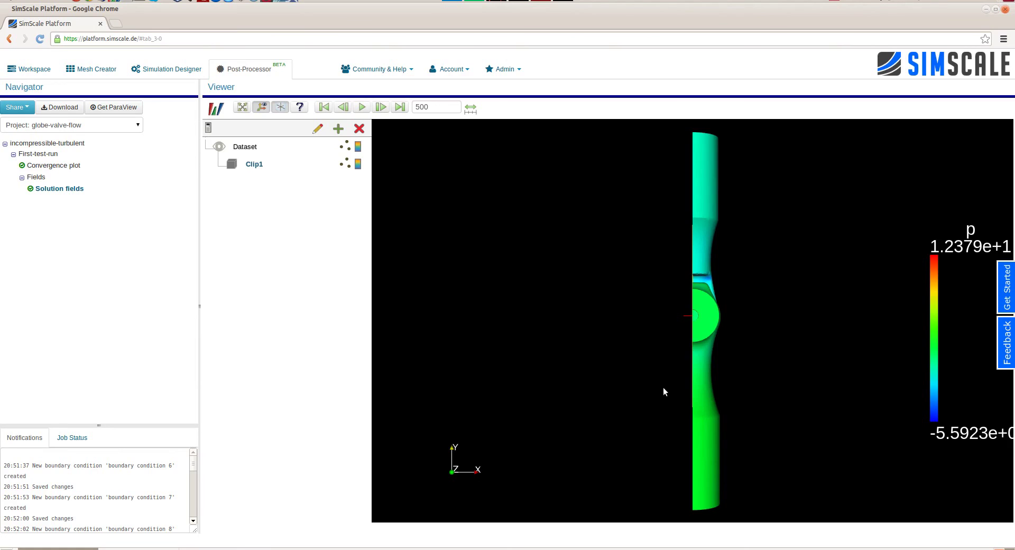
drag(665, 391, 763, 347)
scroll(766, 351, up, 5)
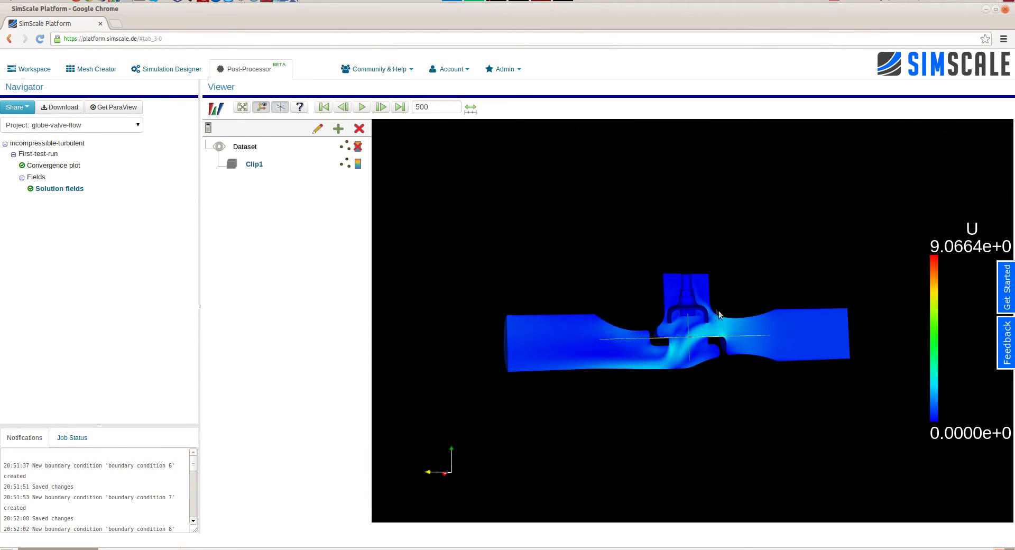
scroll(732, 338, up, 5)
drag(731, 338, 720, 381)
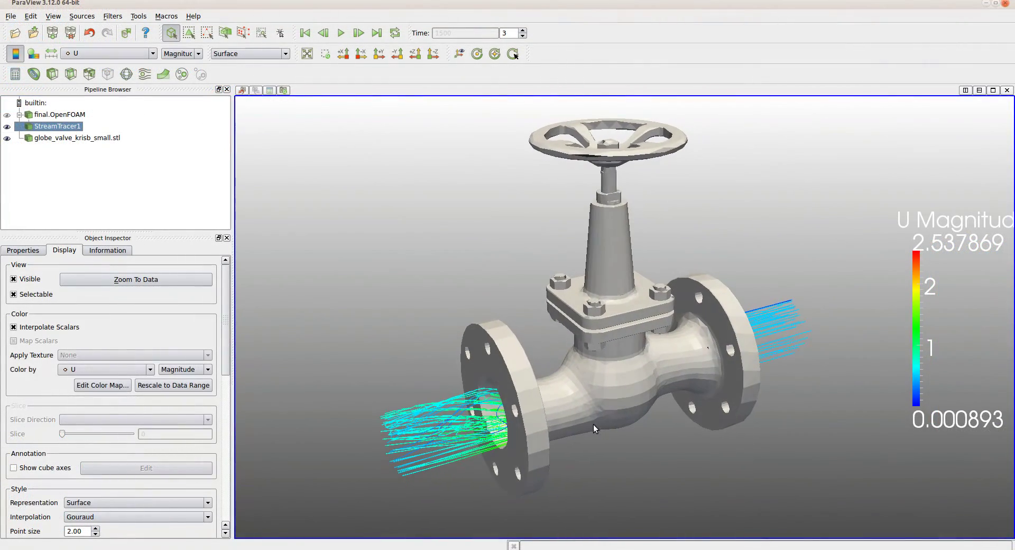
Step: Clip globe_valve_krisb_small.stl with Show Plane off, exposing the interior streamlines
click(63, 138)
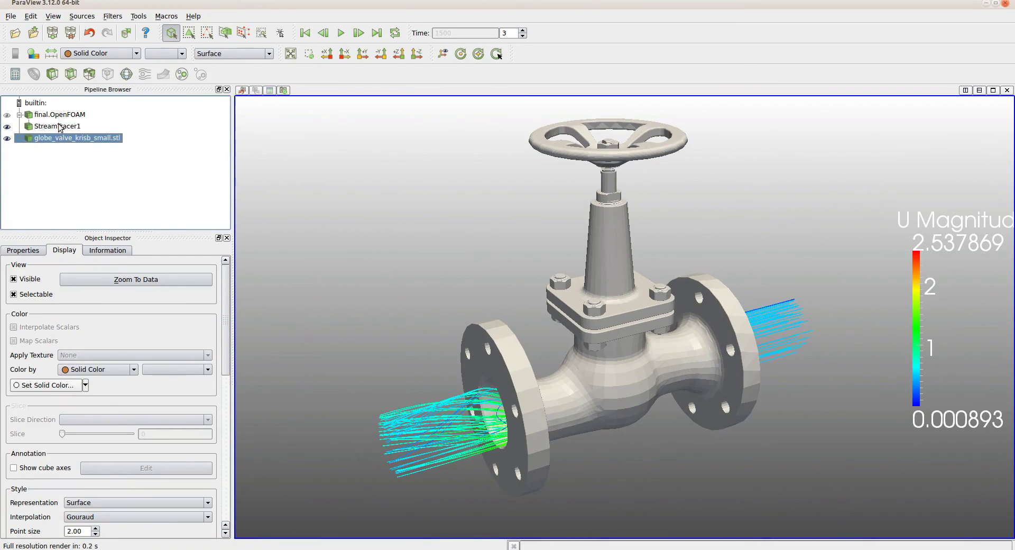
click(53, 74)
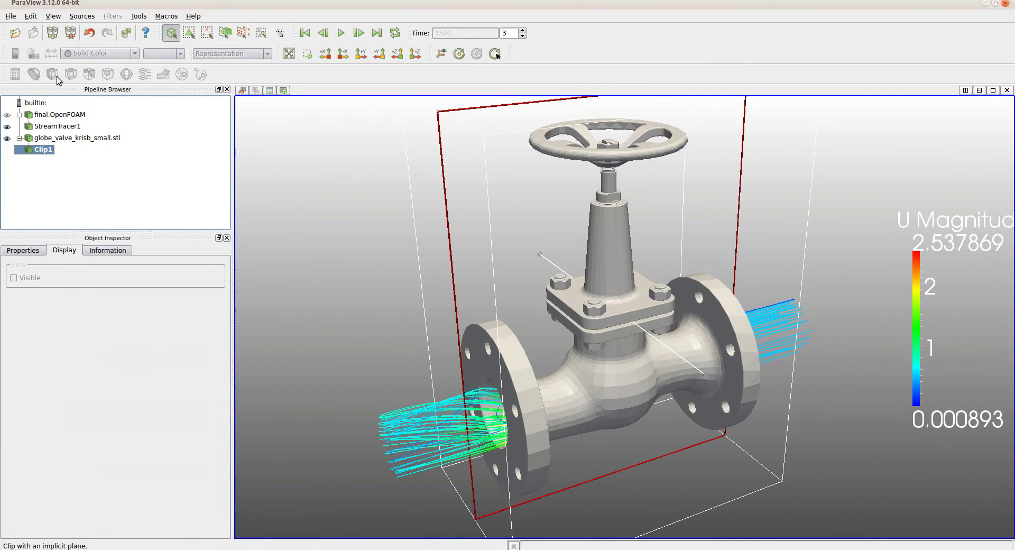
click(49, 266)
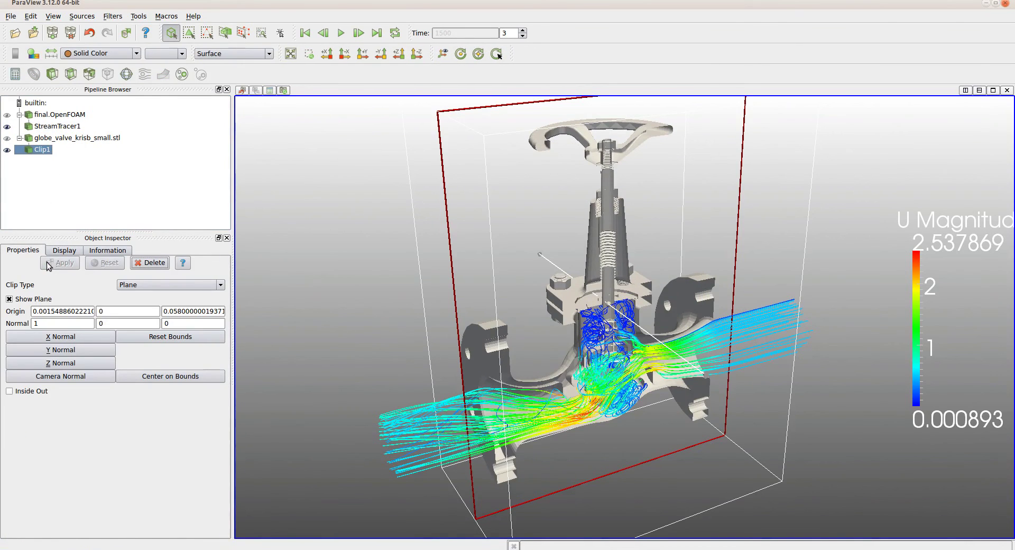
click(9, 298)
drag(552, 368, 630, 303)
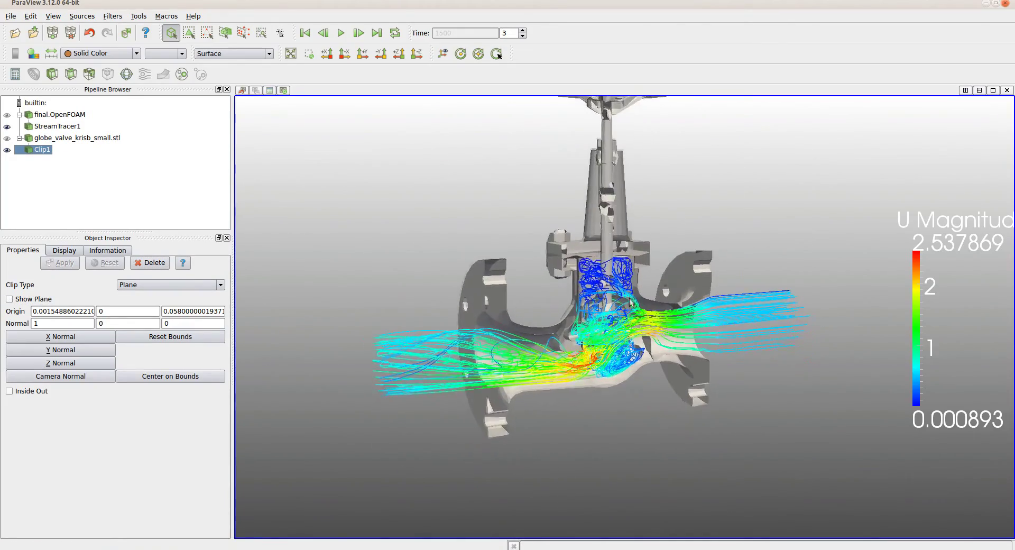
right_drag(630, 302, 703, 379)
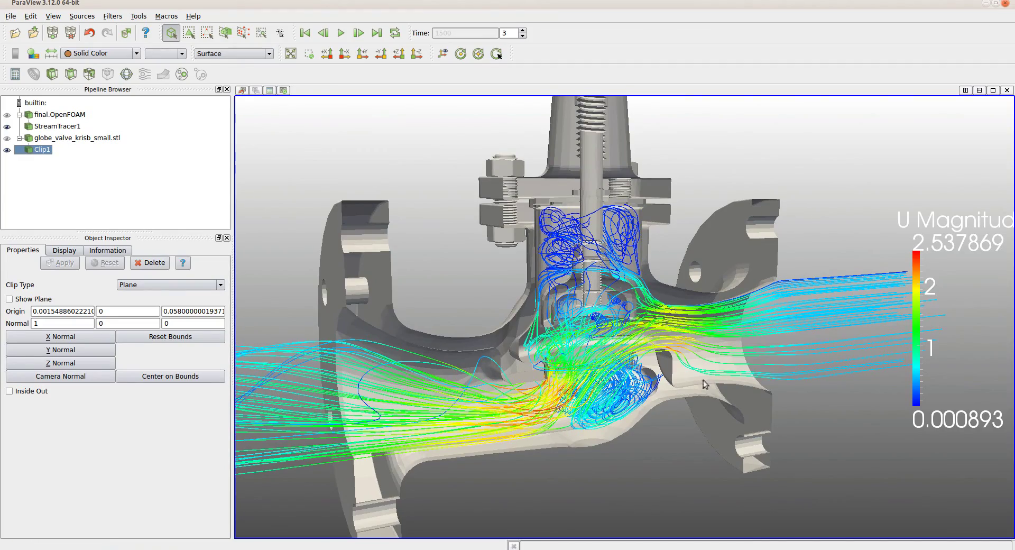
drag(655, 403, 544, 395)
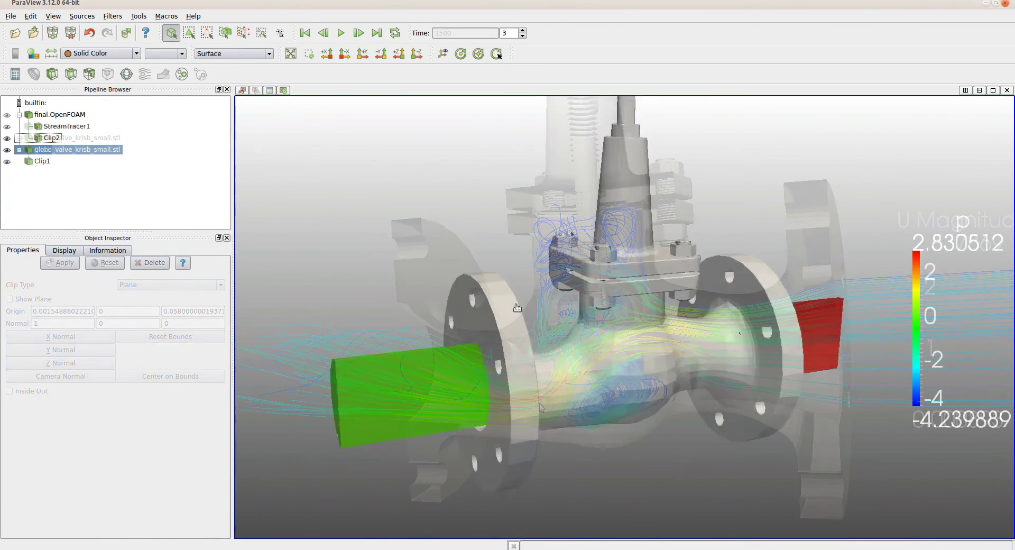
Step: Hide globe_valve_krisb_small.stl and zoom in on the pressure-coloured Clip2 at the valve seat
drag(549, 359, 557, 310)
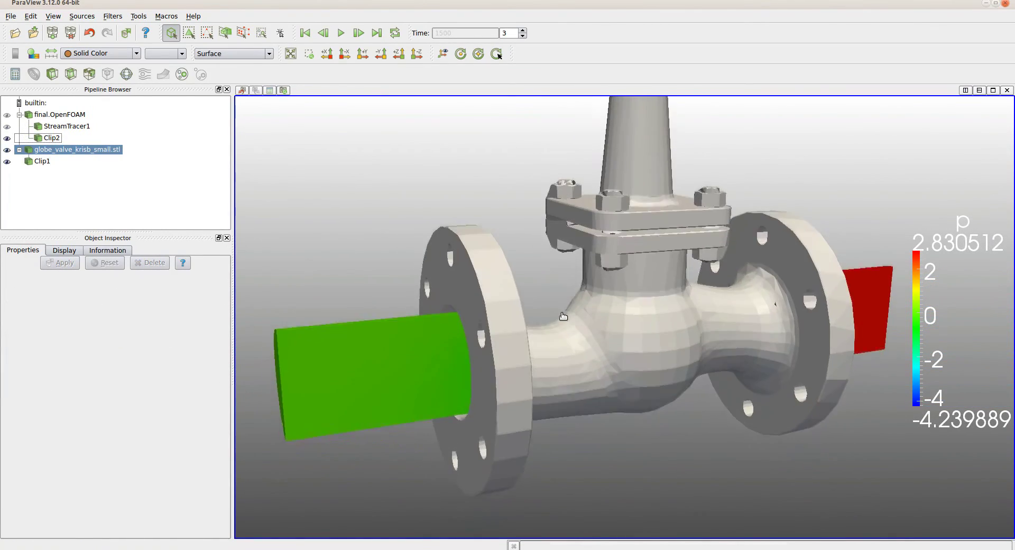
click(6, 149)
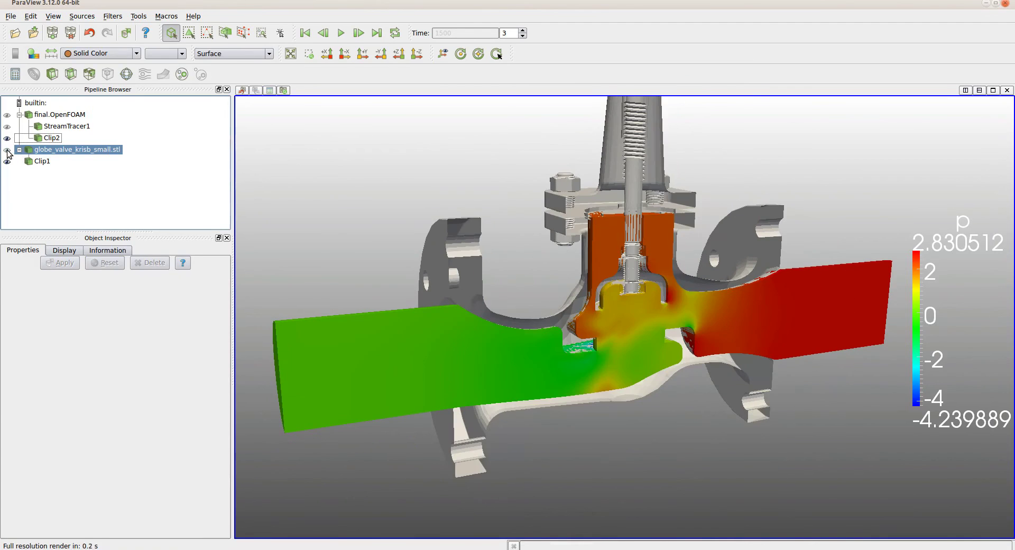
drag(610, 326, 541, 327)
click(618, 343)
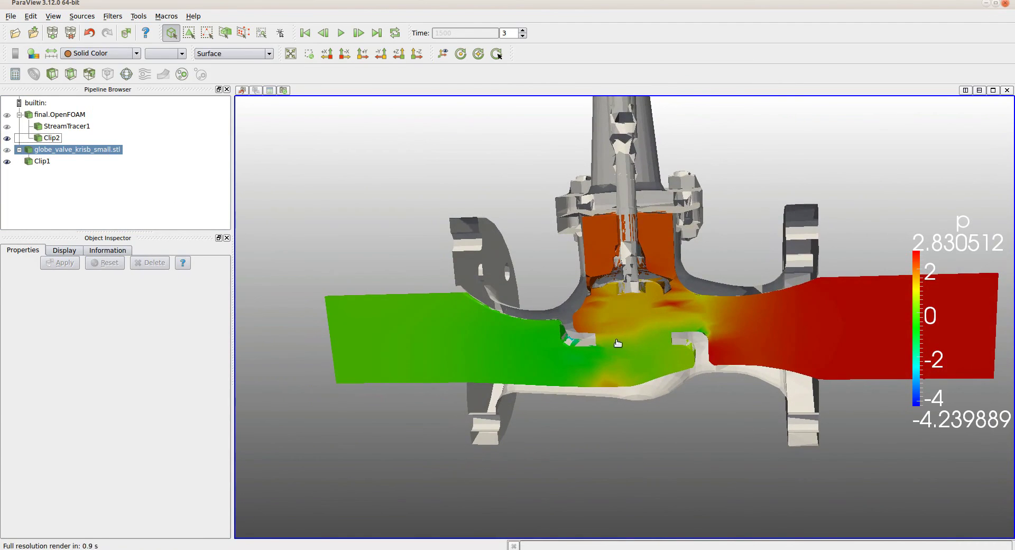
right_drag(622, 342, 711, 396)
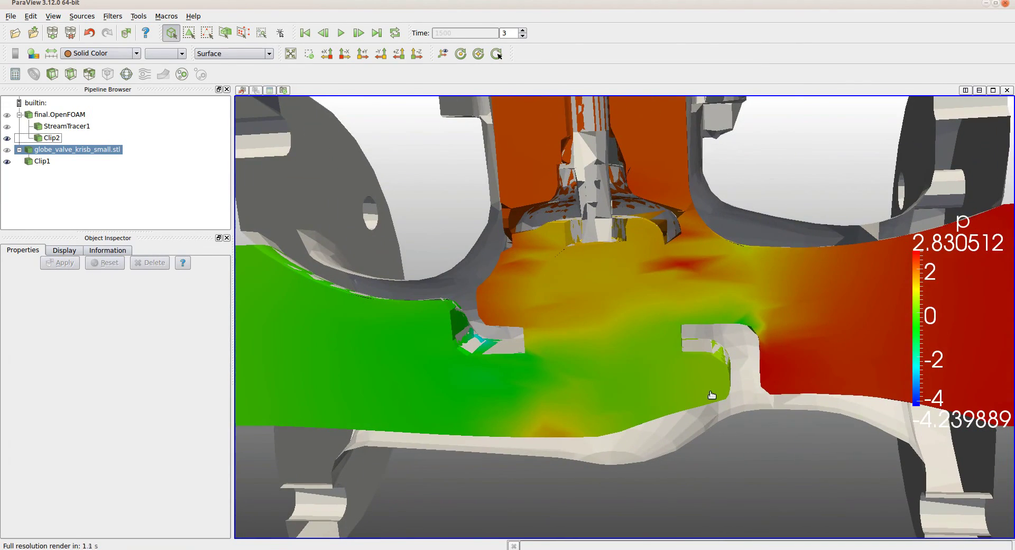